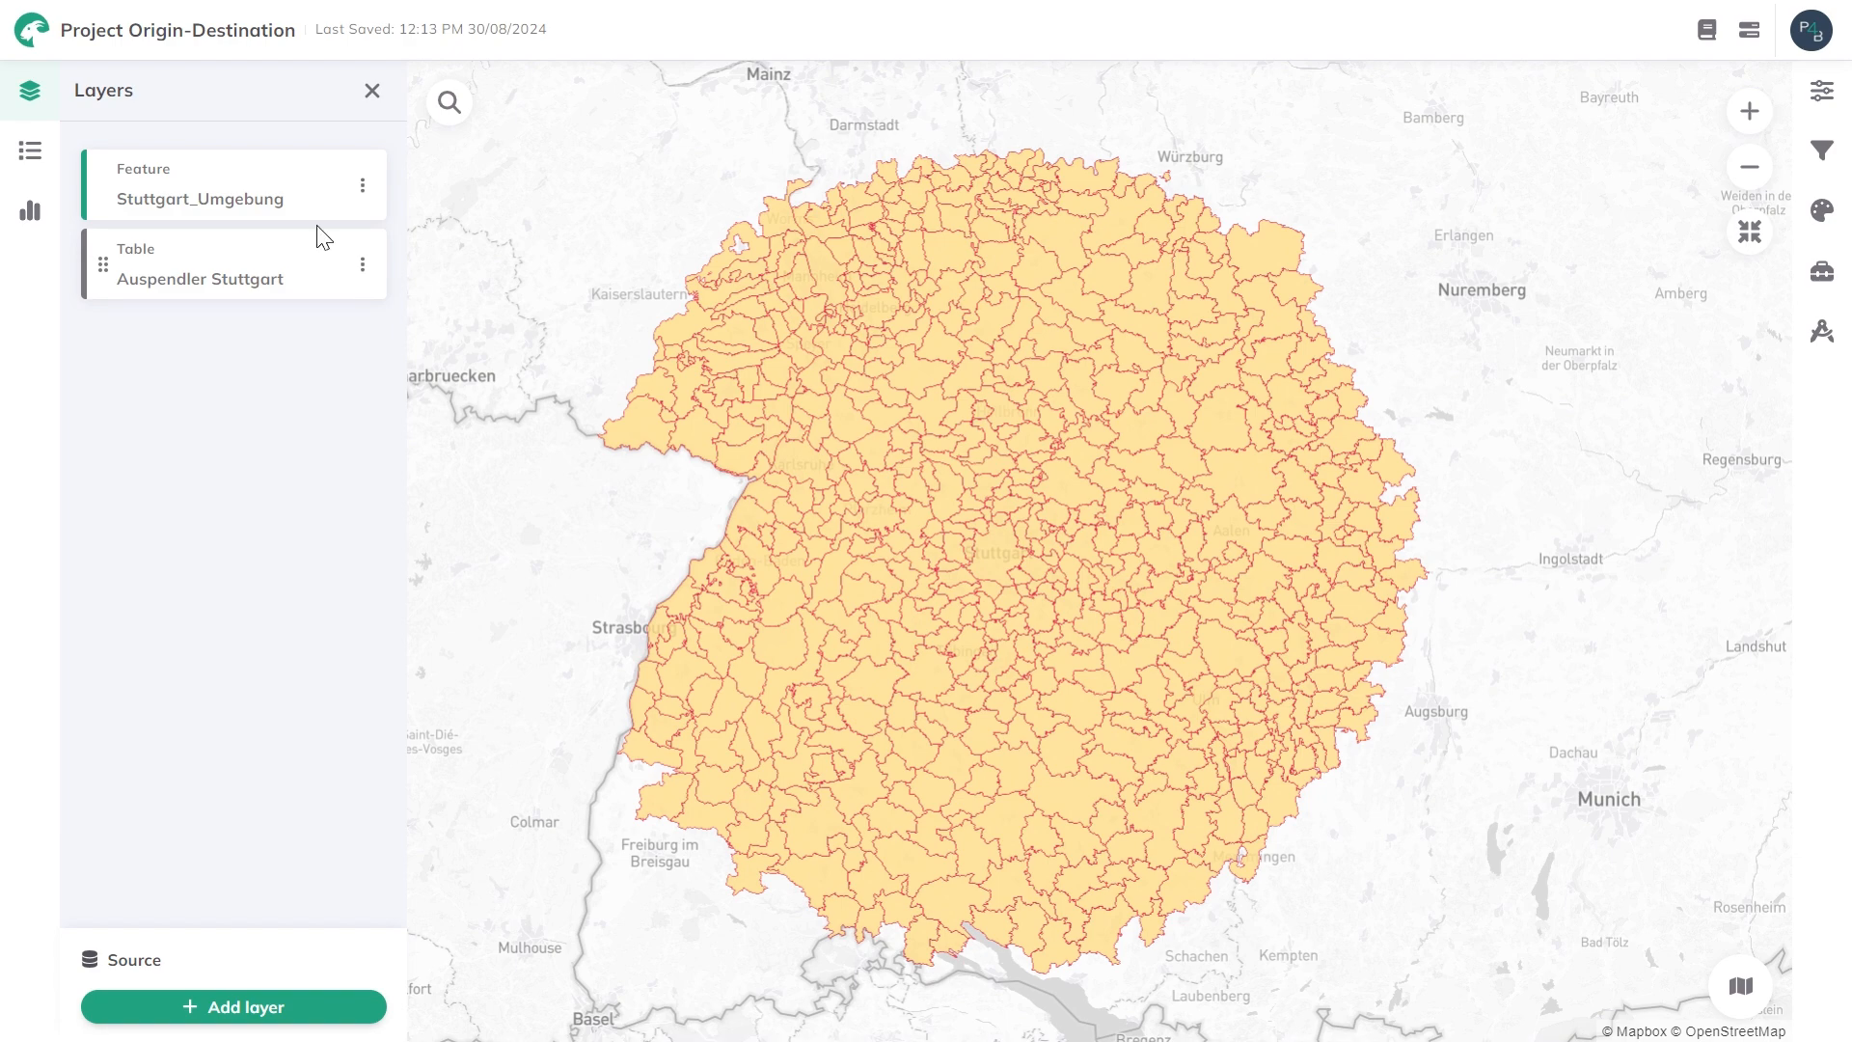
View the Stuttgart_Umgebung layer's attribute table and examine its columns, especially the ags_neu municipality codes.
left_click(362, 186)
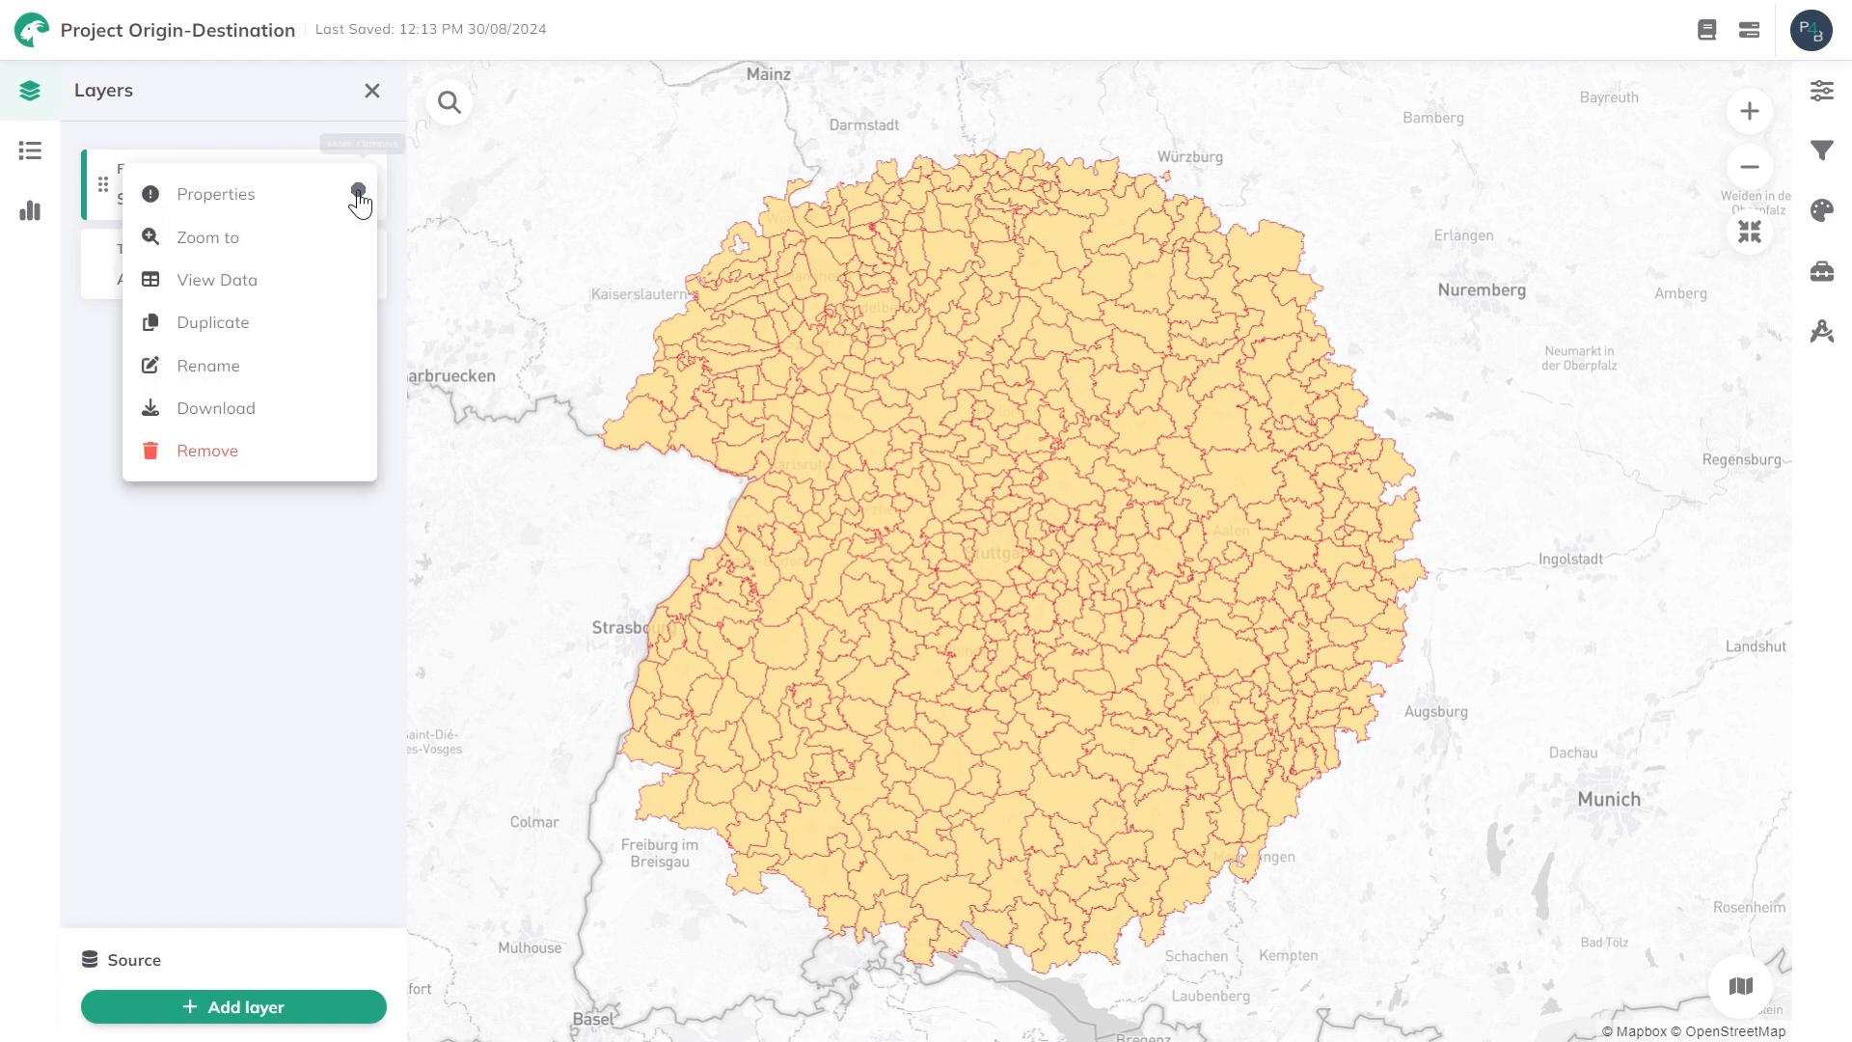
left_click(275, 287)
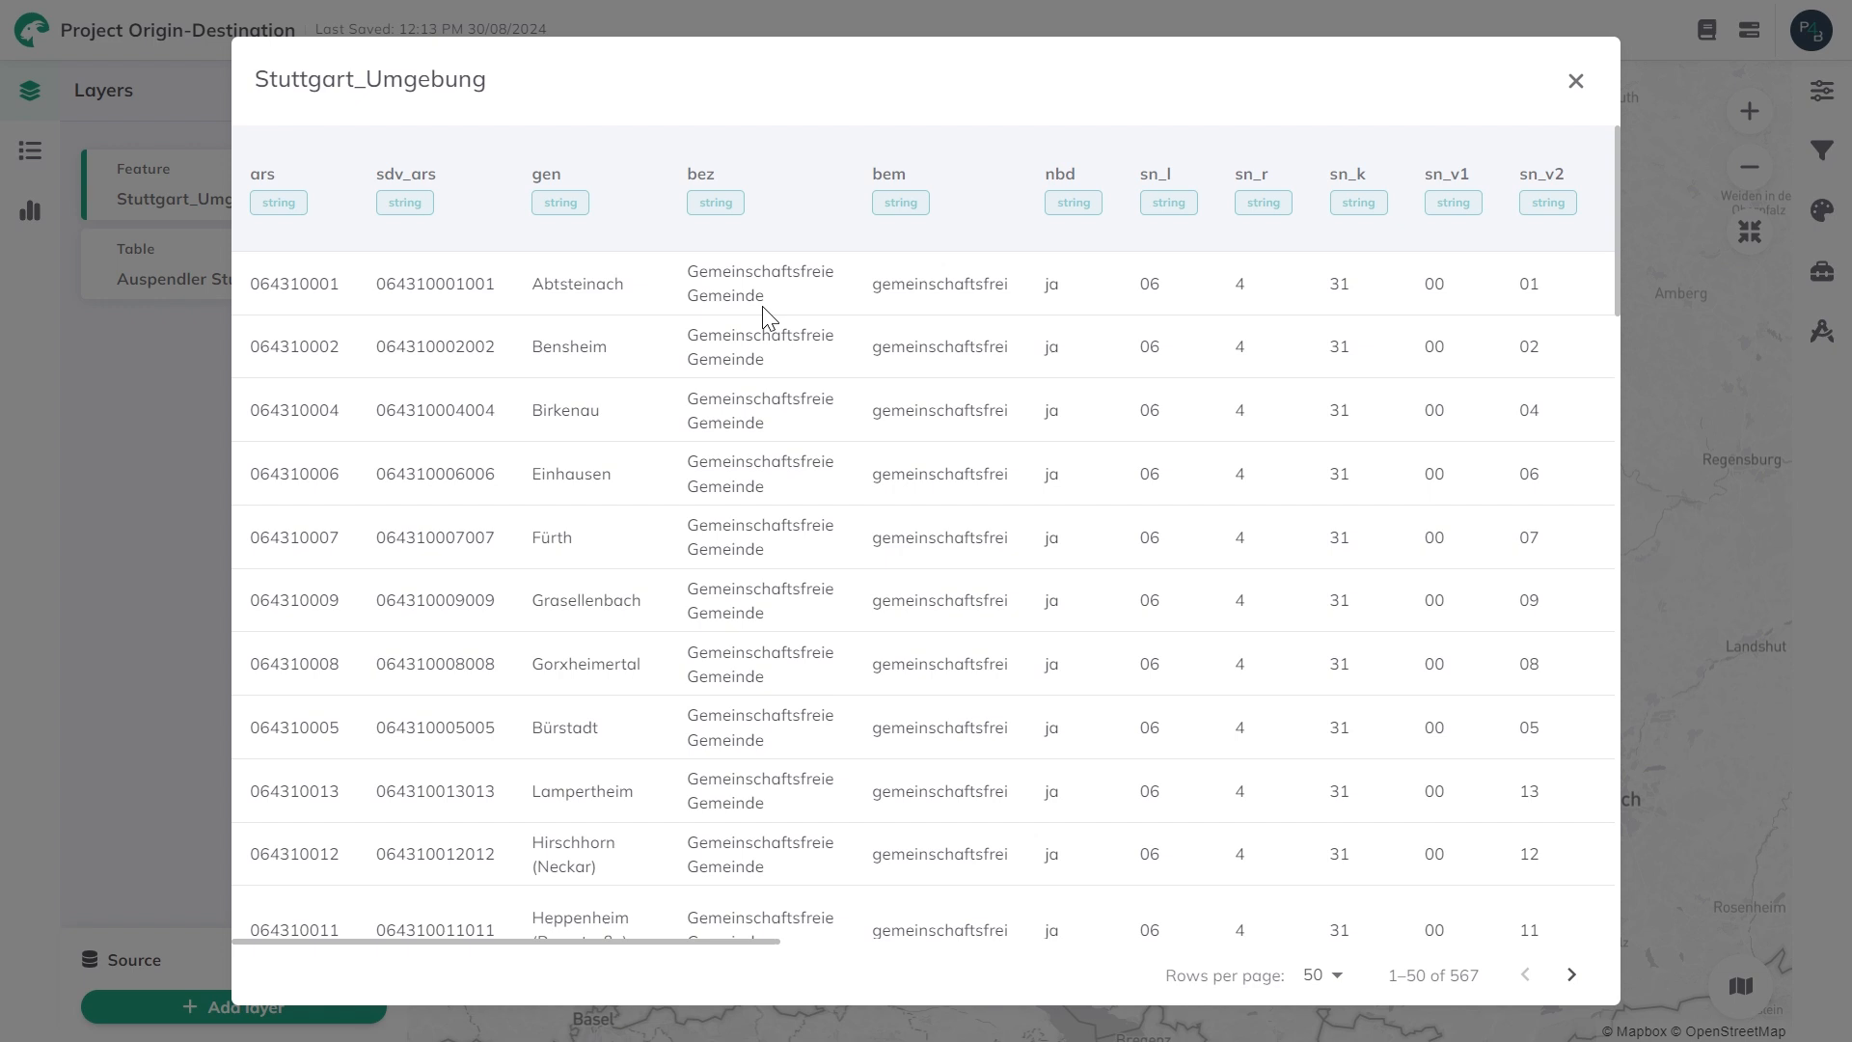
scroll(762, 304, "down", 3)
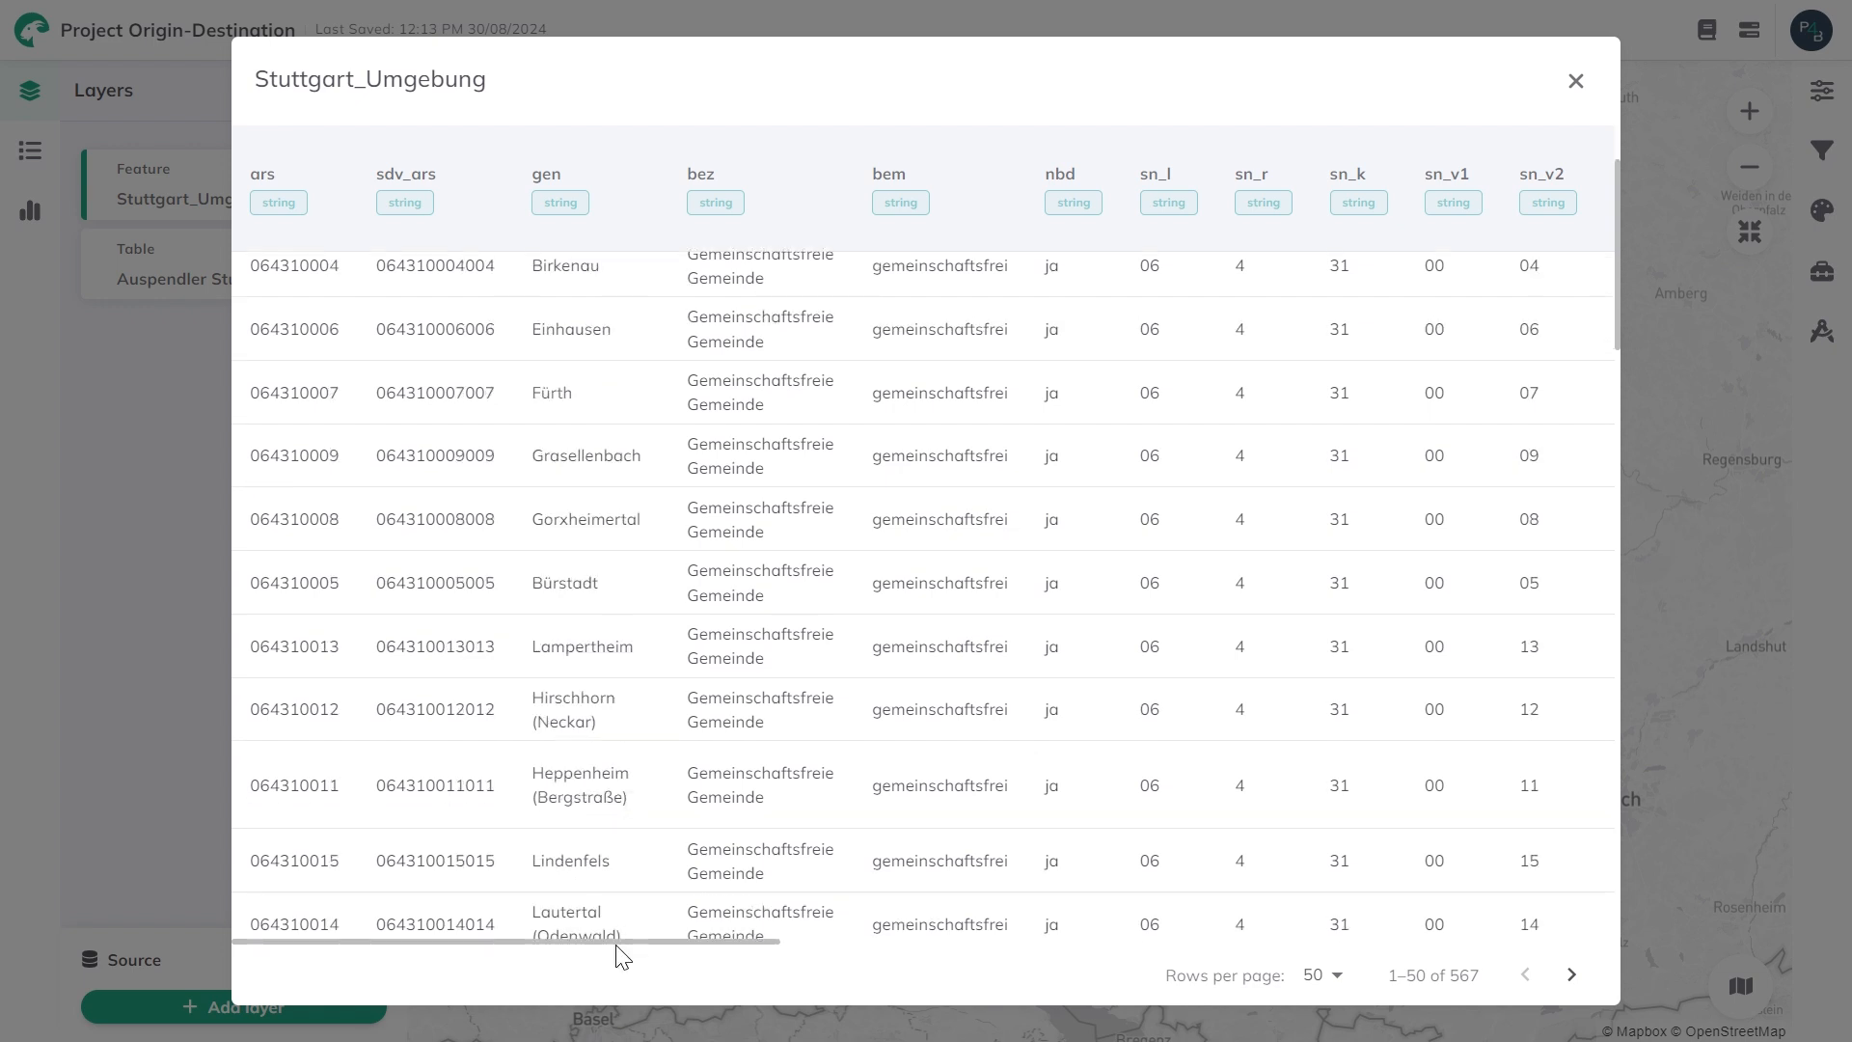
left_click_drag(618, 945, 1172, 944)
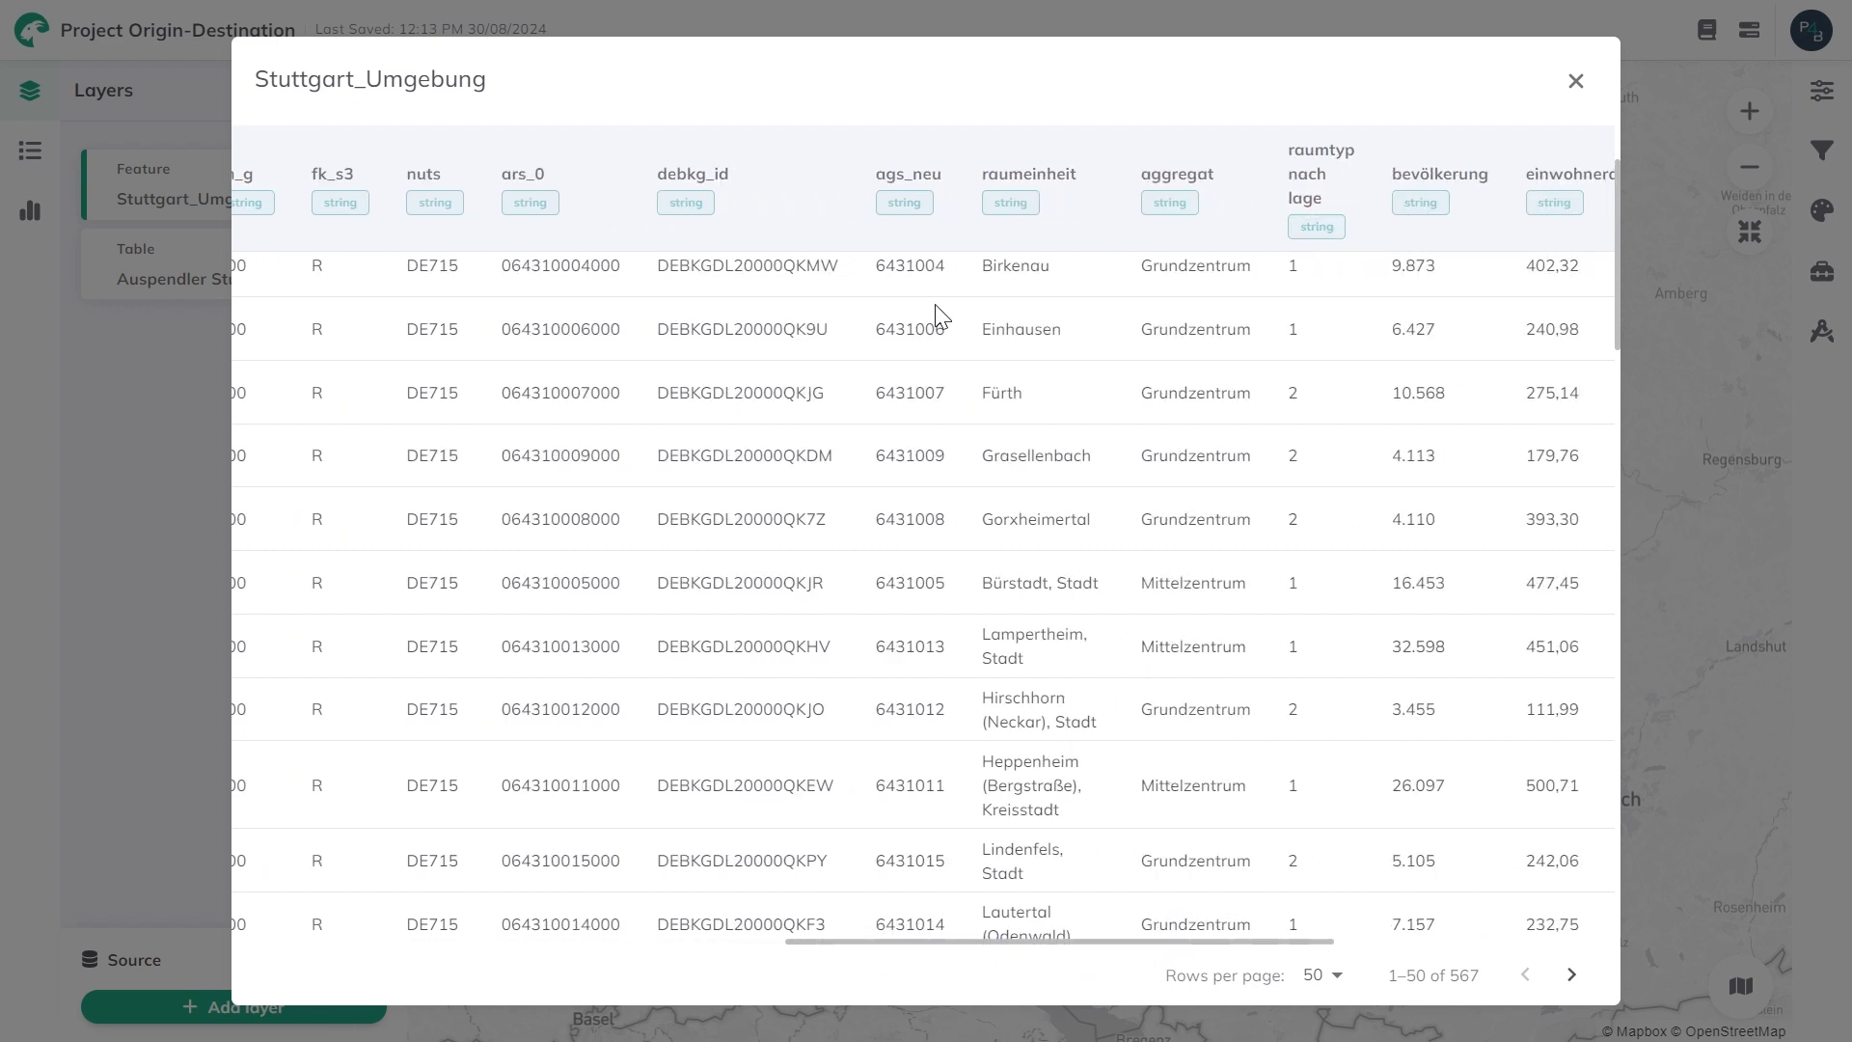
left_click_drag(879, 174, 940, 178)
left_click_drag(876, 266, 955, 333)
left_click(952, 333)
left_click(1573, 87)
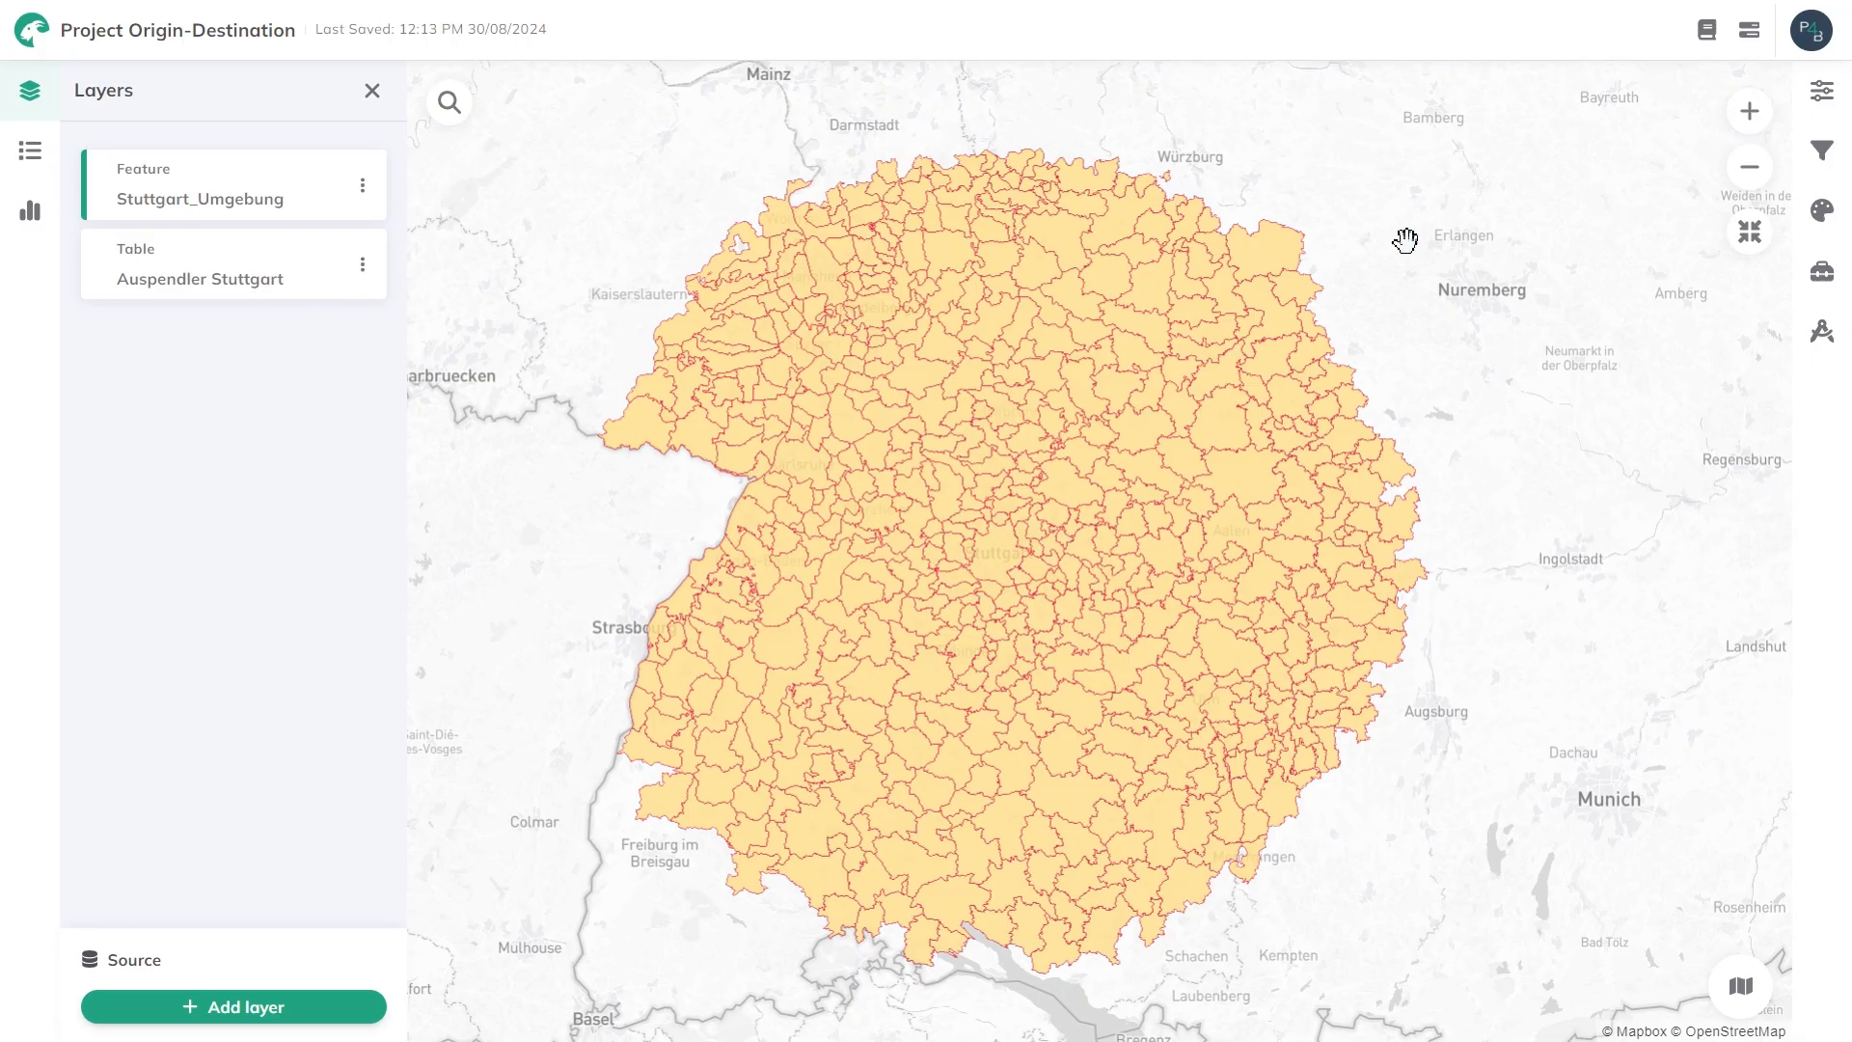
Inspect the attributes of the Stuttgart municipality polygon on the map, focusing on its ags_neu code.
scroll(996, 521, "up", 5)
left_click(1017, 638)
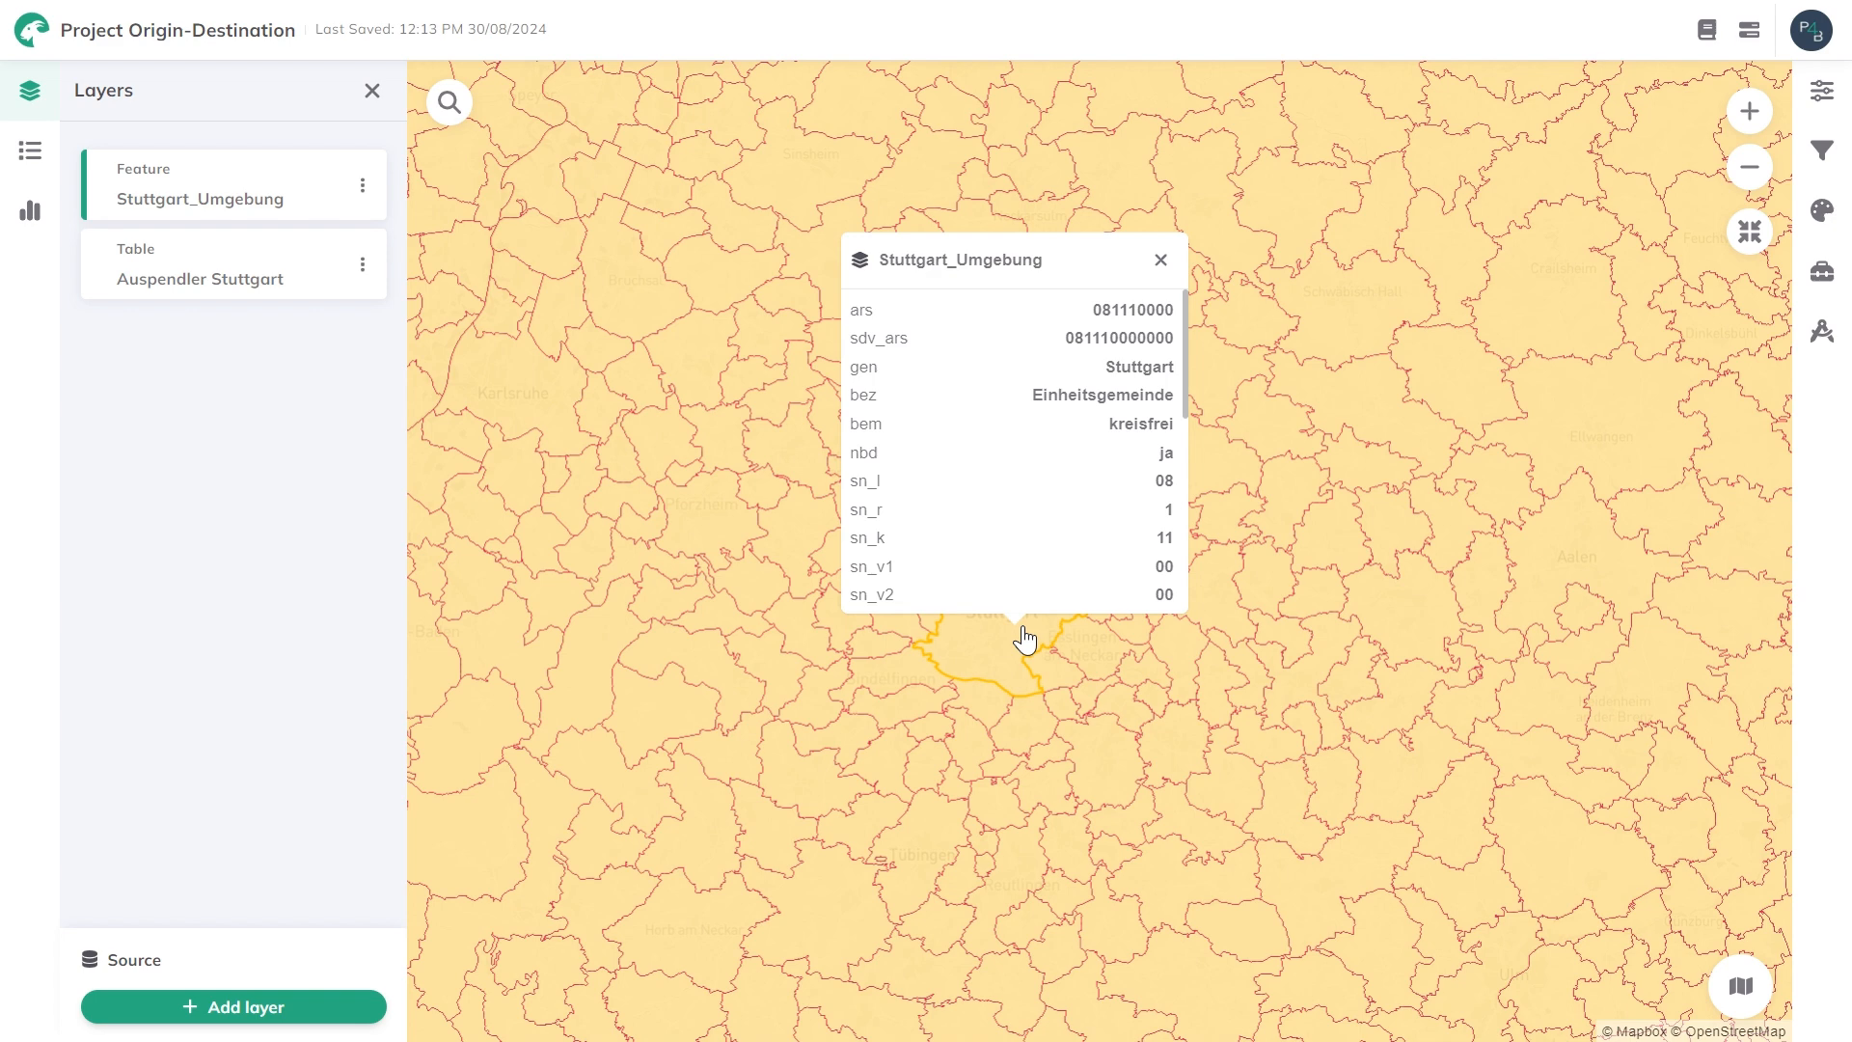
scroll(980, 381, "down", 3)
scroll(1109, 417, "down", 3)
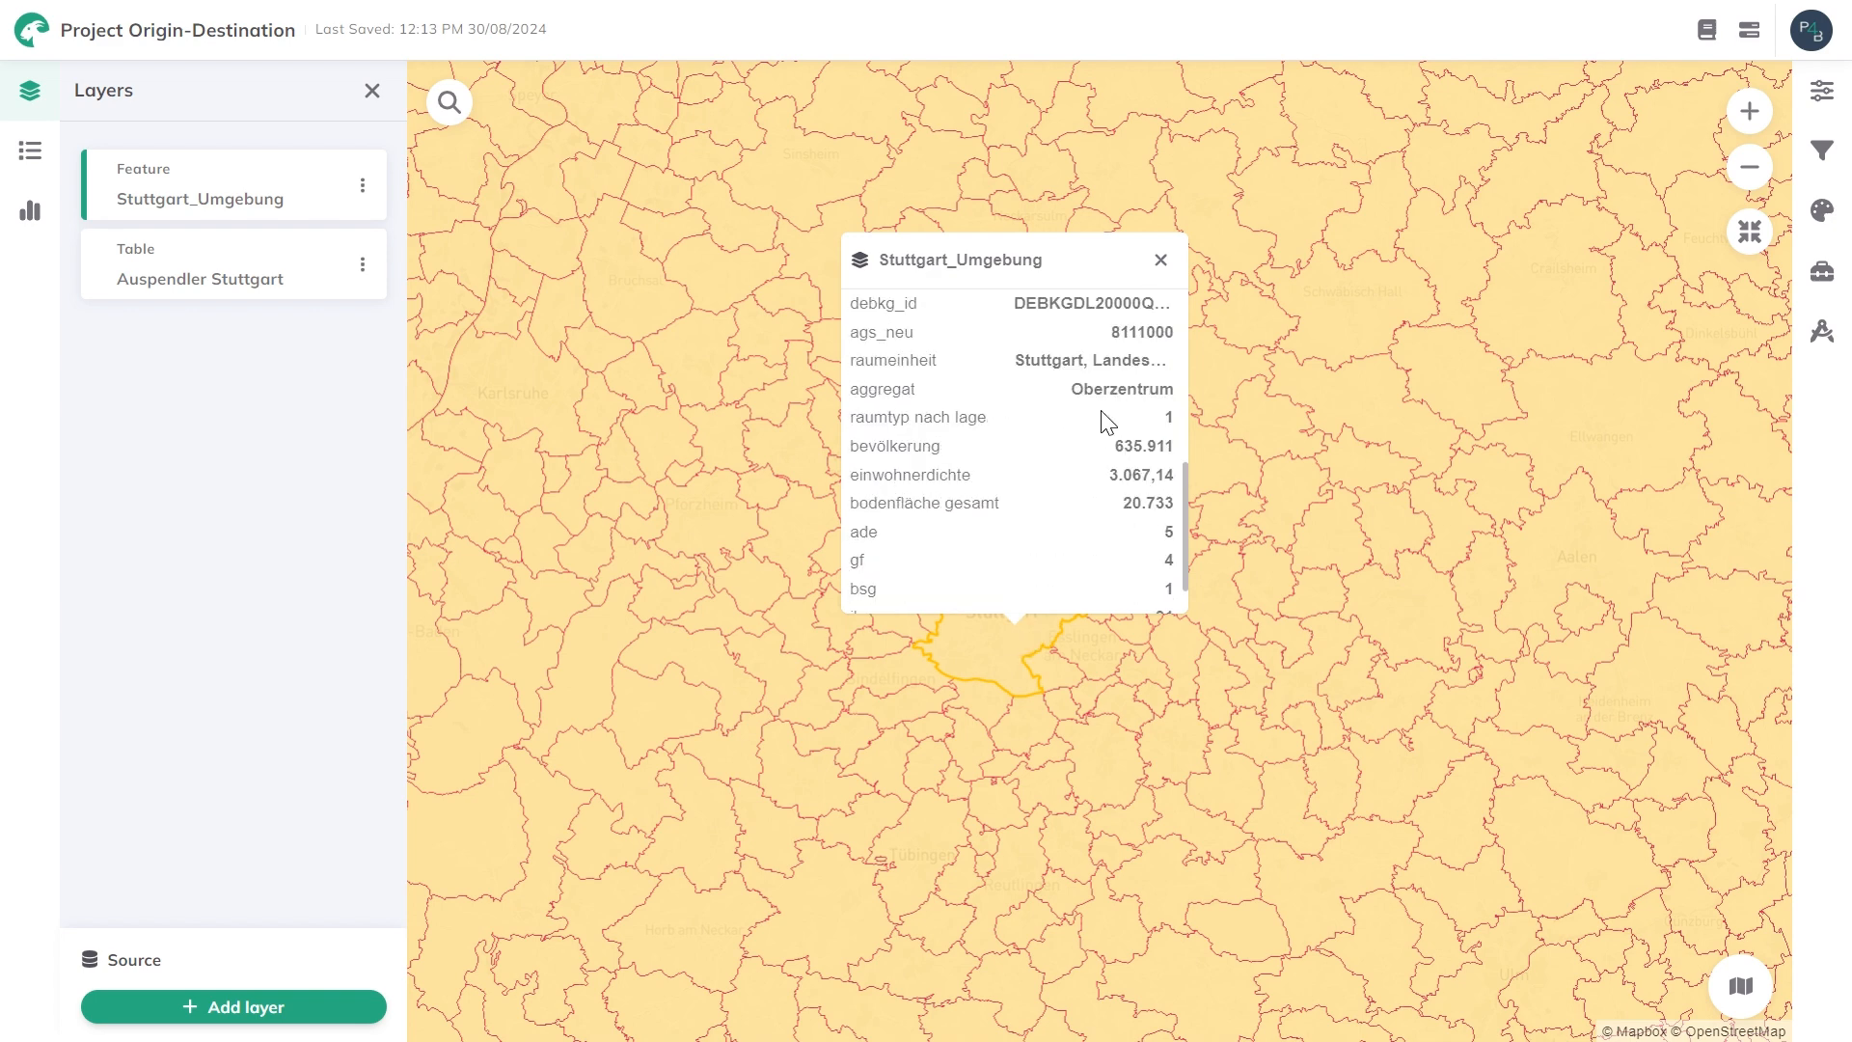
scroll(1109, 417, "up", 3)
double_click(956, 476)
left_click_drag(956, 477, 1178, 477)
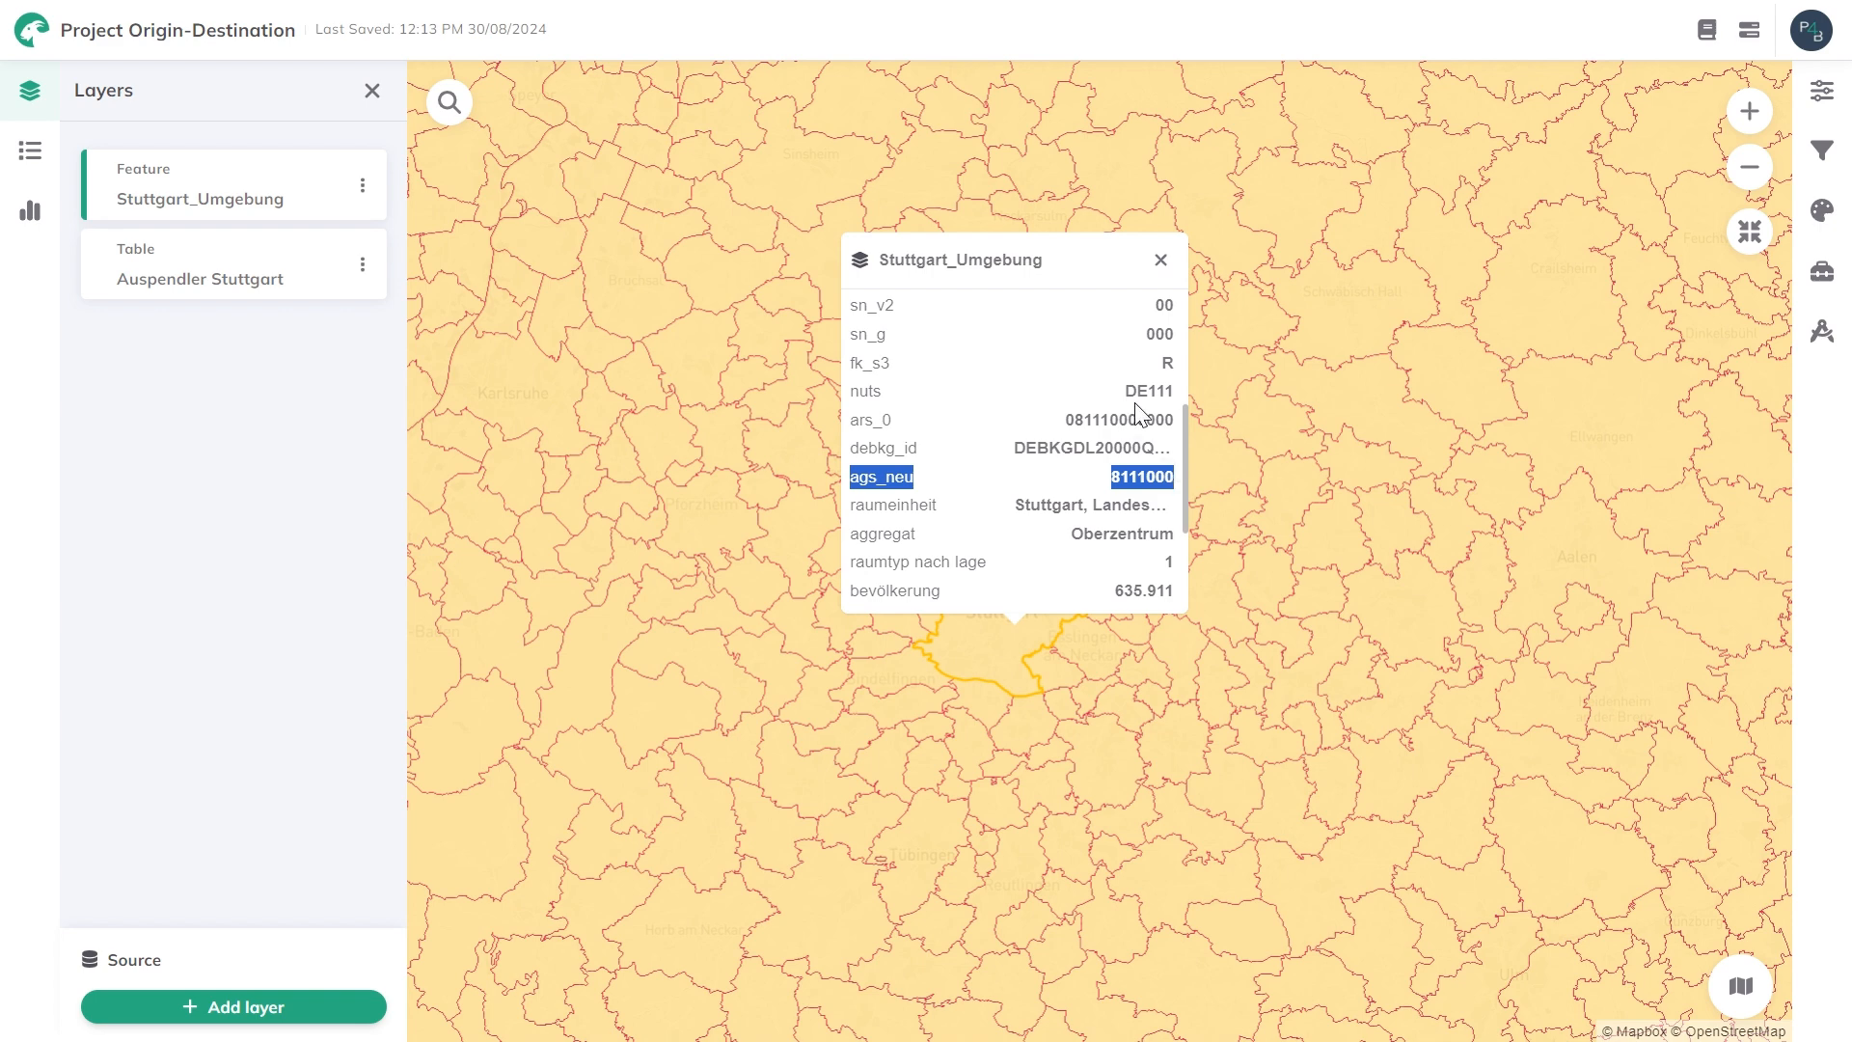
left_click(1163, 265)
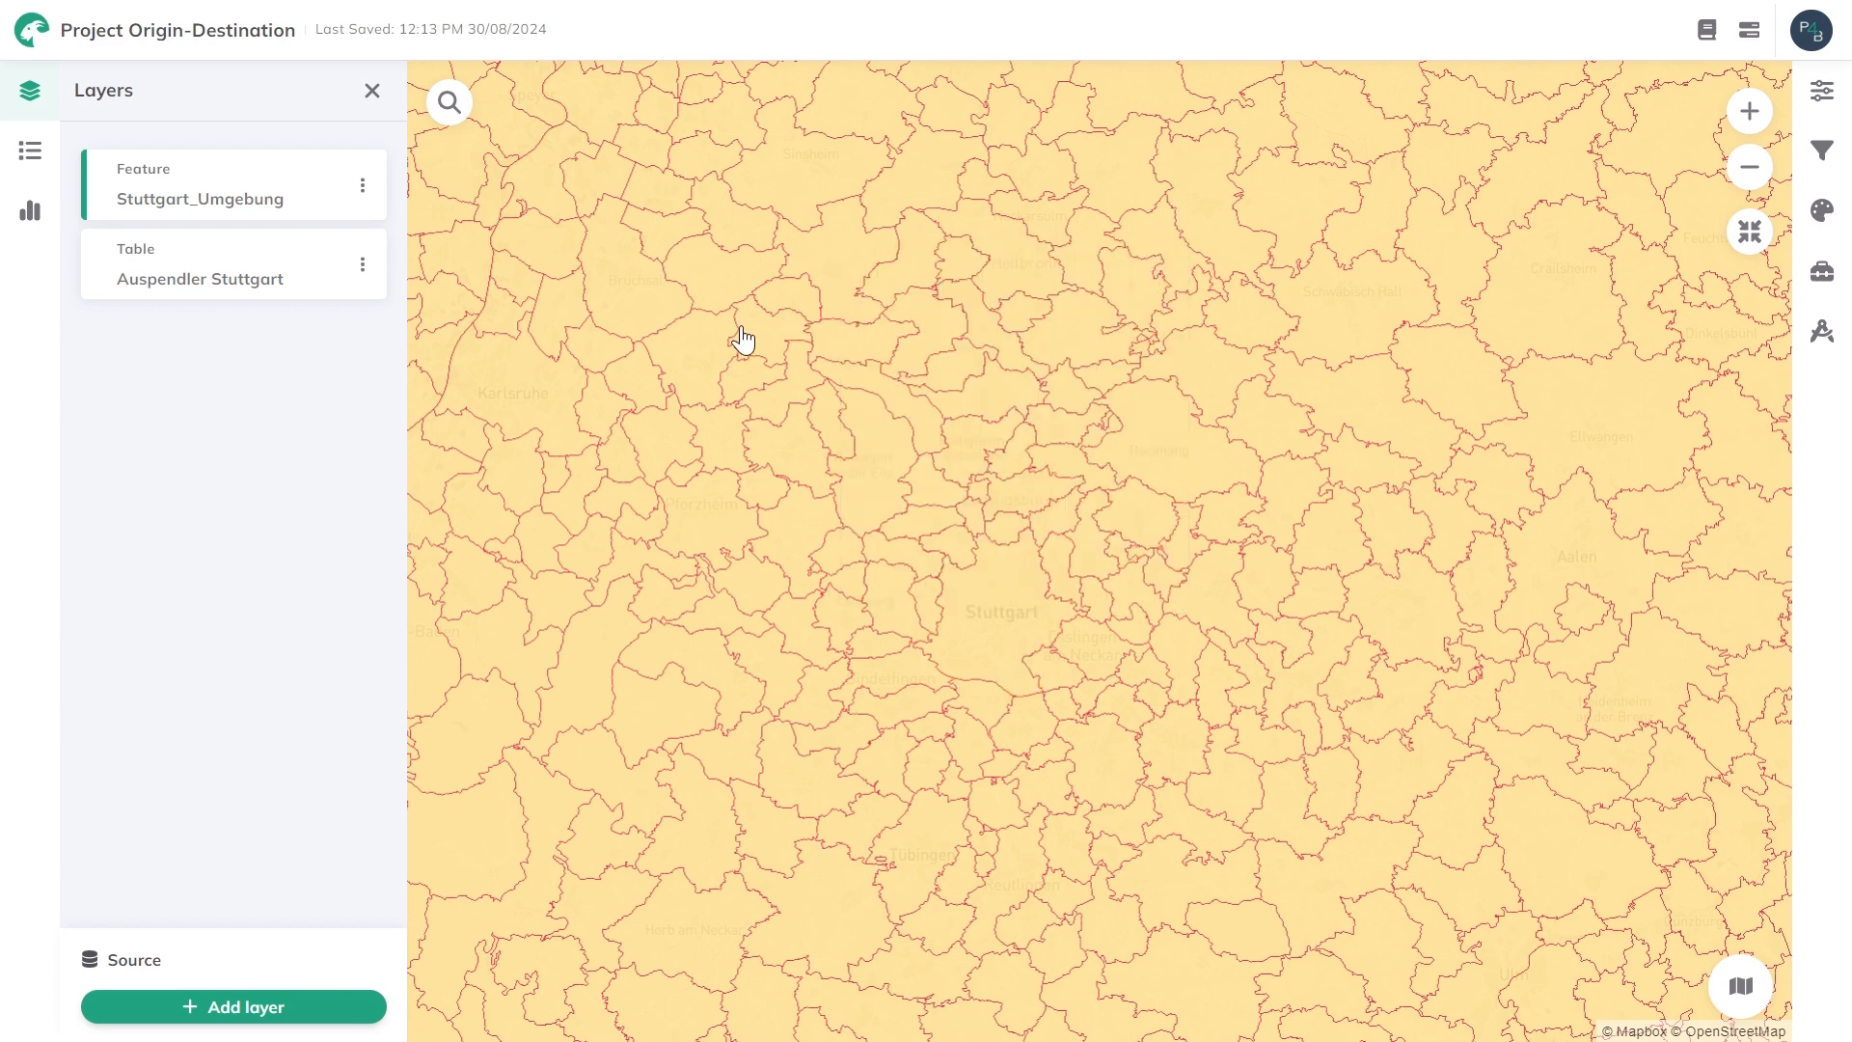
scroll(743, 340, "down", 2)
scroll(742, 339, "down", 2)
left_click_drag(756, 335, 892, 367)
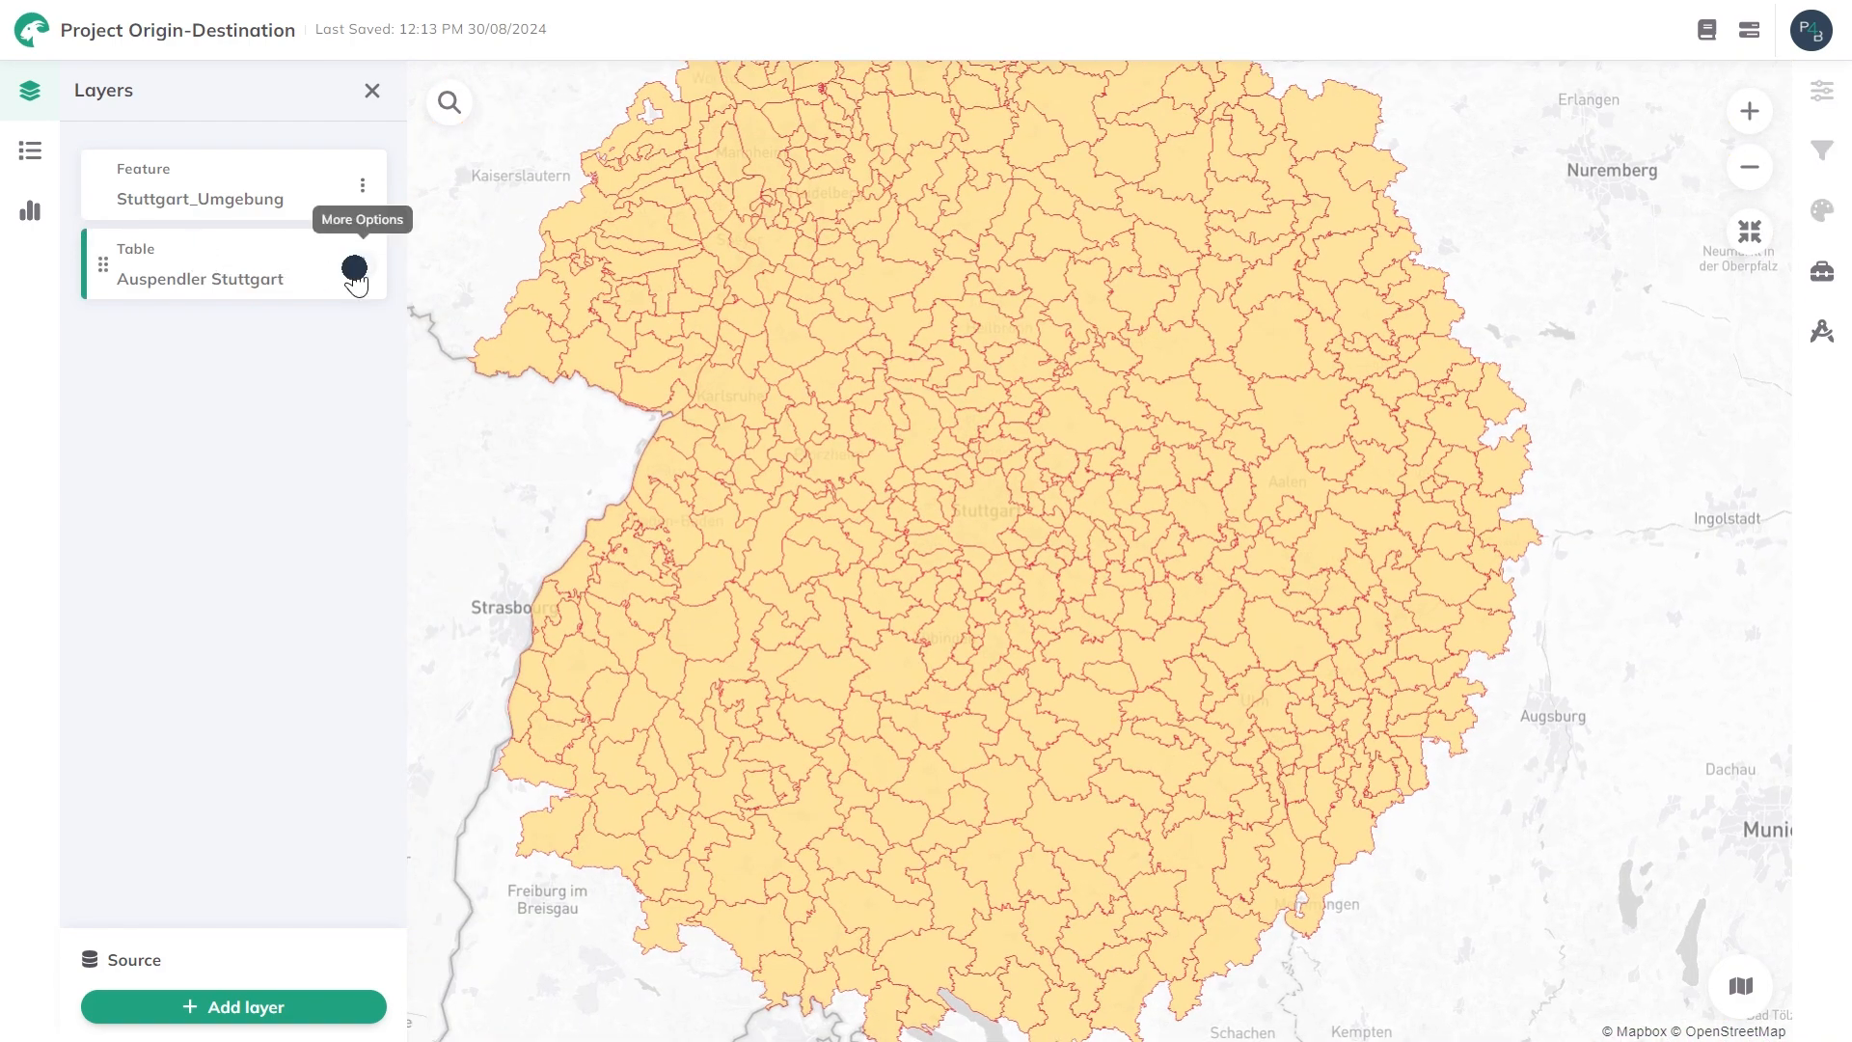
View the data of the Auspendler Stuttgart table and look through its columns and rows.
left_click(361, 267)
left_click(273, 316)
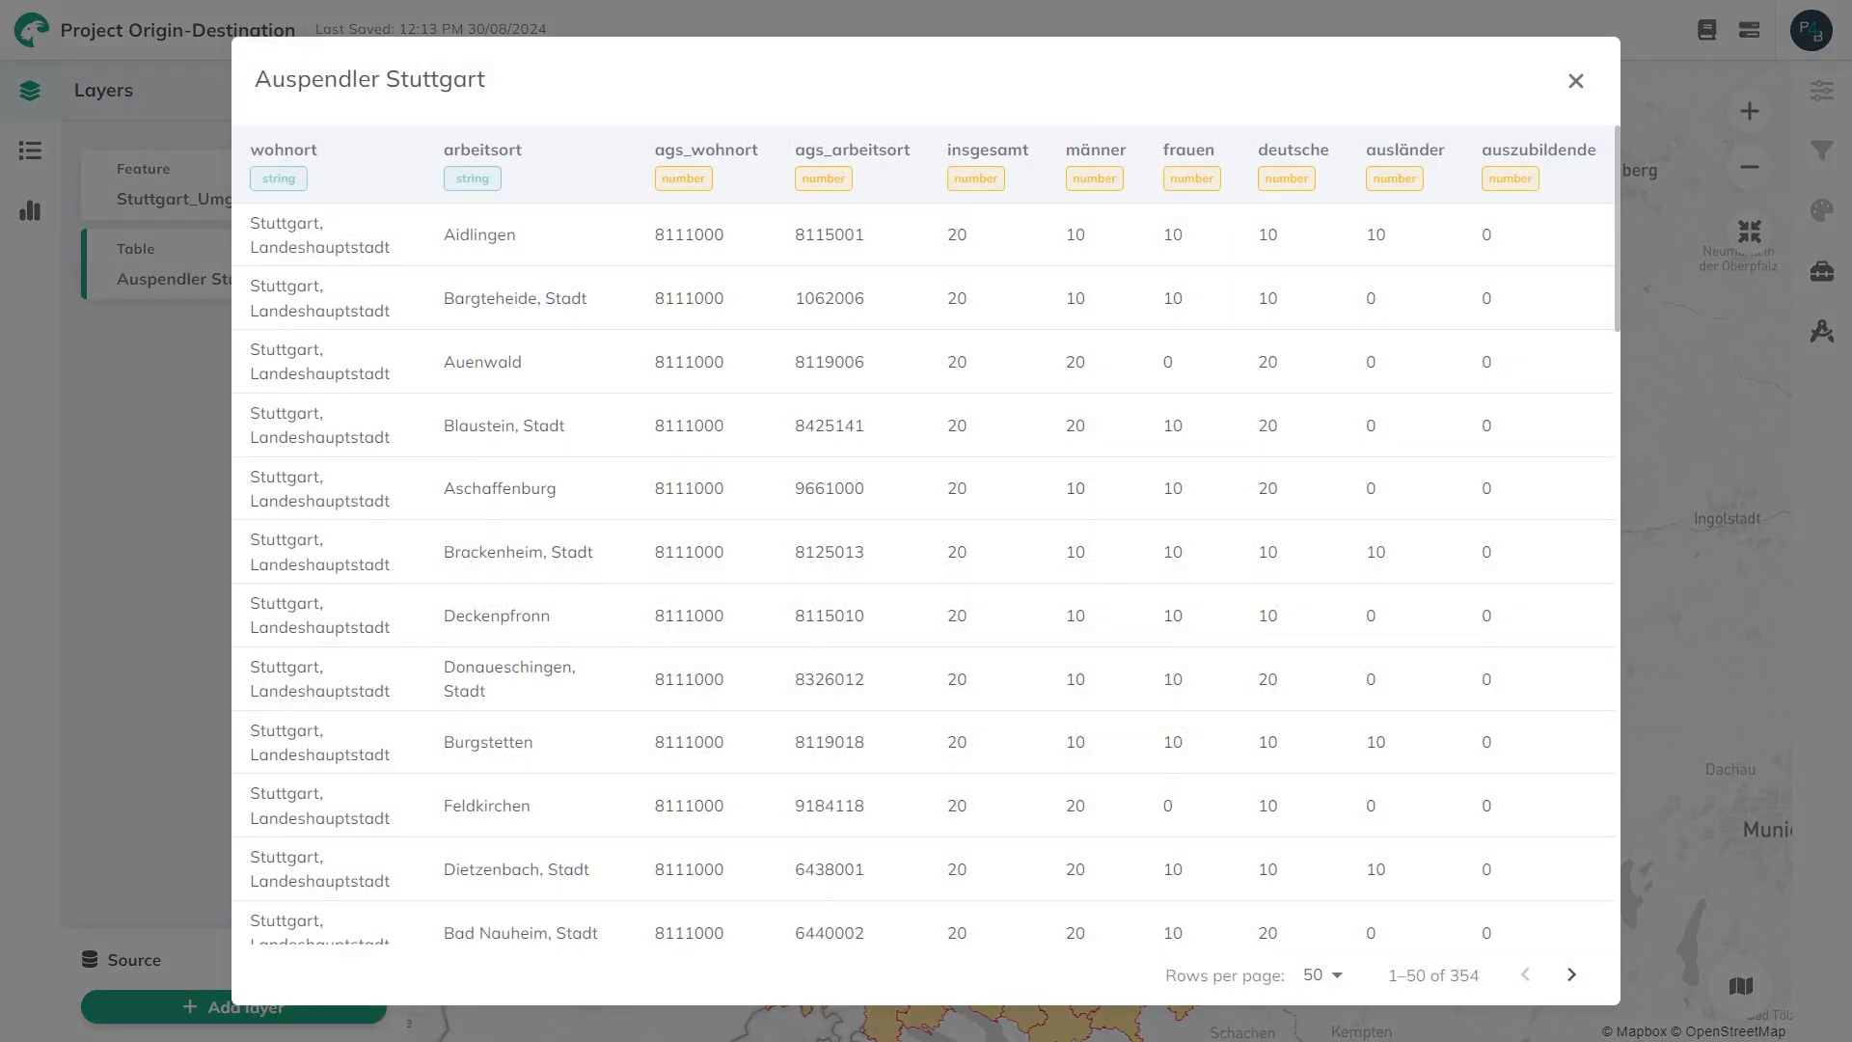
left_click_drag(436, 149, 529, 145)
scroll(463, 365, "down", 5)
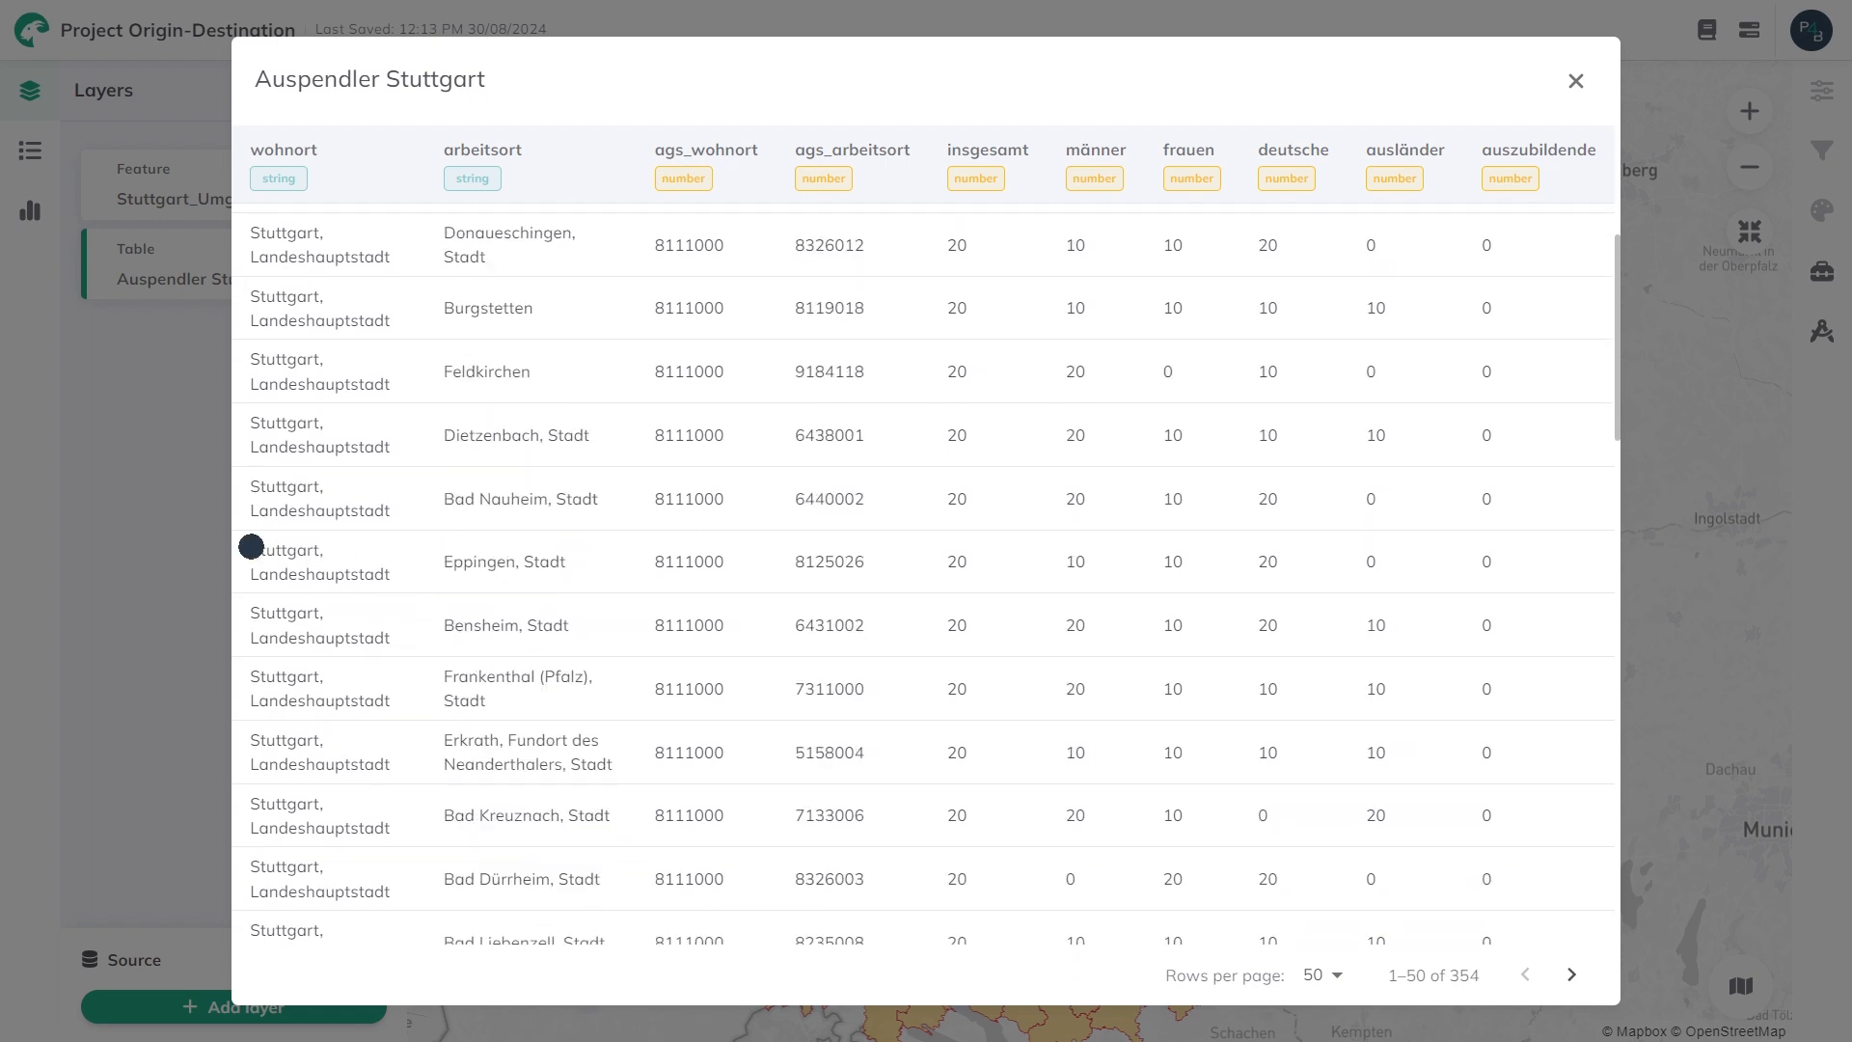
Examine the Eppingen row's wohnort, arbeitsort, both ags codes and insgesamt value, and close the table.
left_click_drag(251, 546, 333, 552)
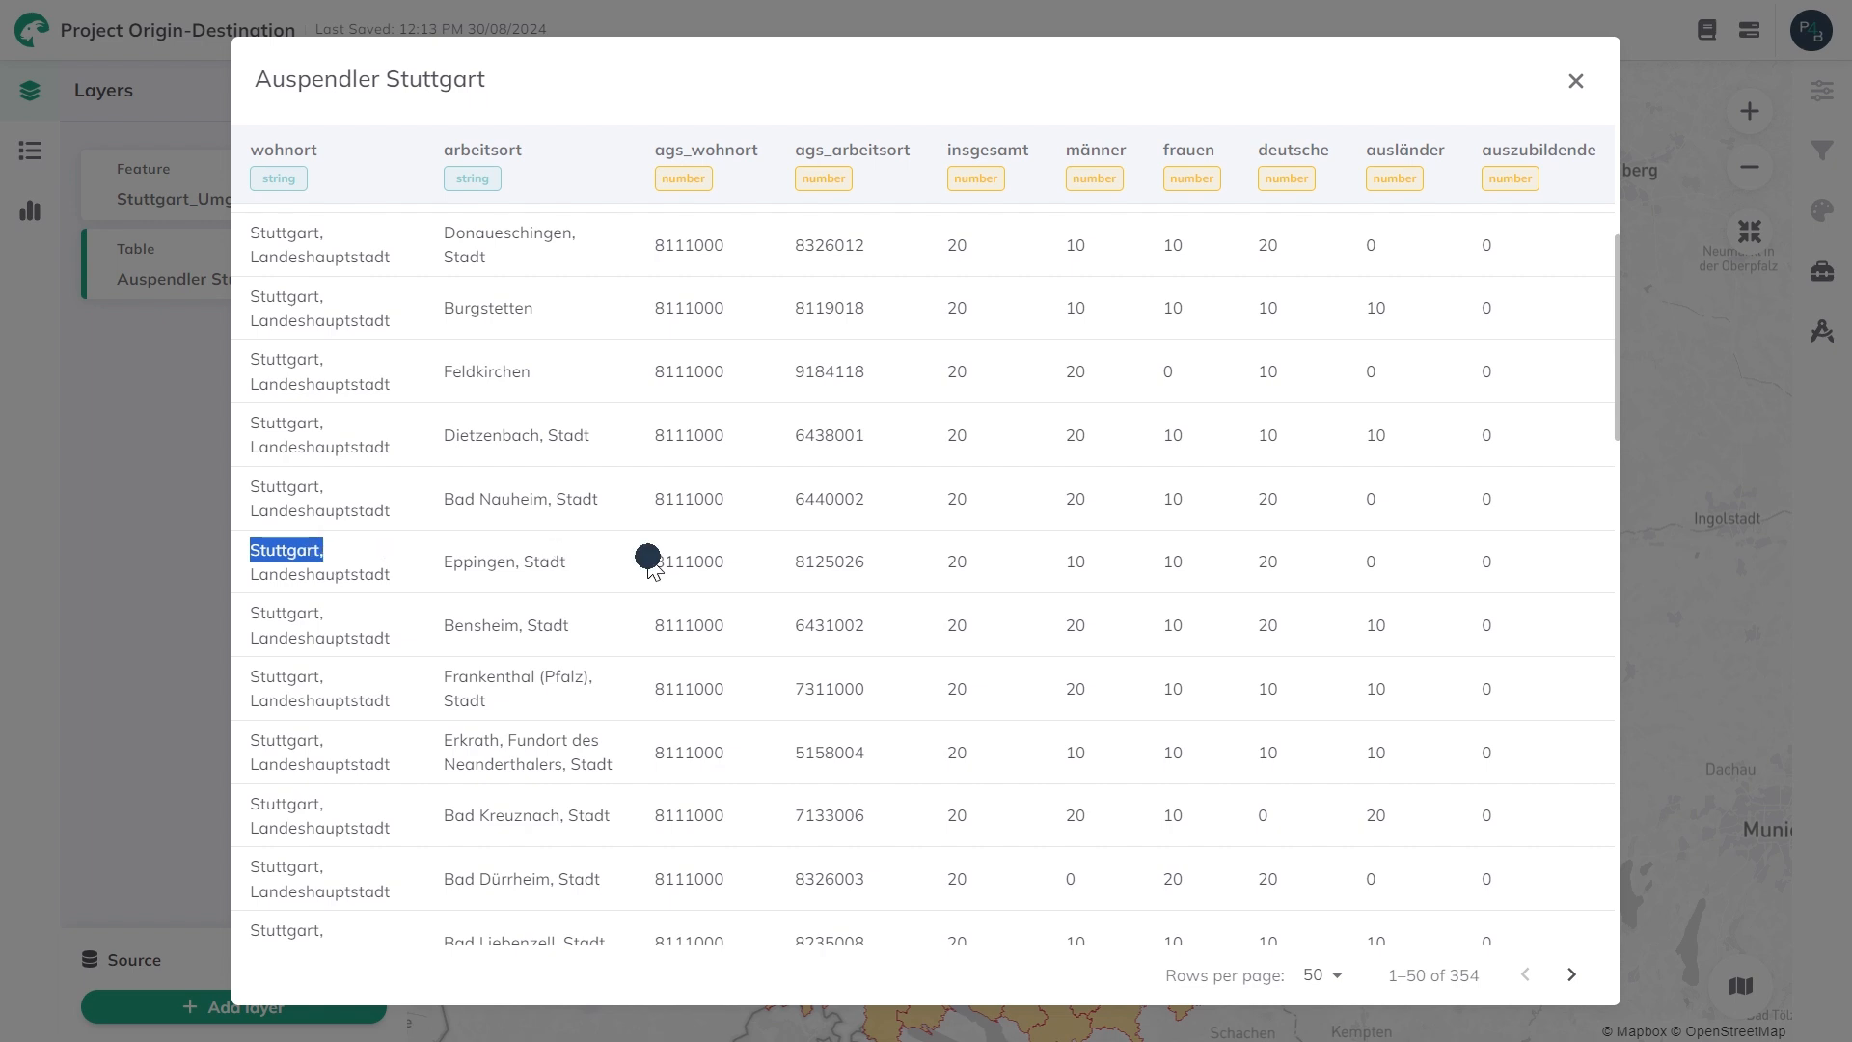
left_click_drag(645, 554, 721, 556)
left_click_drag(446, 553, 579, 558)
left_click_drag(797, 559, 878, 569)
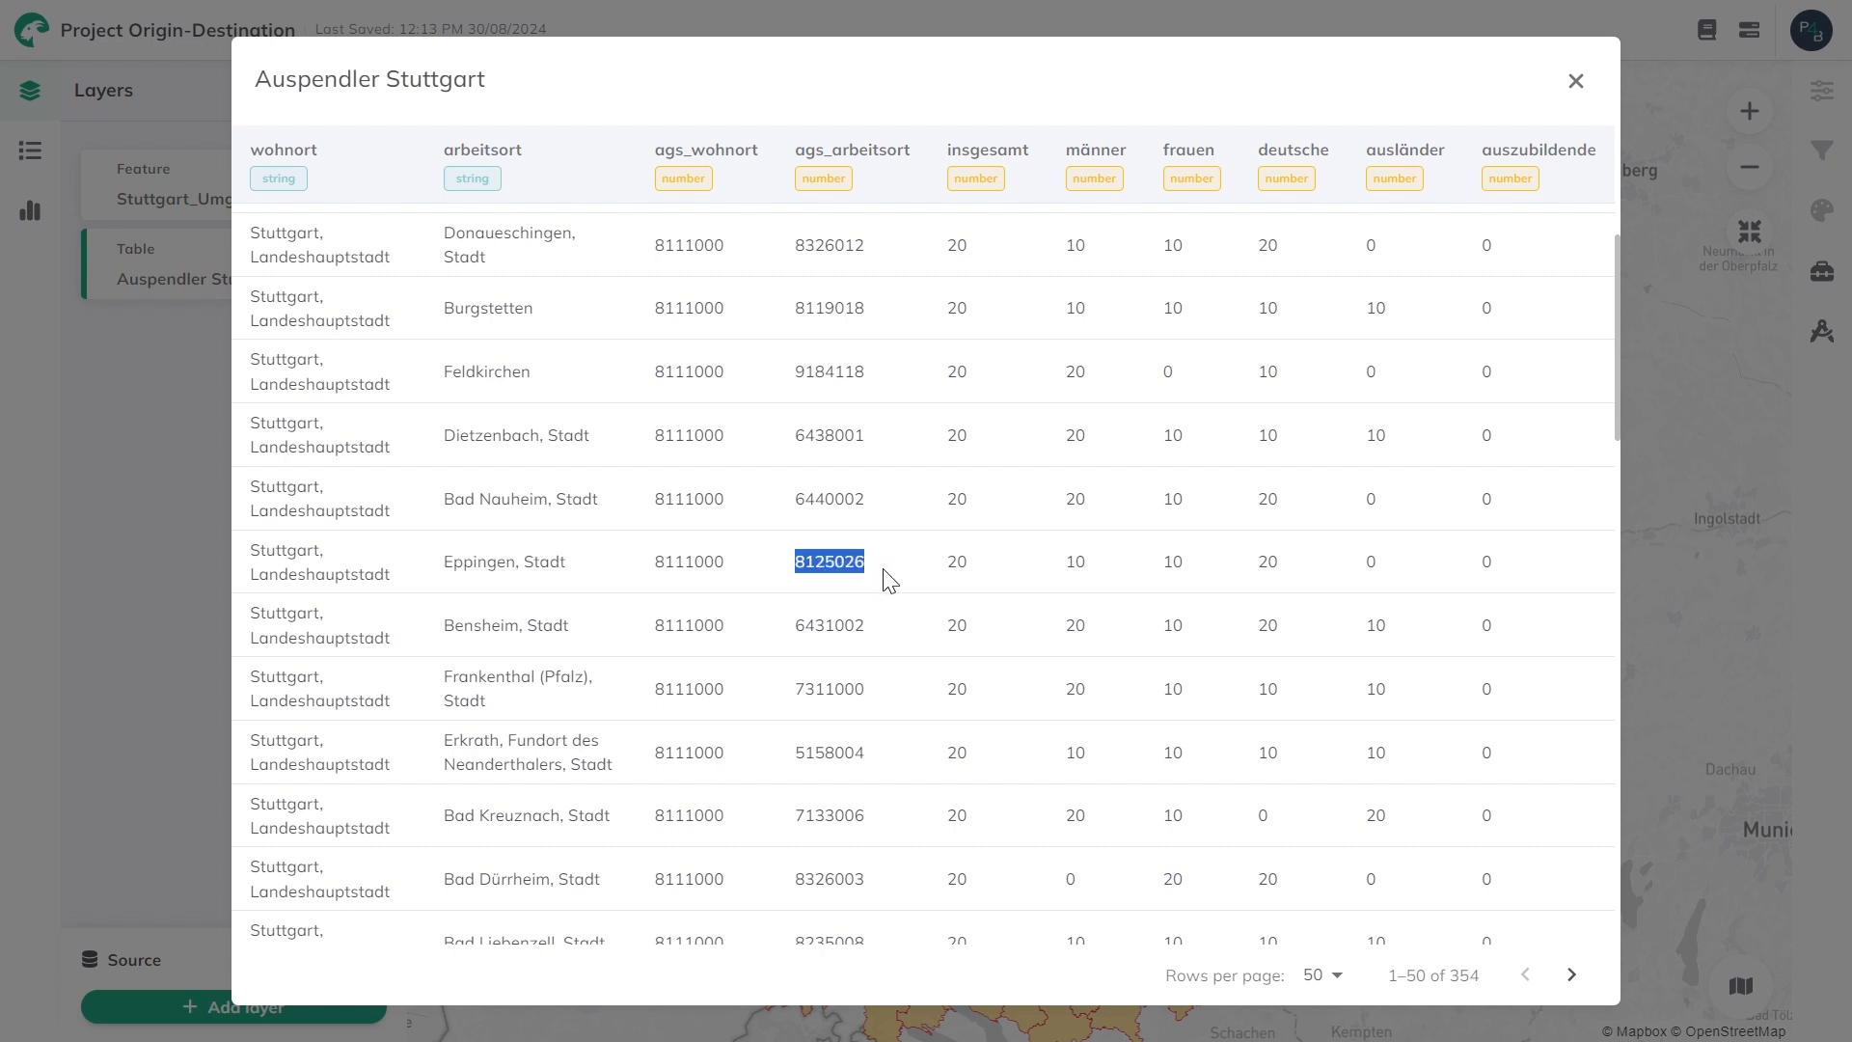
left_click(890, 579)
left_click_drag(929, 563, 971, 568)
left_click(1152, 573)
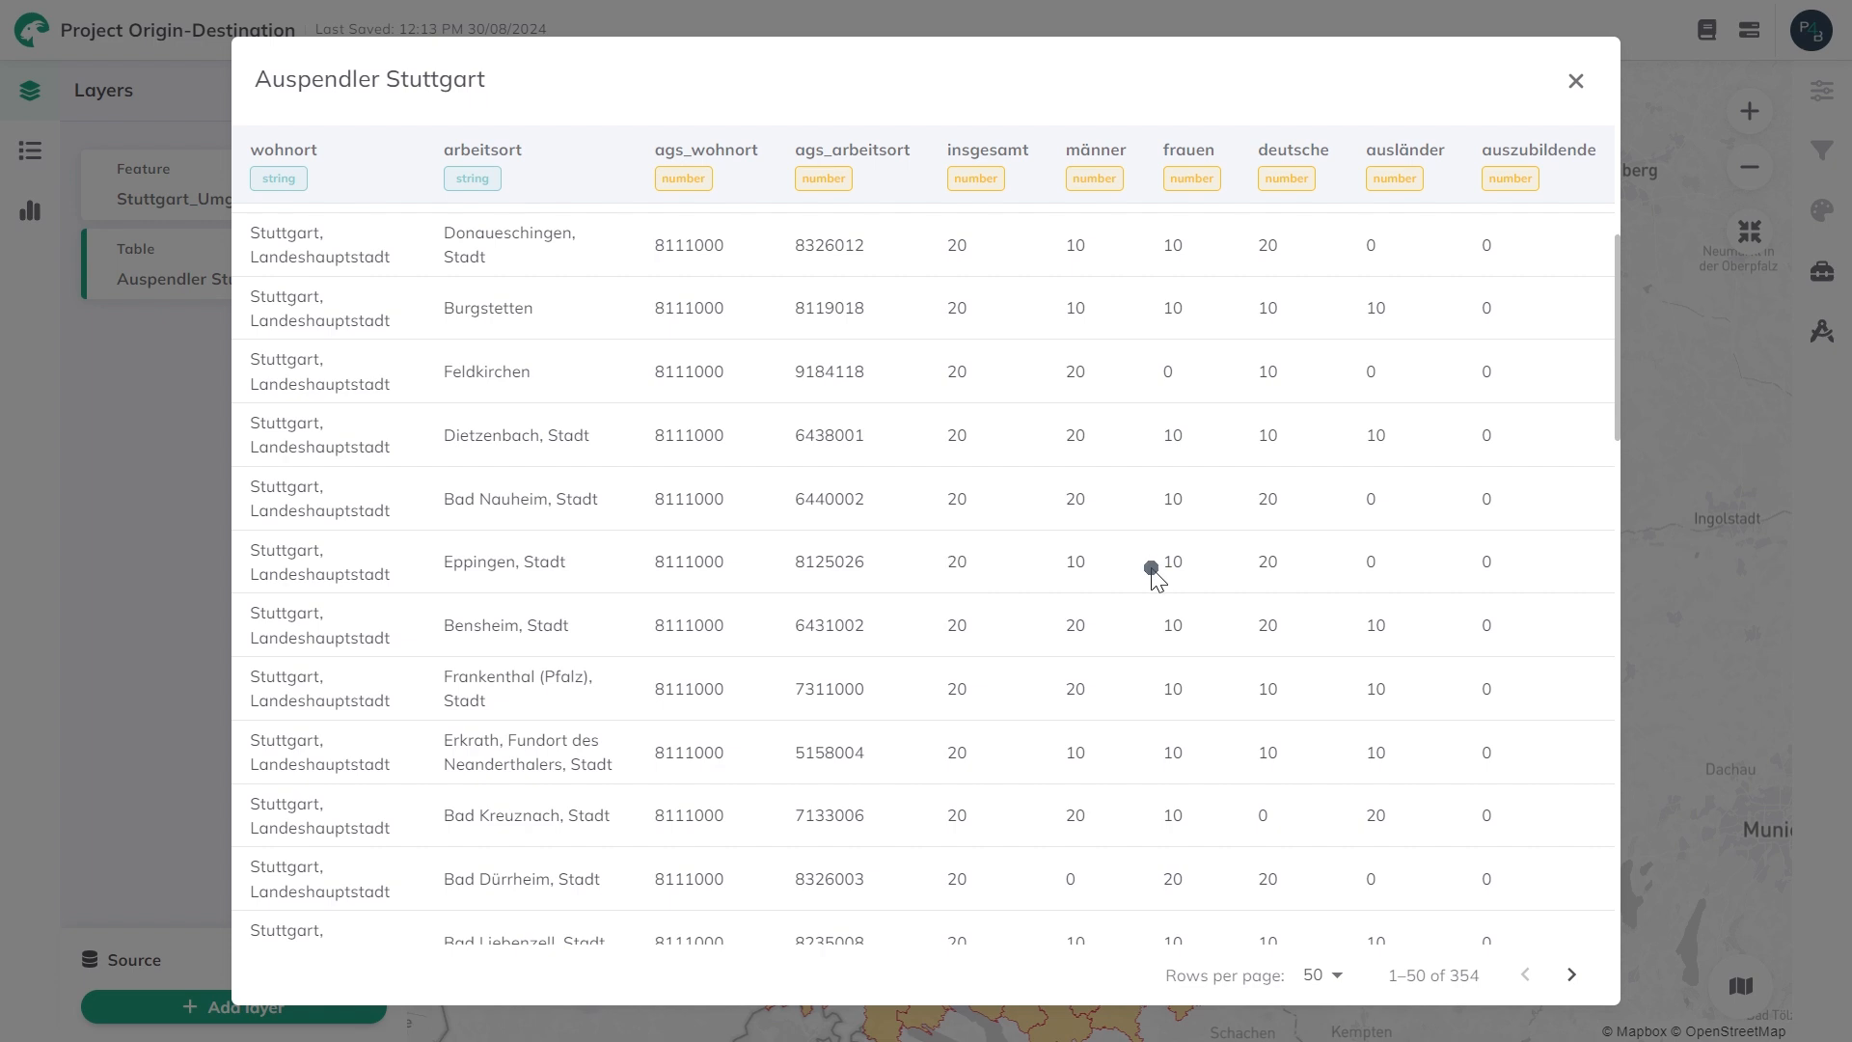
left_click(1576, 82)
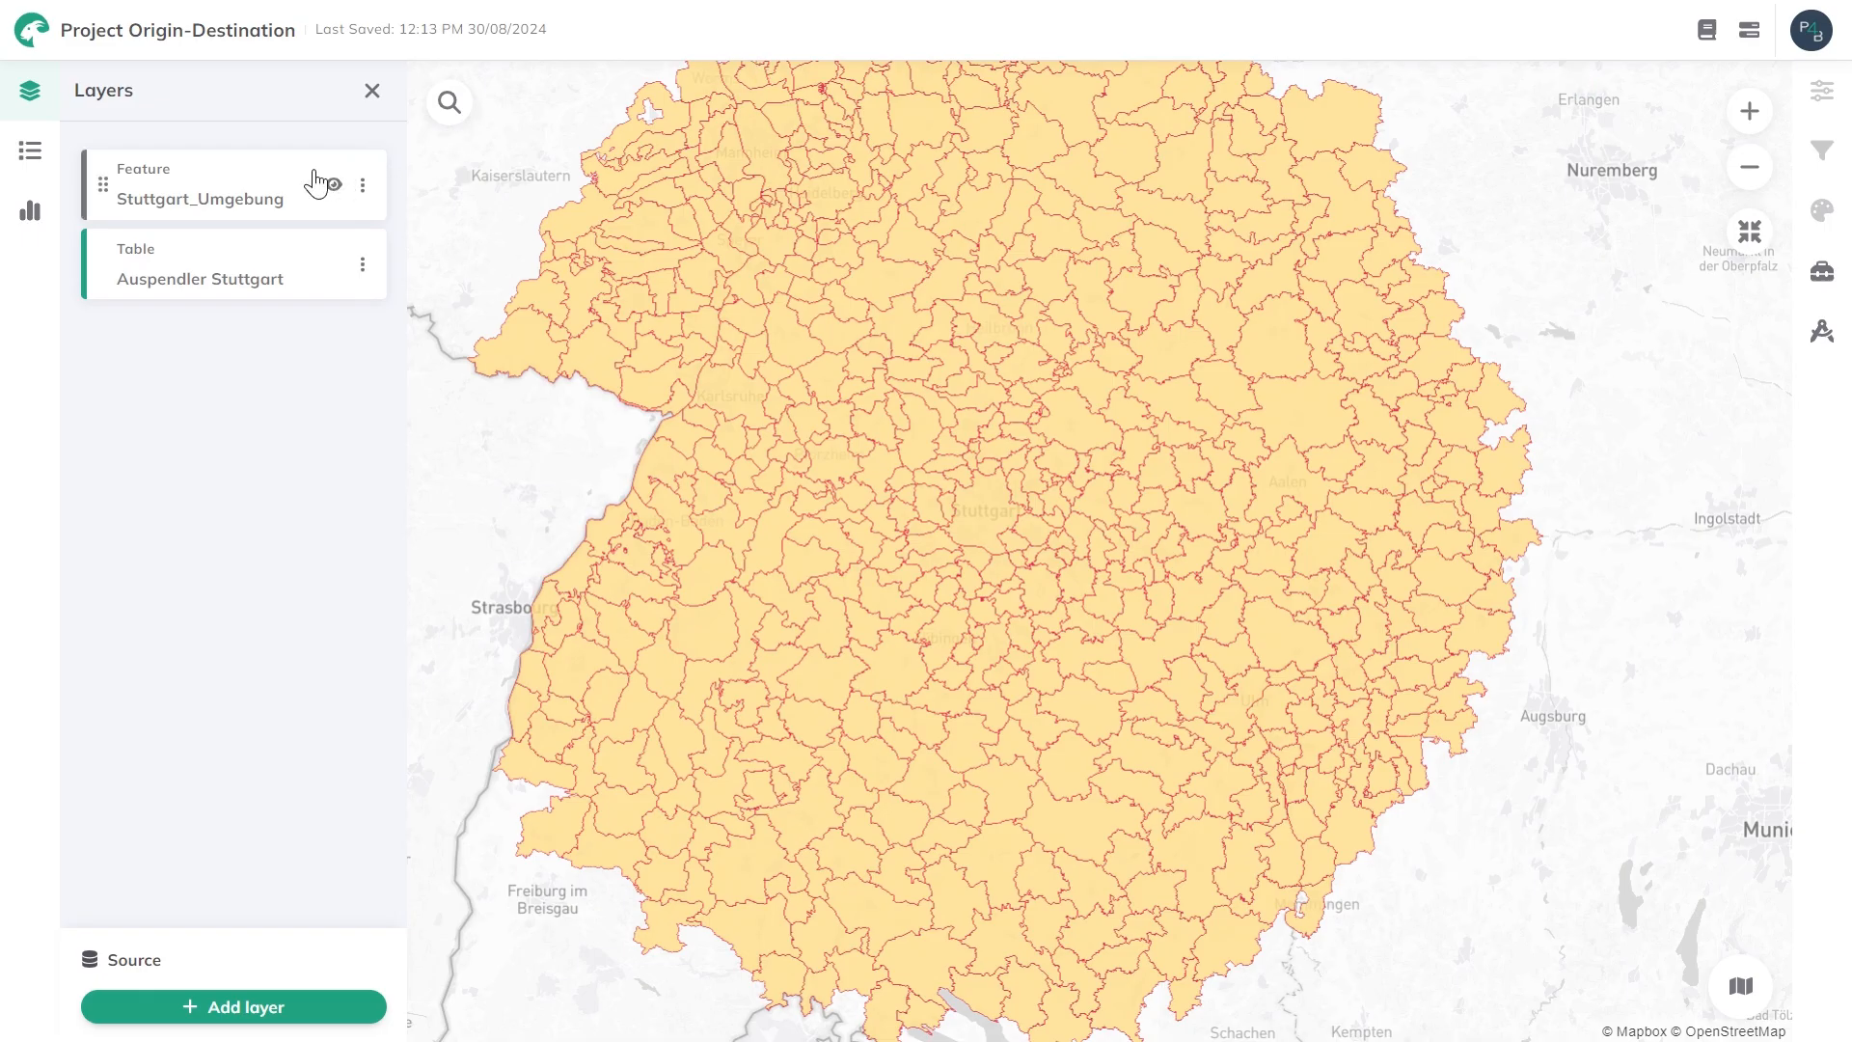
Hide the Stuttgart_Umgebung layer on the map.
left_click(221, 188)
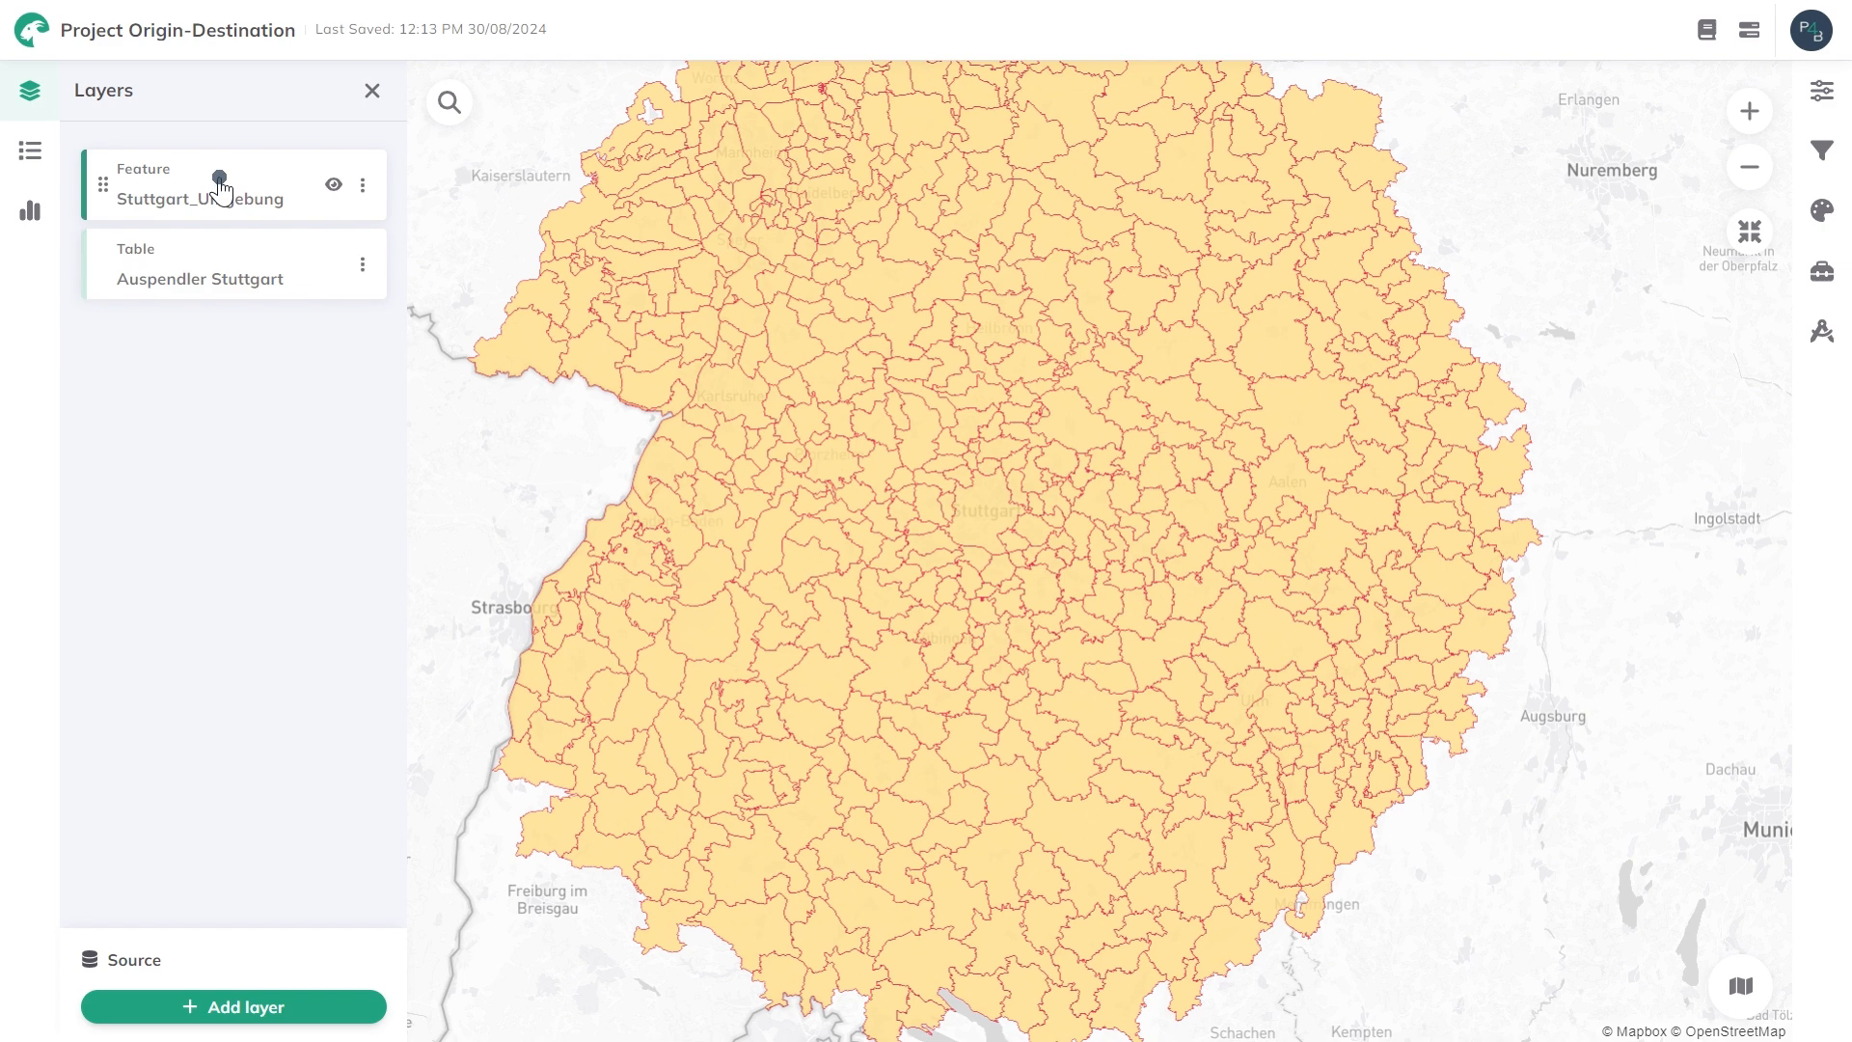
left_click(335, 198)
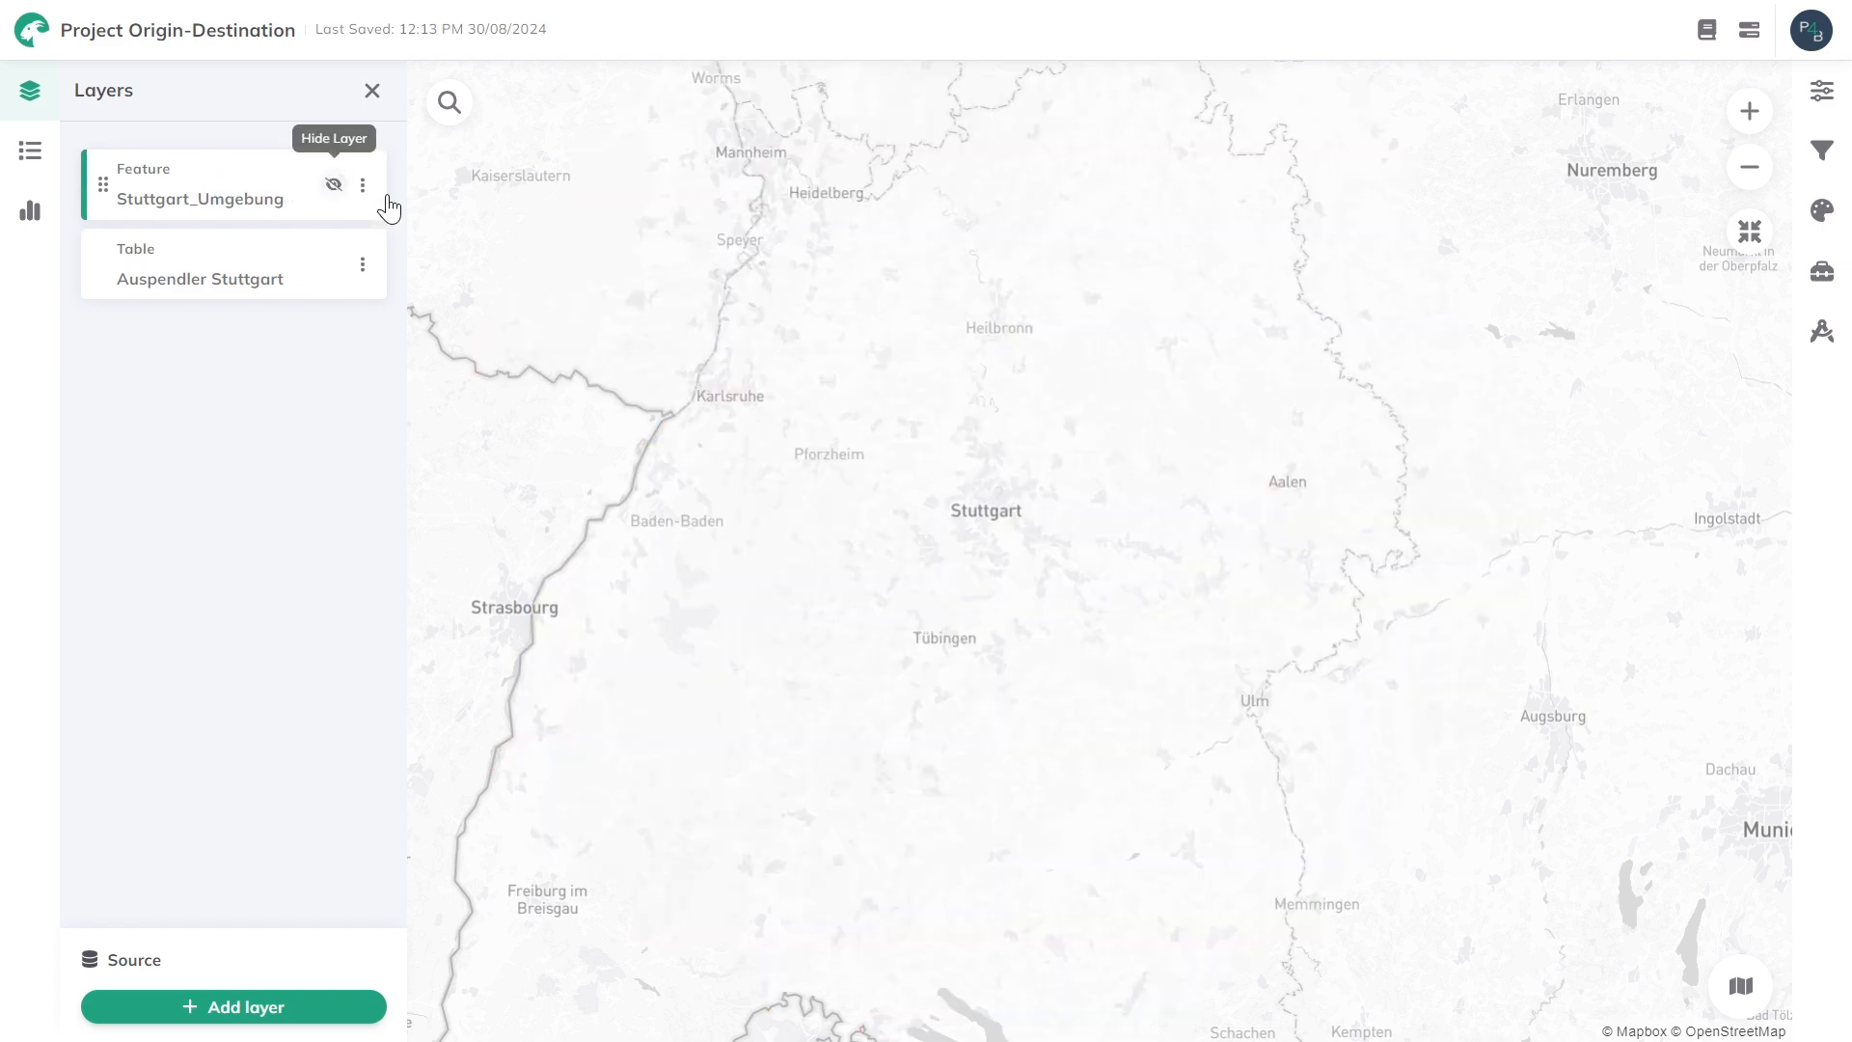
left_click_drag(948, 281, 972, 291)
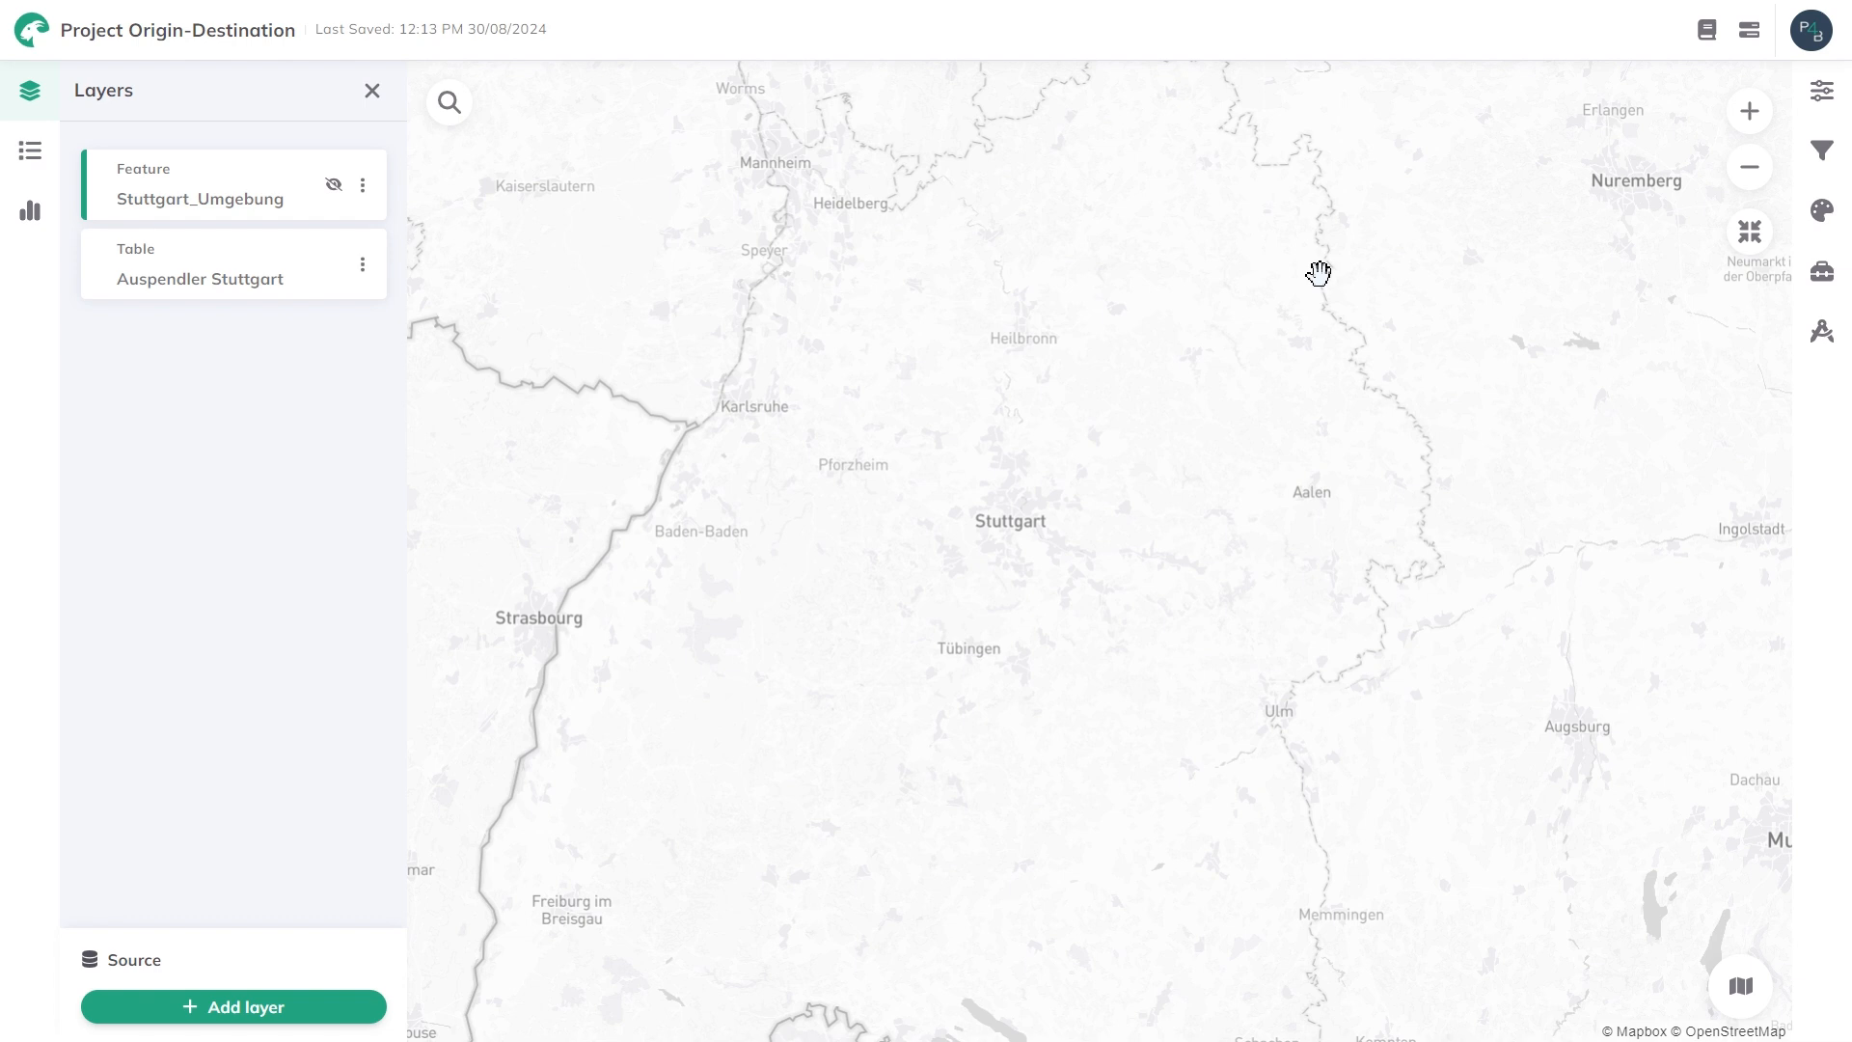
Open the Origin Destination tool and set Stuttgart_Umgebung as geometries layer with ags_neu as unique ID field.
left_click(1833, 286)
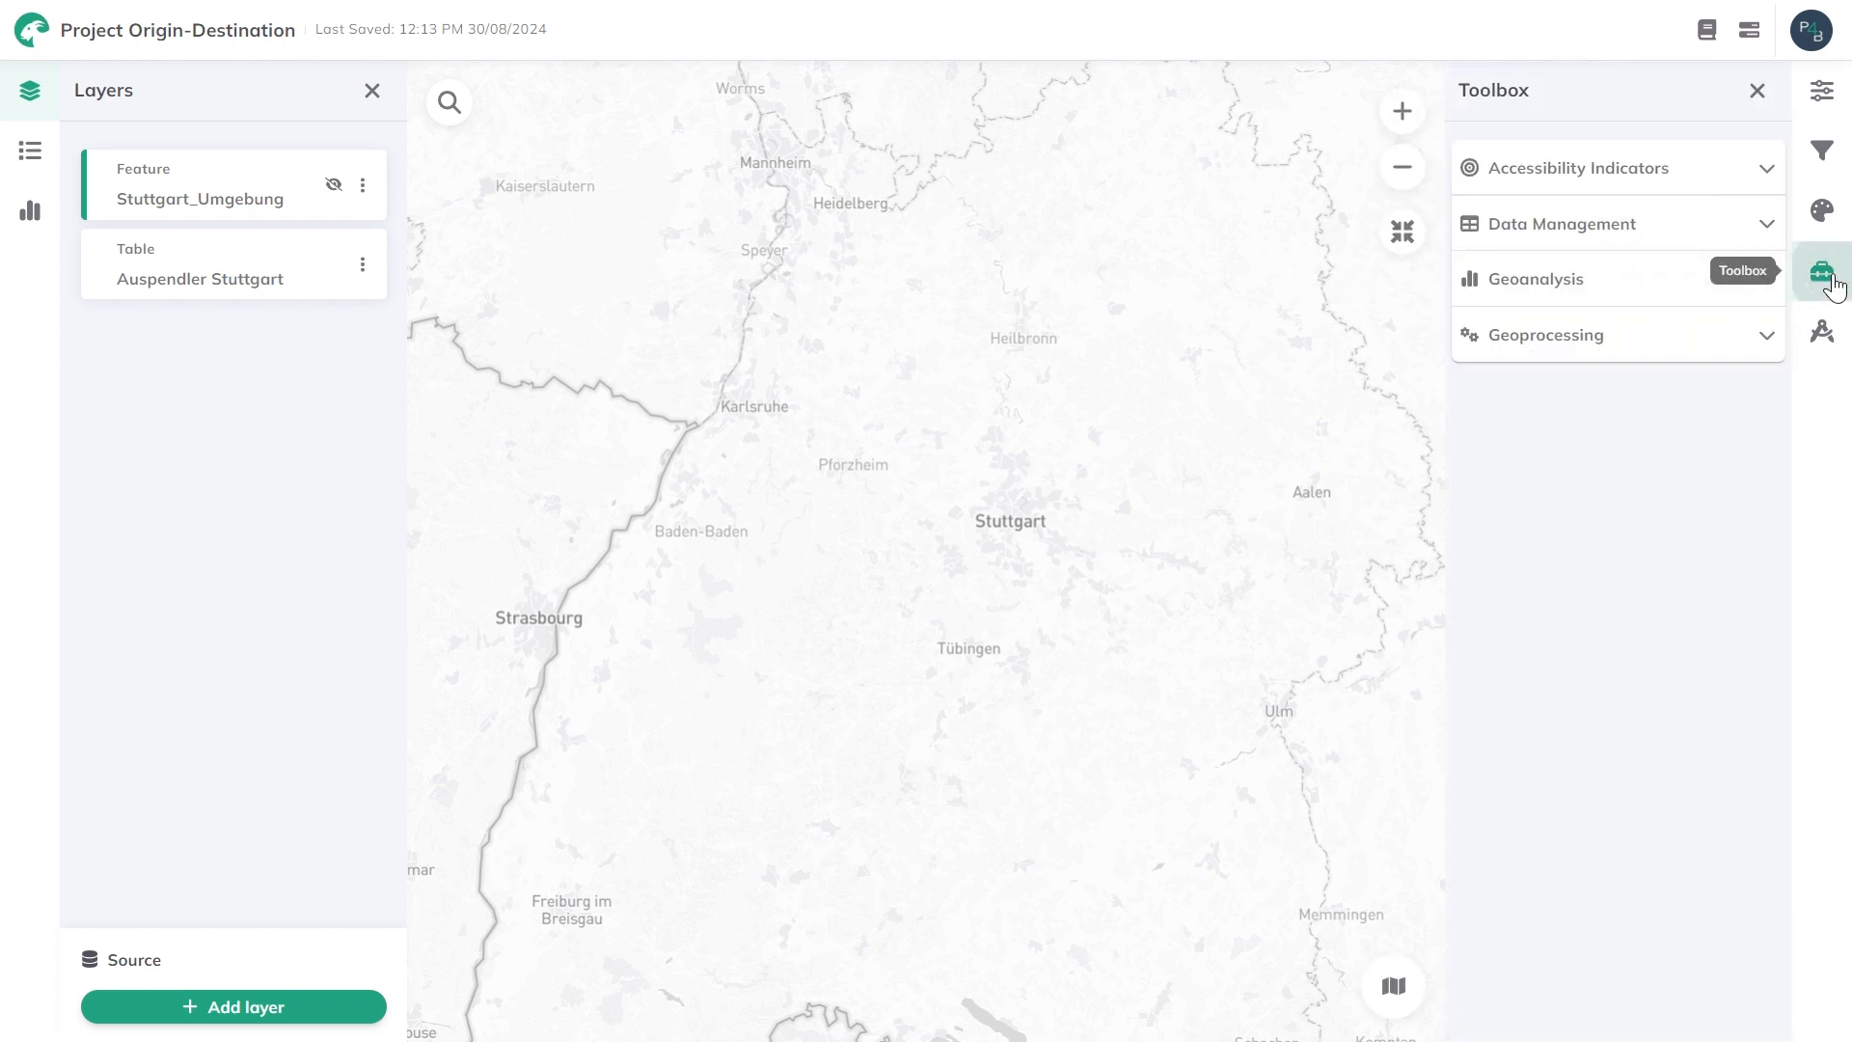
left_click(1601, 290)
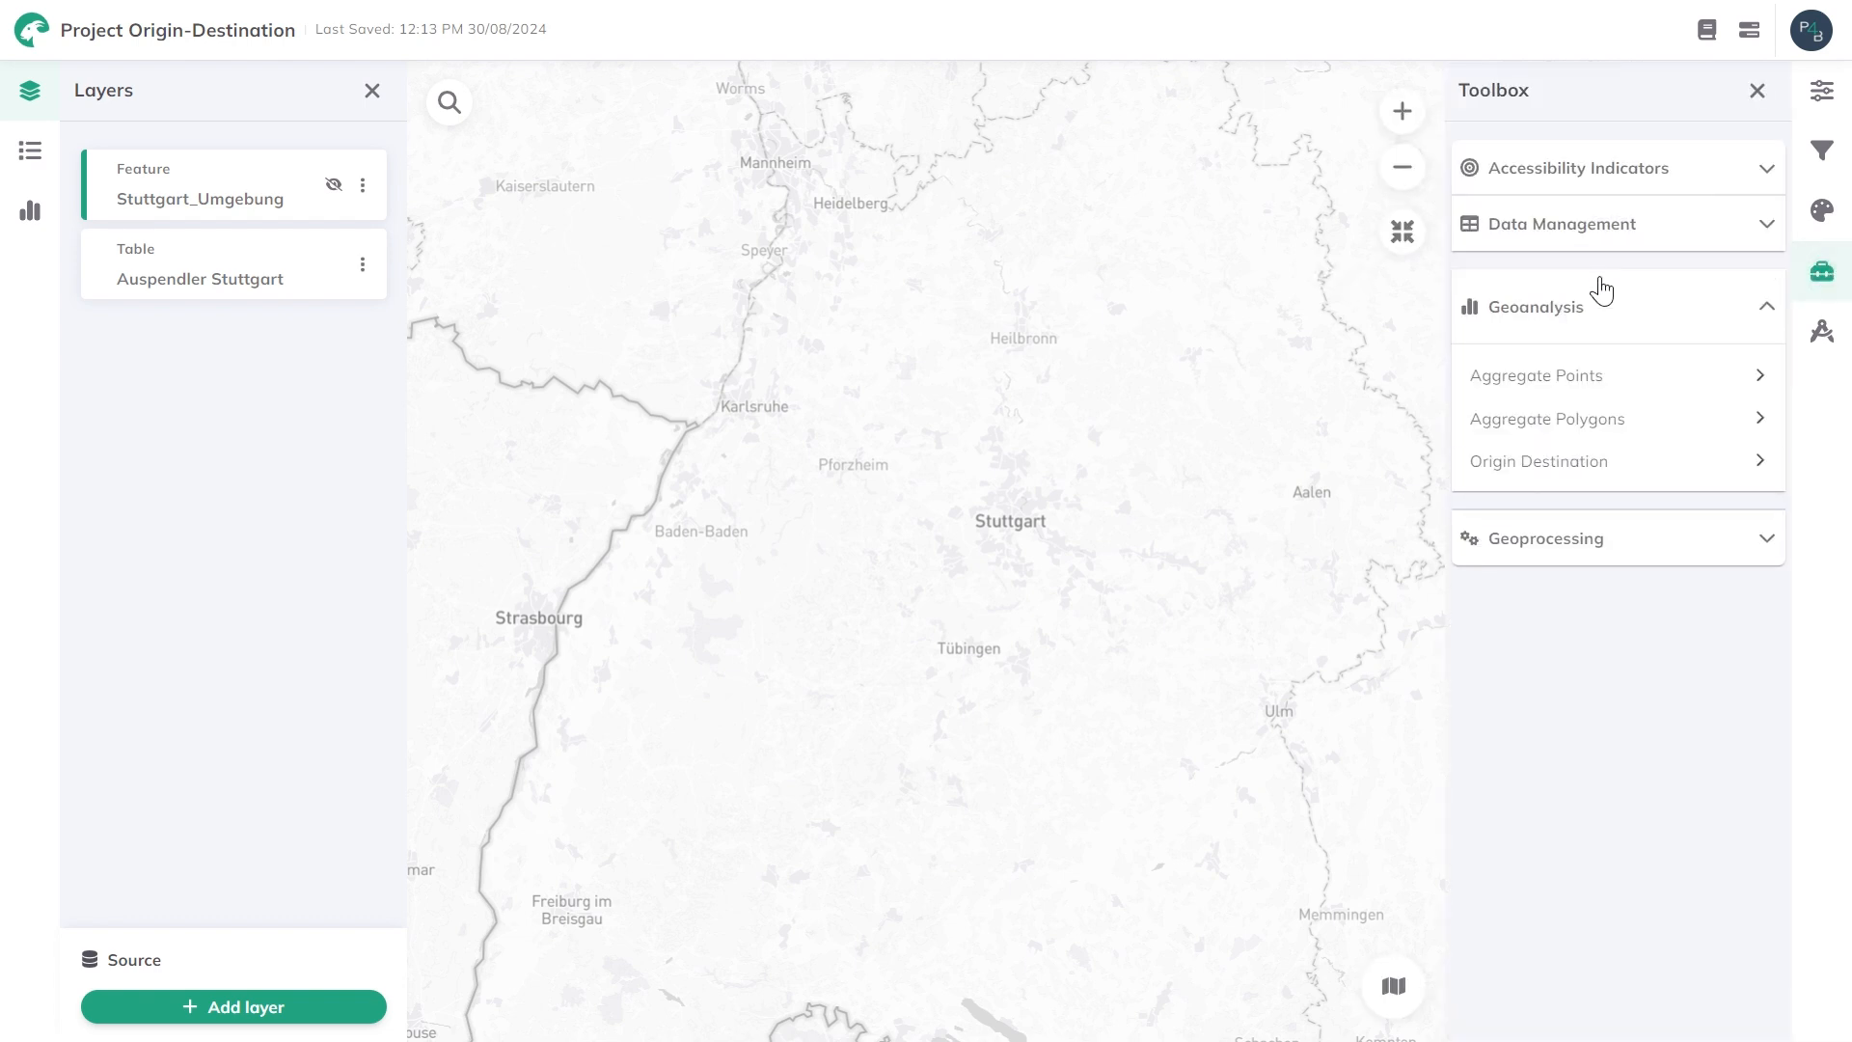
left_click(1540, 463)
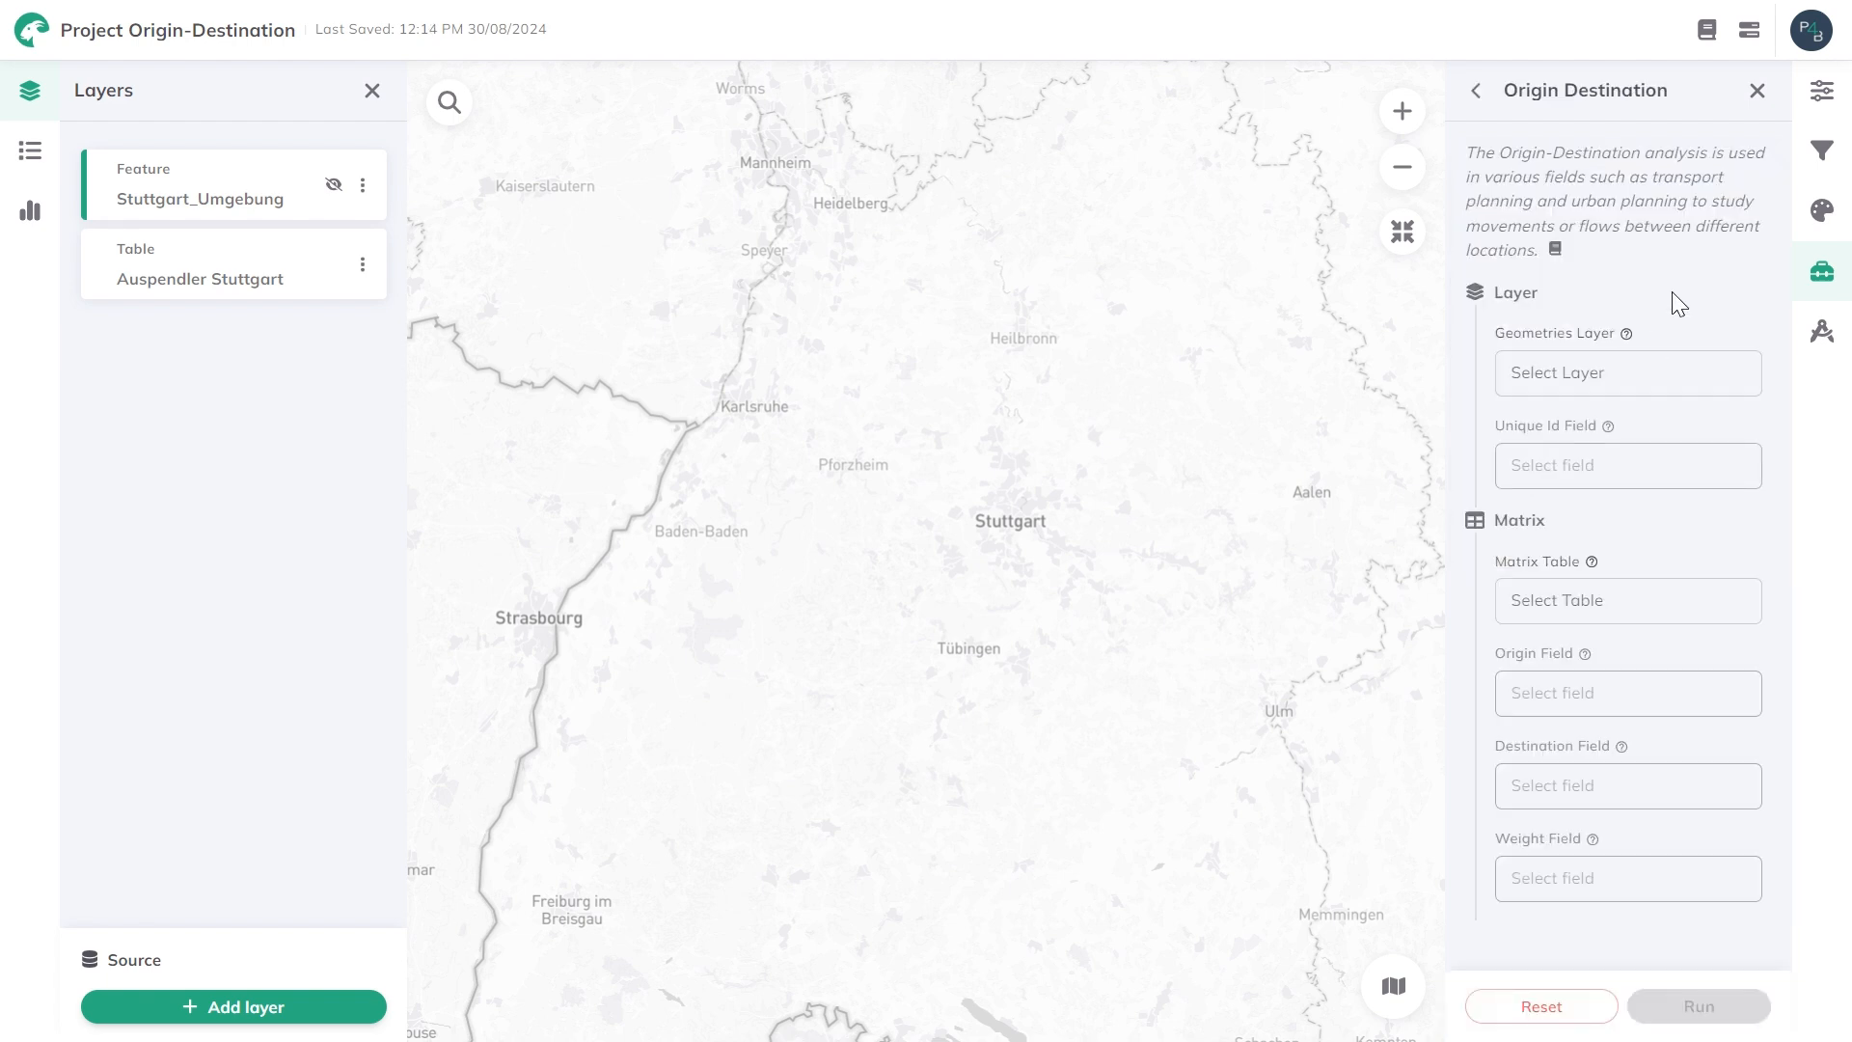
left_click(1575, 381)
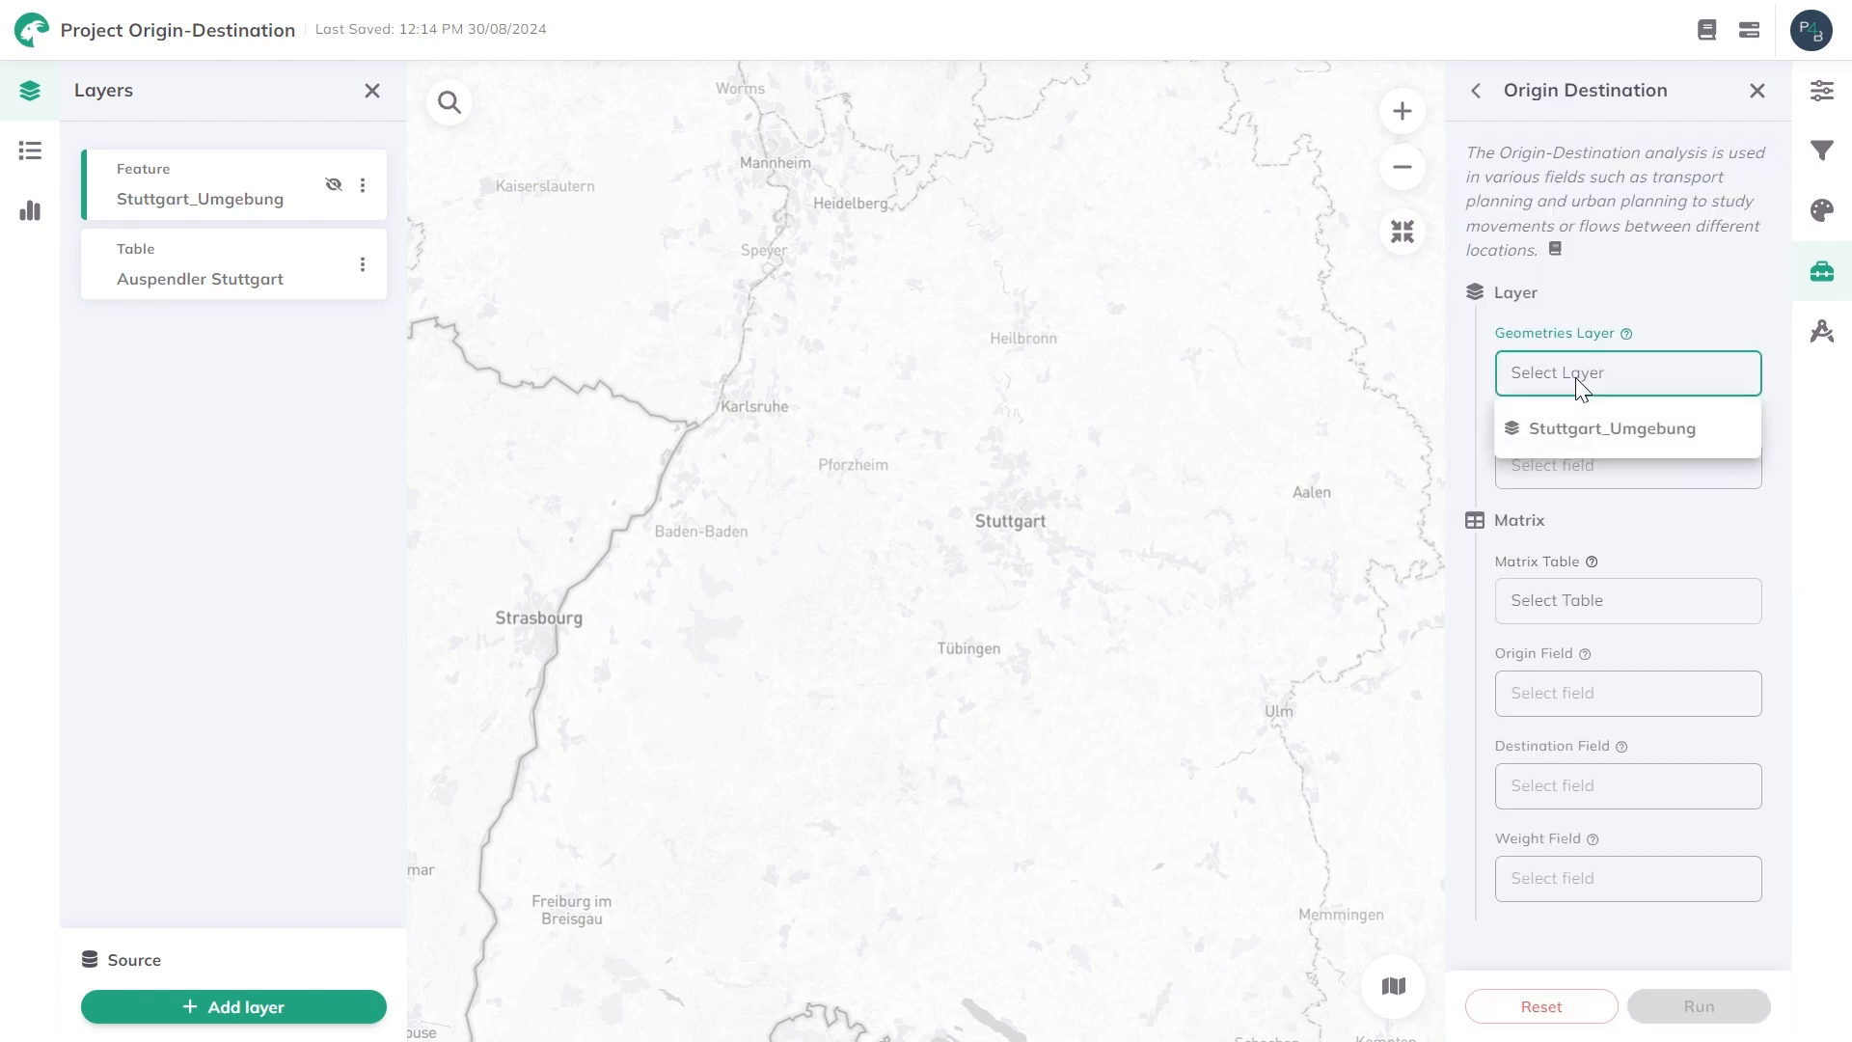
left_click(1568, 431)
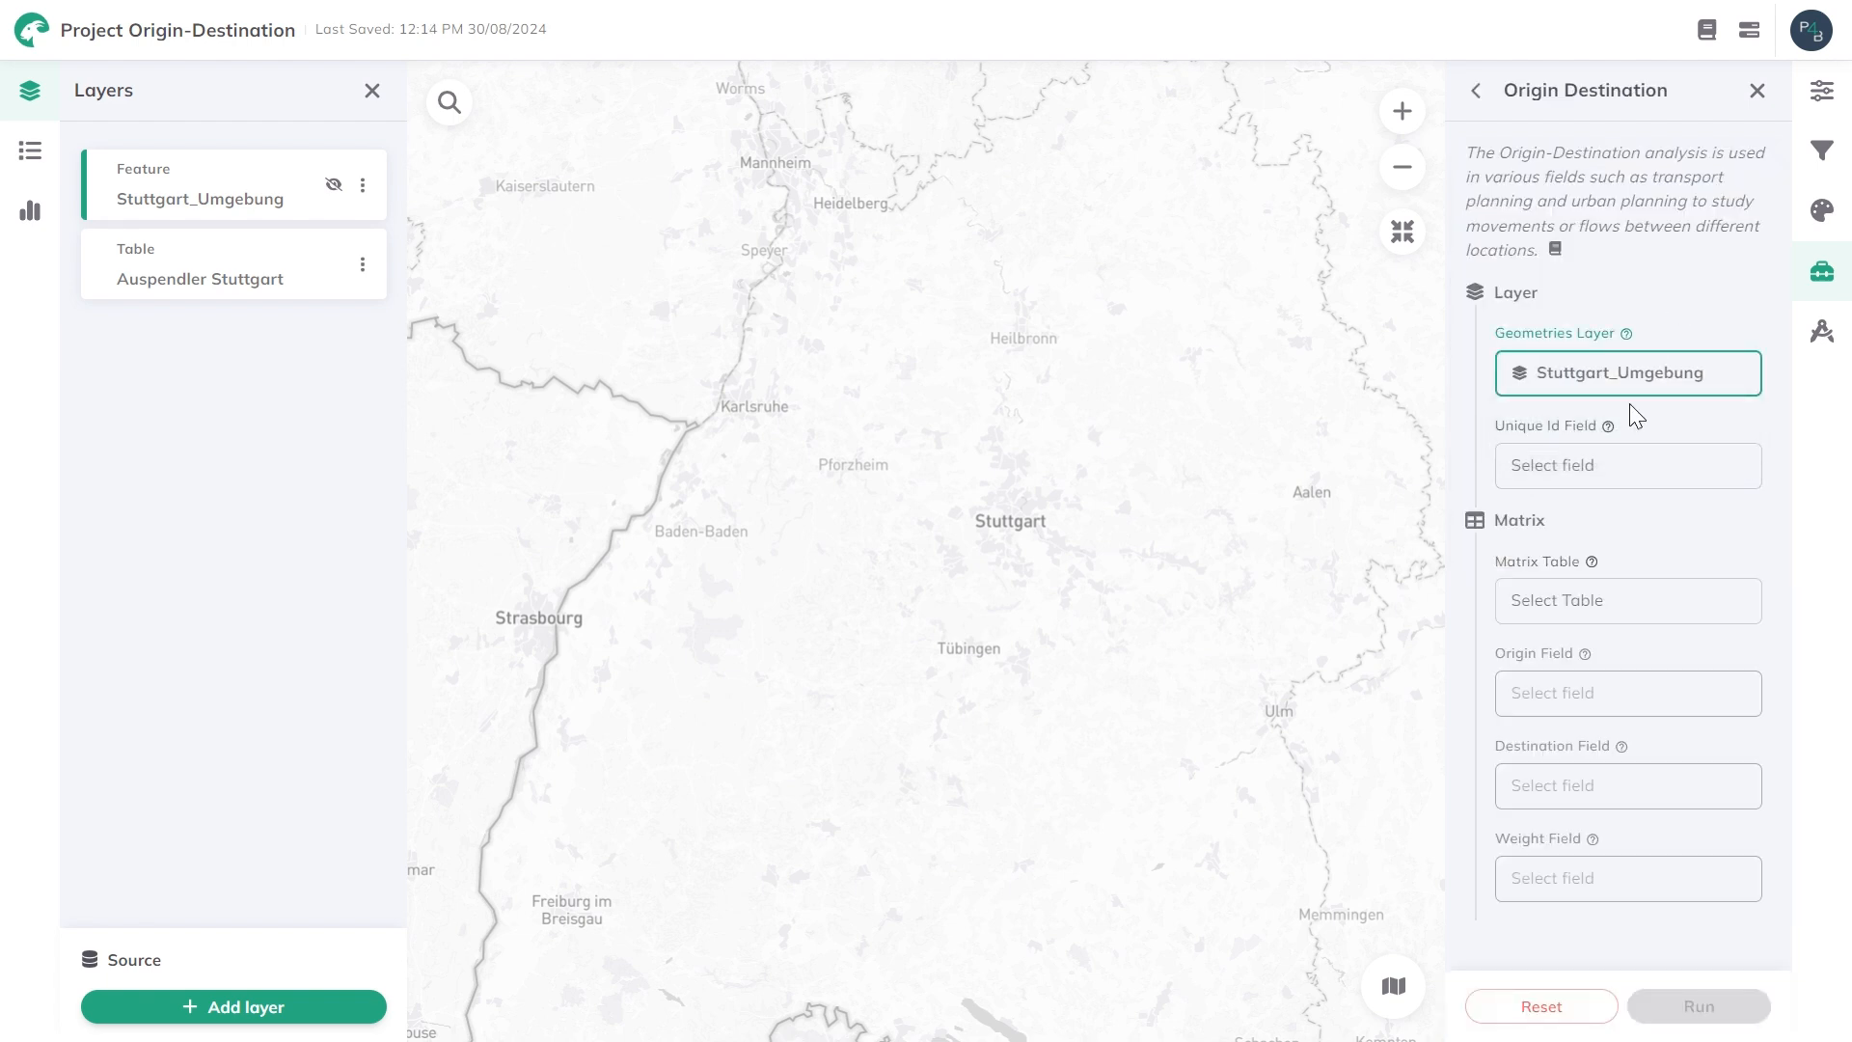
left_click(1558, 463)
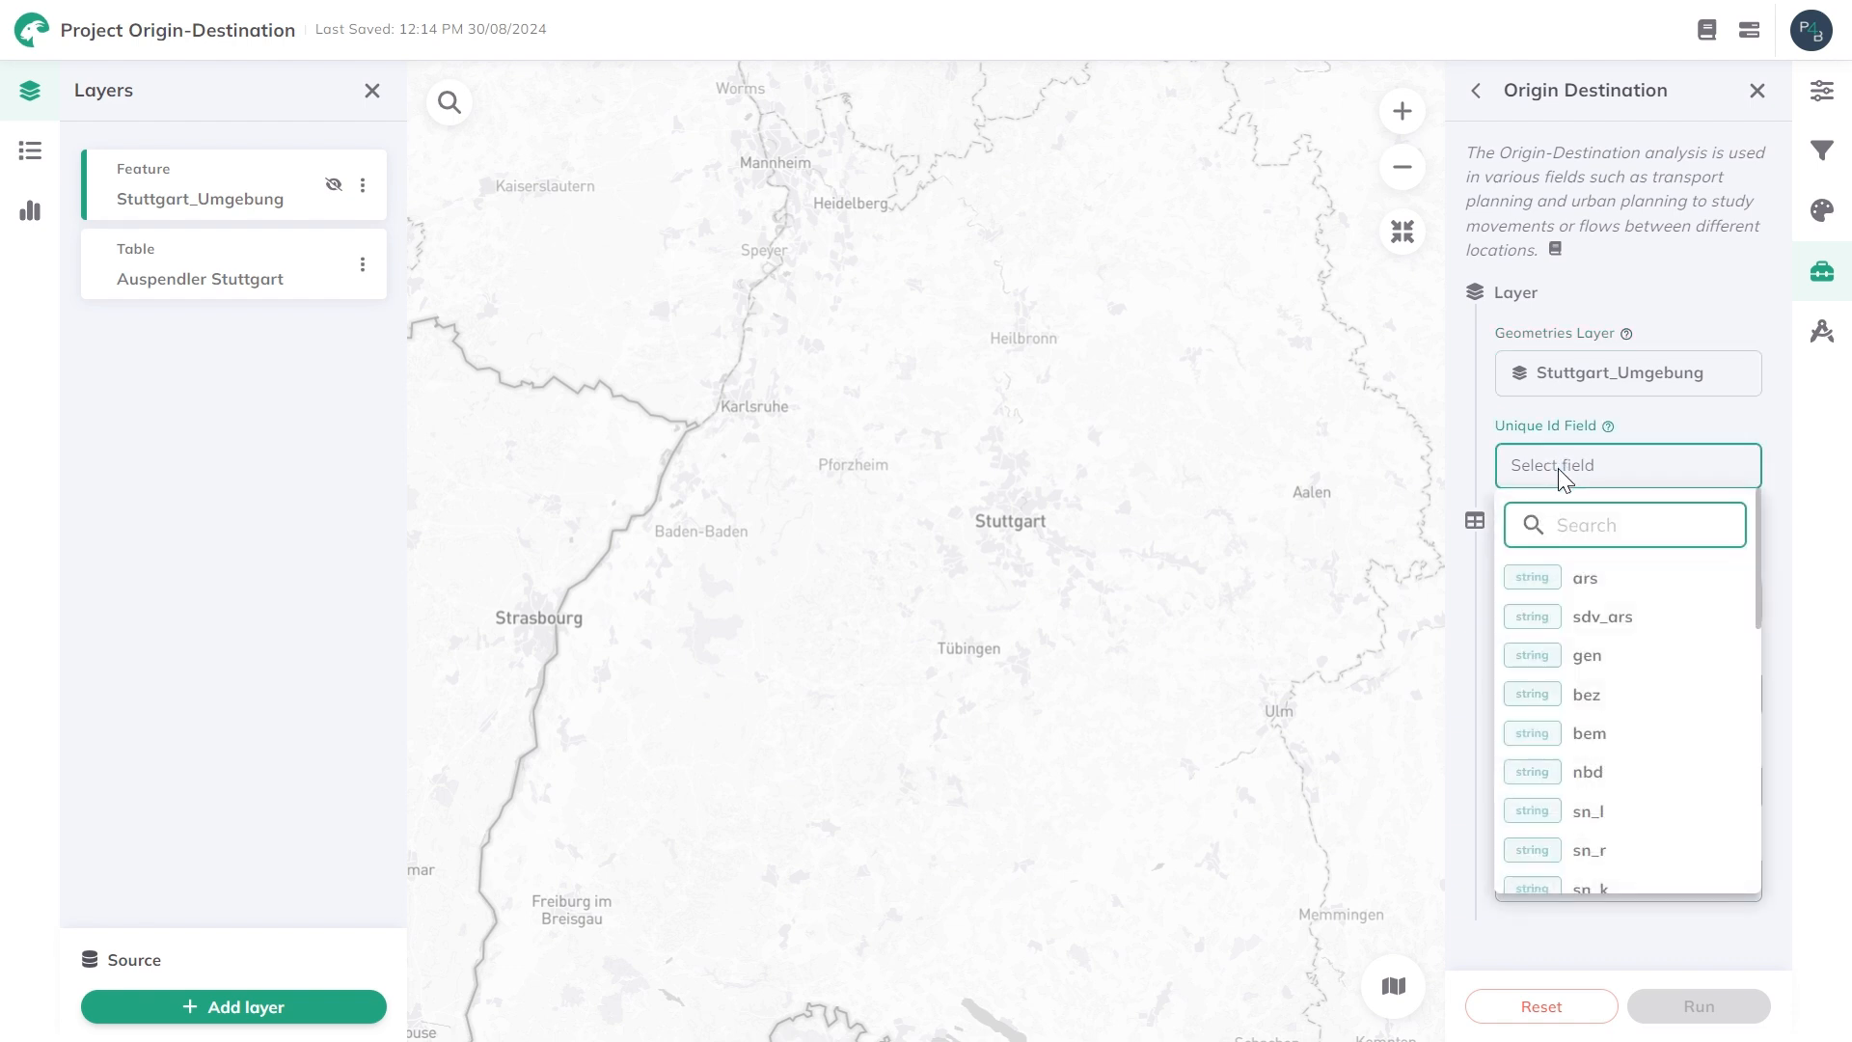
scroll(1626, 598, "down", 2)
scroll(1629, 609, "down", 3)
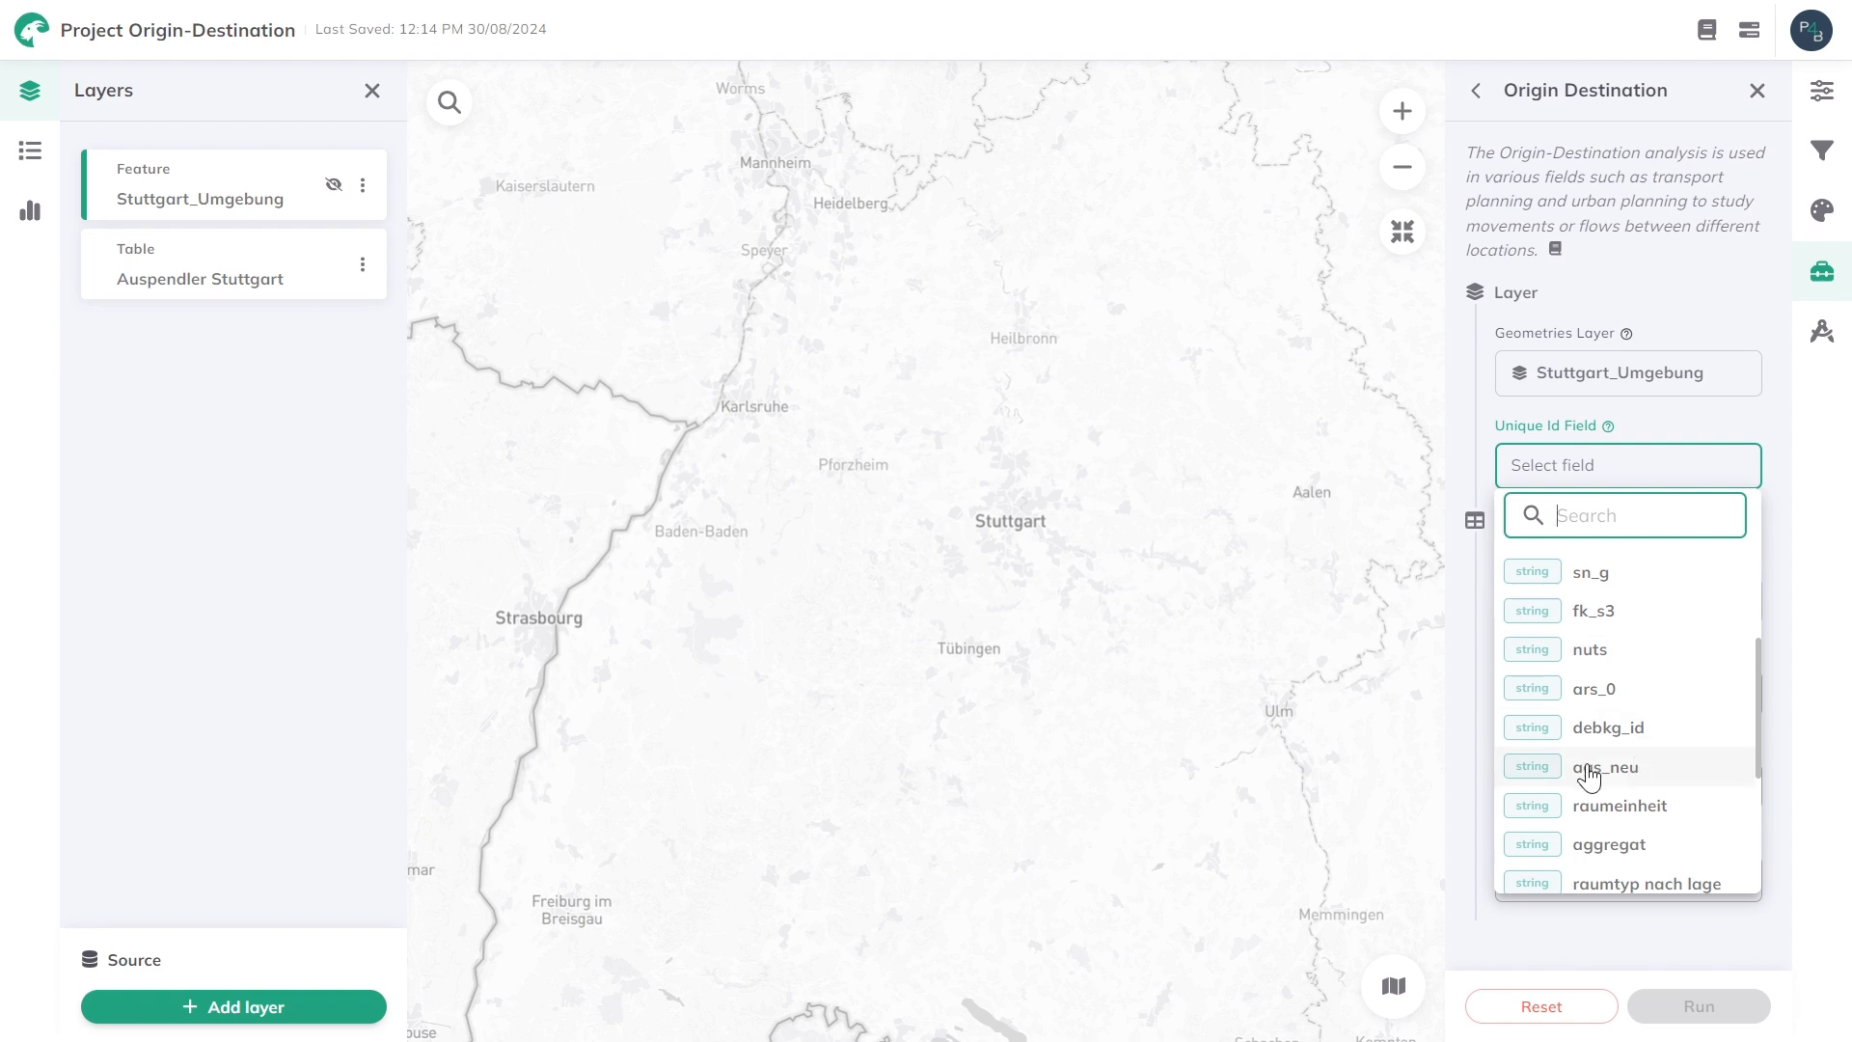
left_click(1588, 768)
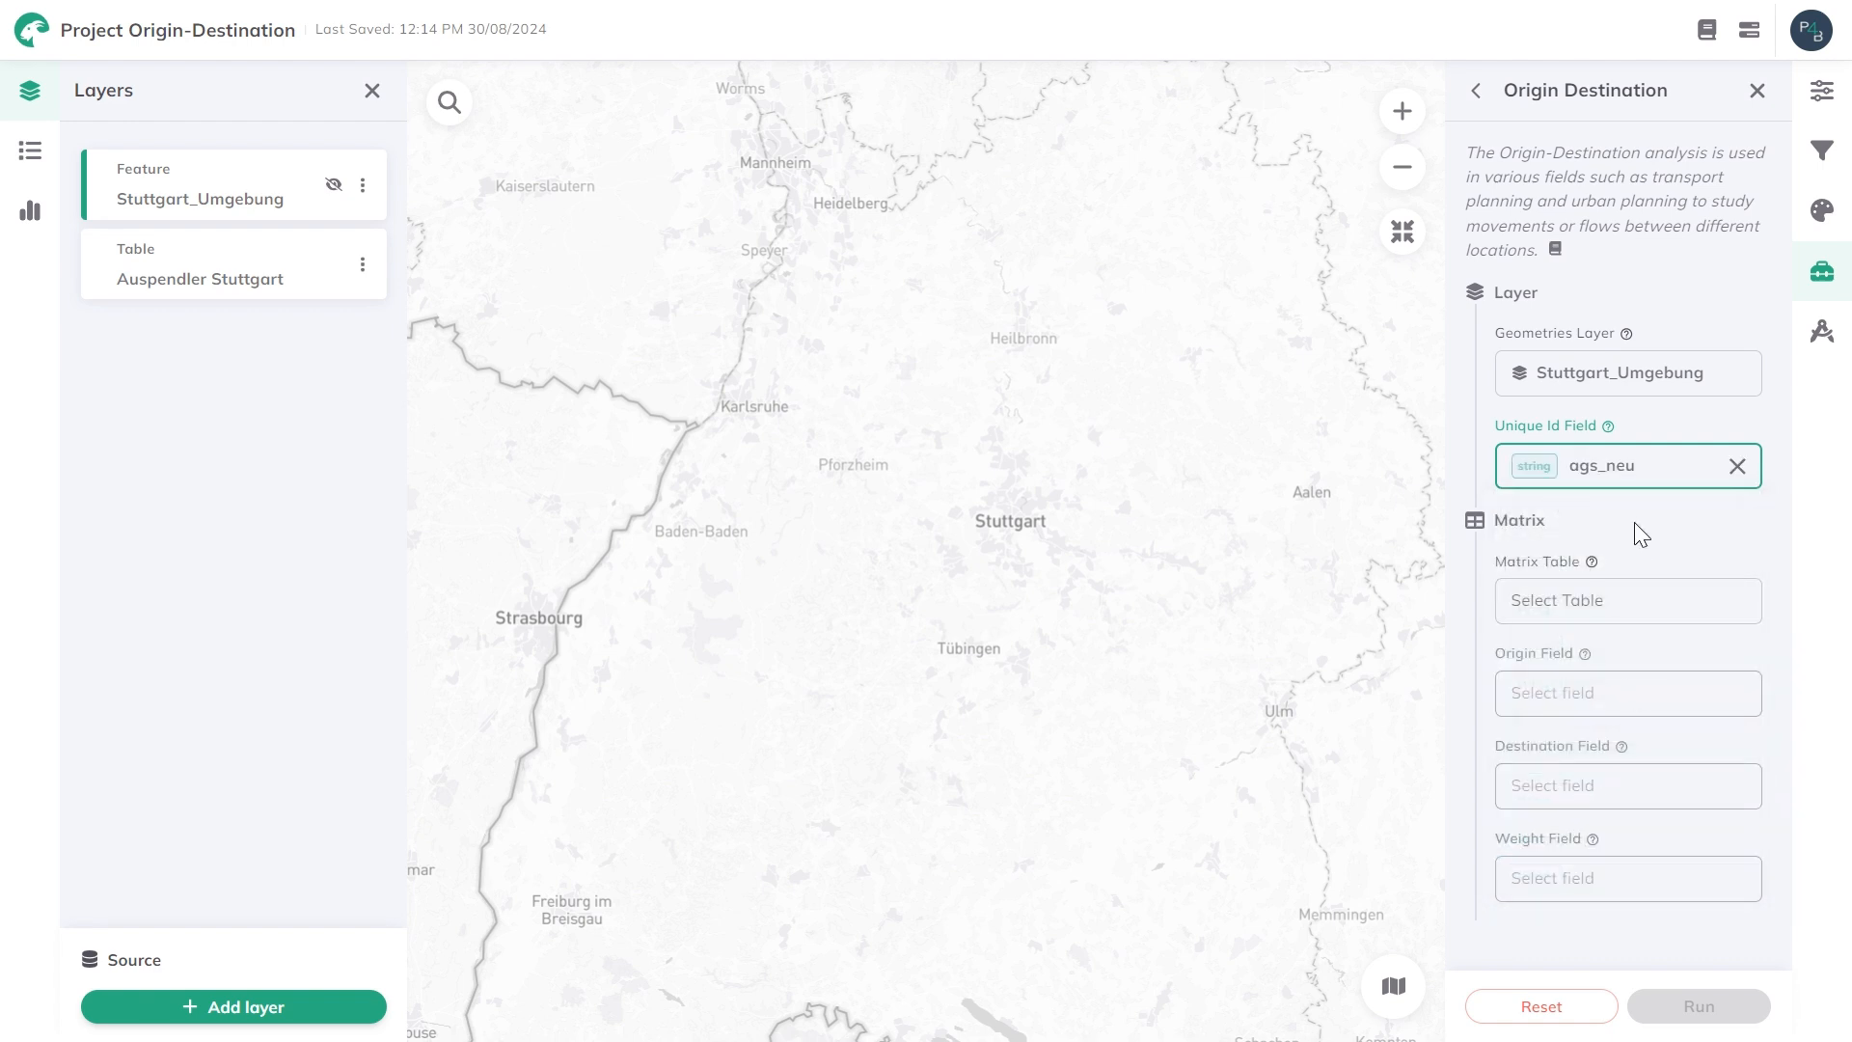
Set the matrix table to Auspendler Stuttgart, with ags_wohnort as origin field and ags_arbeitsort as destination field.
left_click(1546, 595)
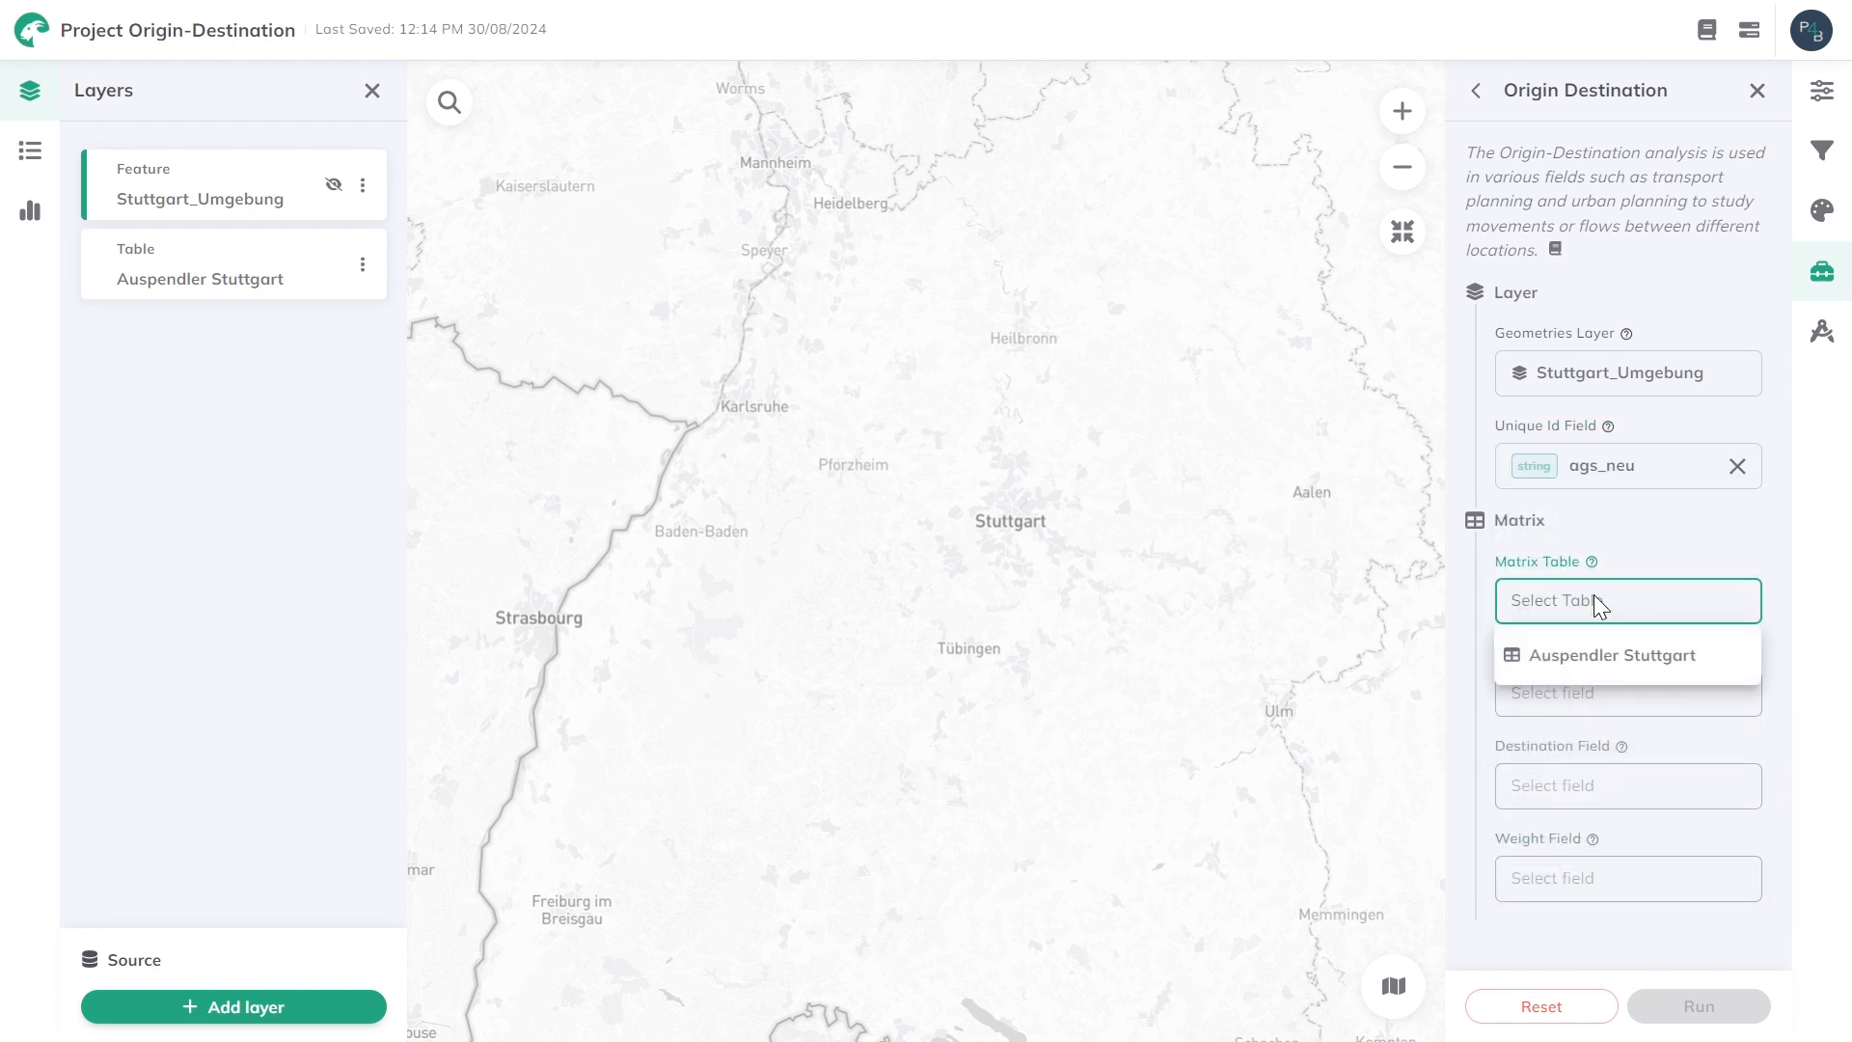
left_click(1629, 676)
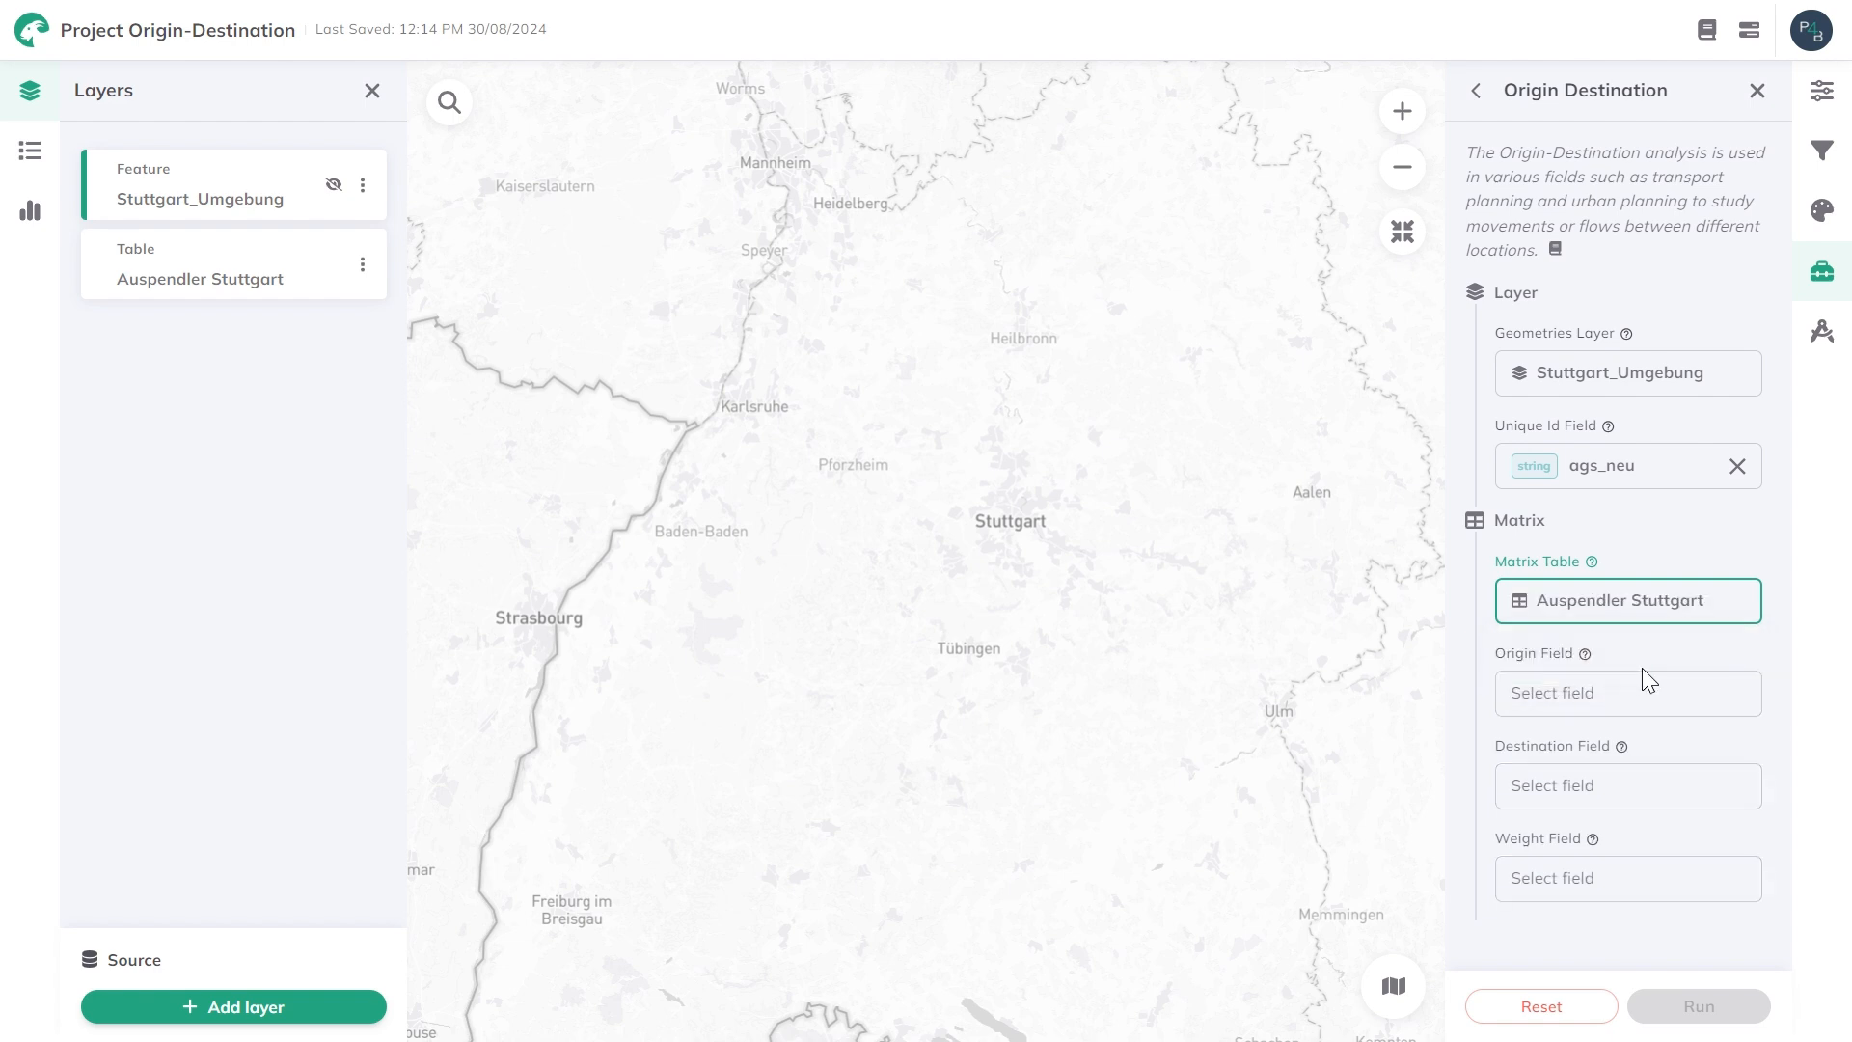
left_click(1543, 694)
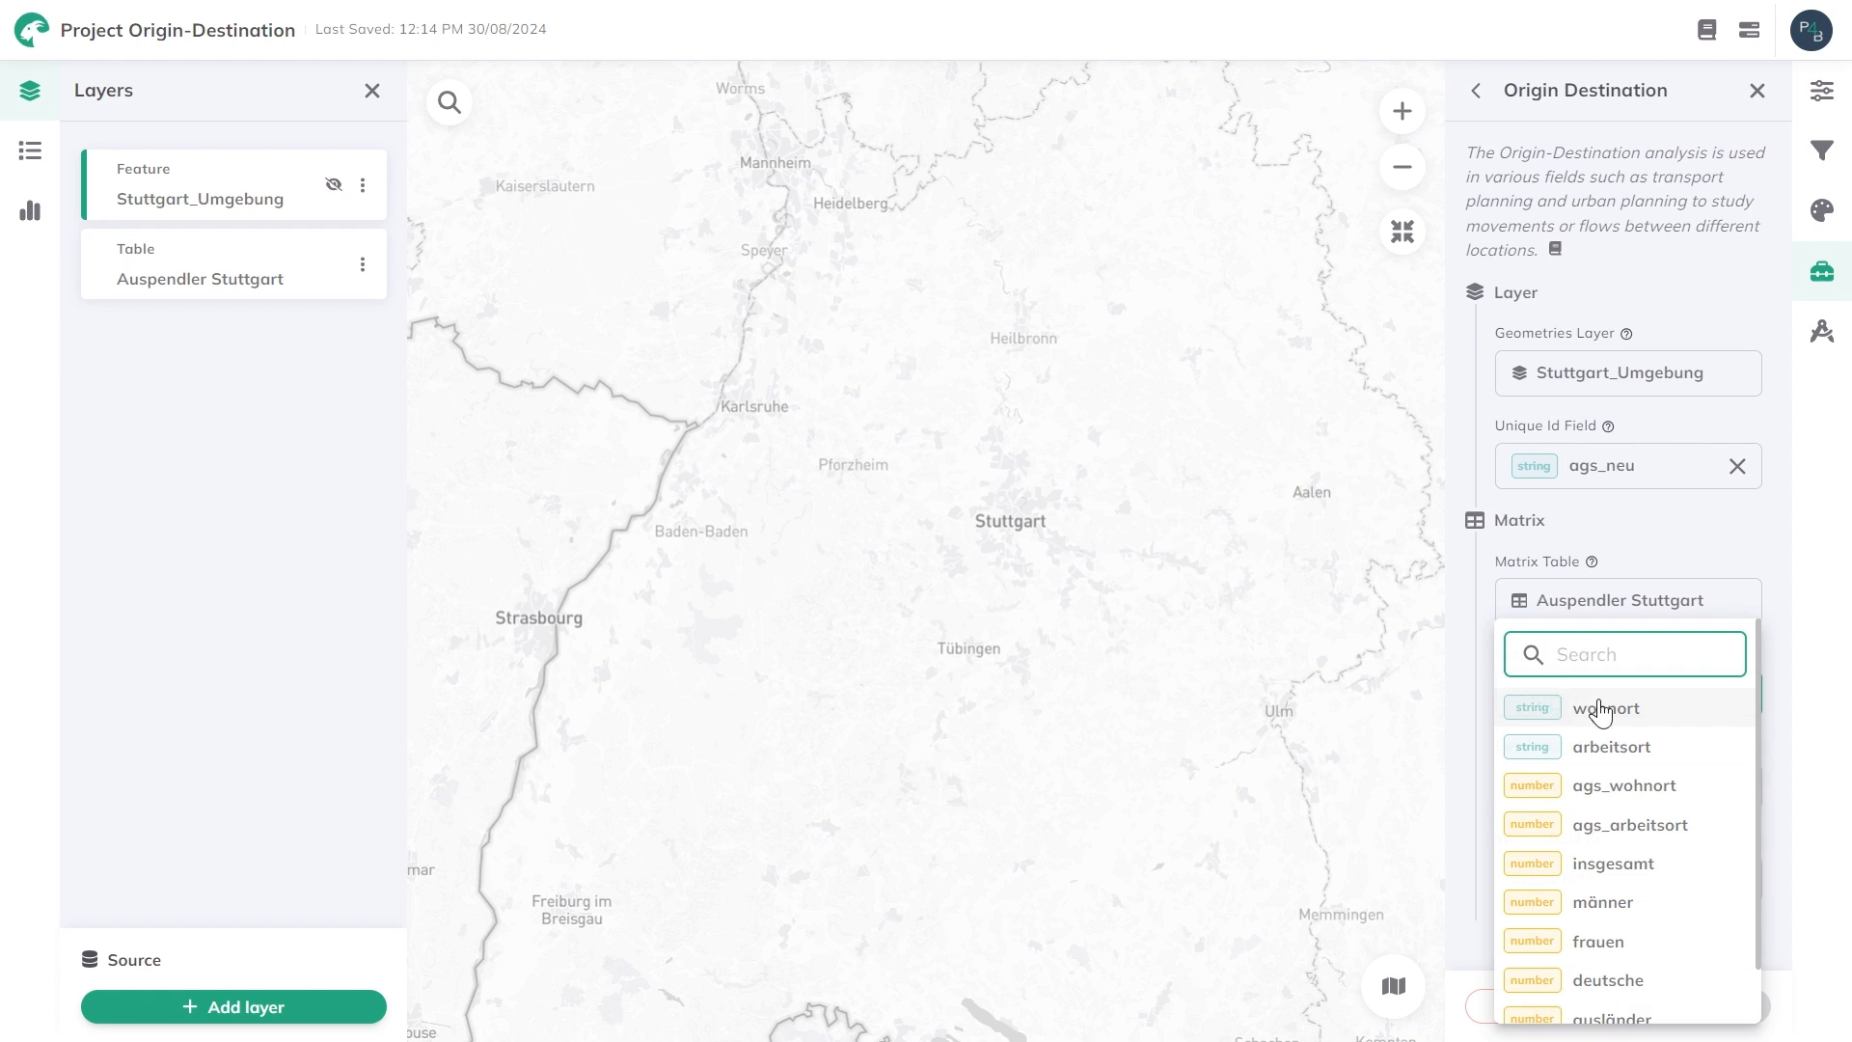
left_click(1666, 800)
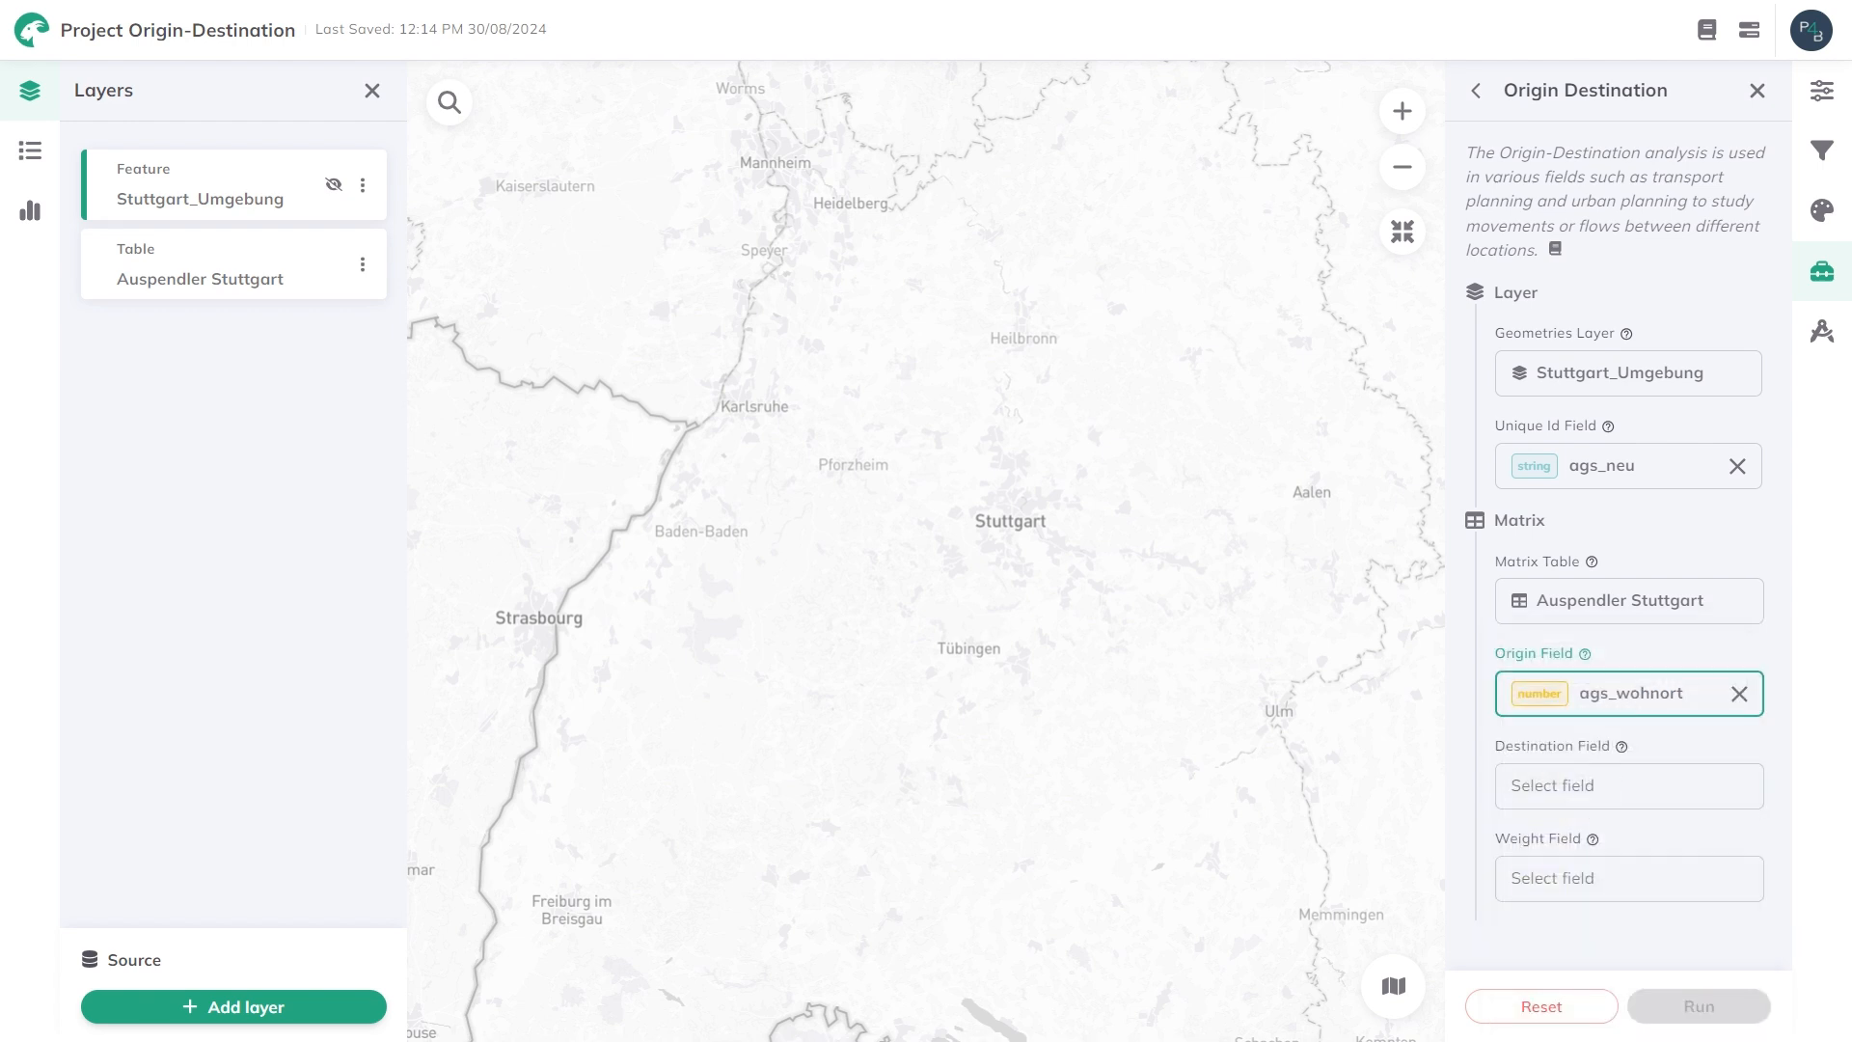
left_click(1567, 786)
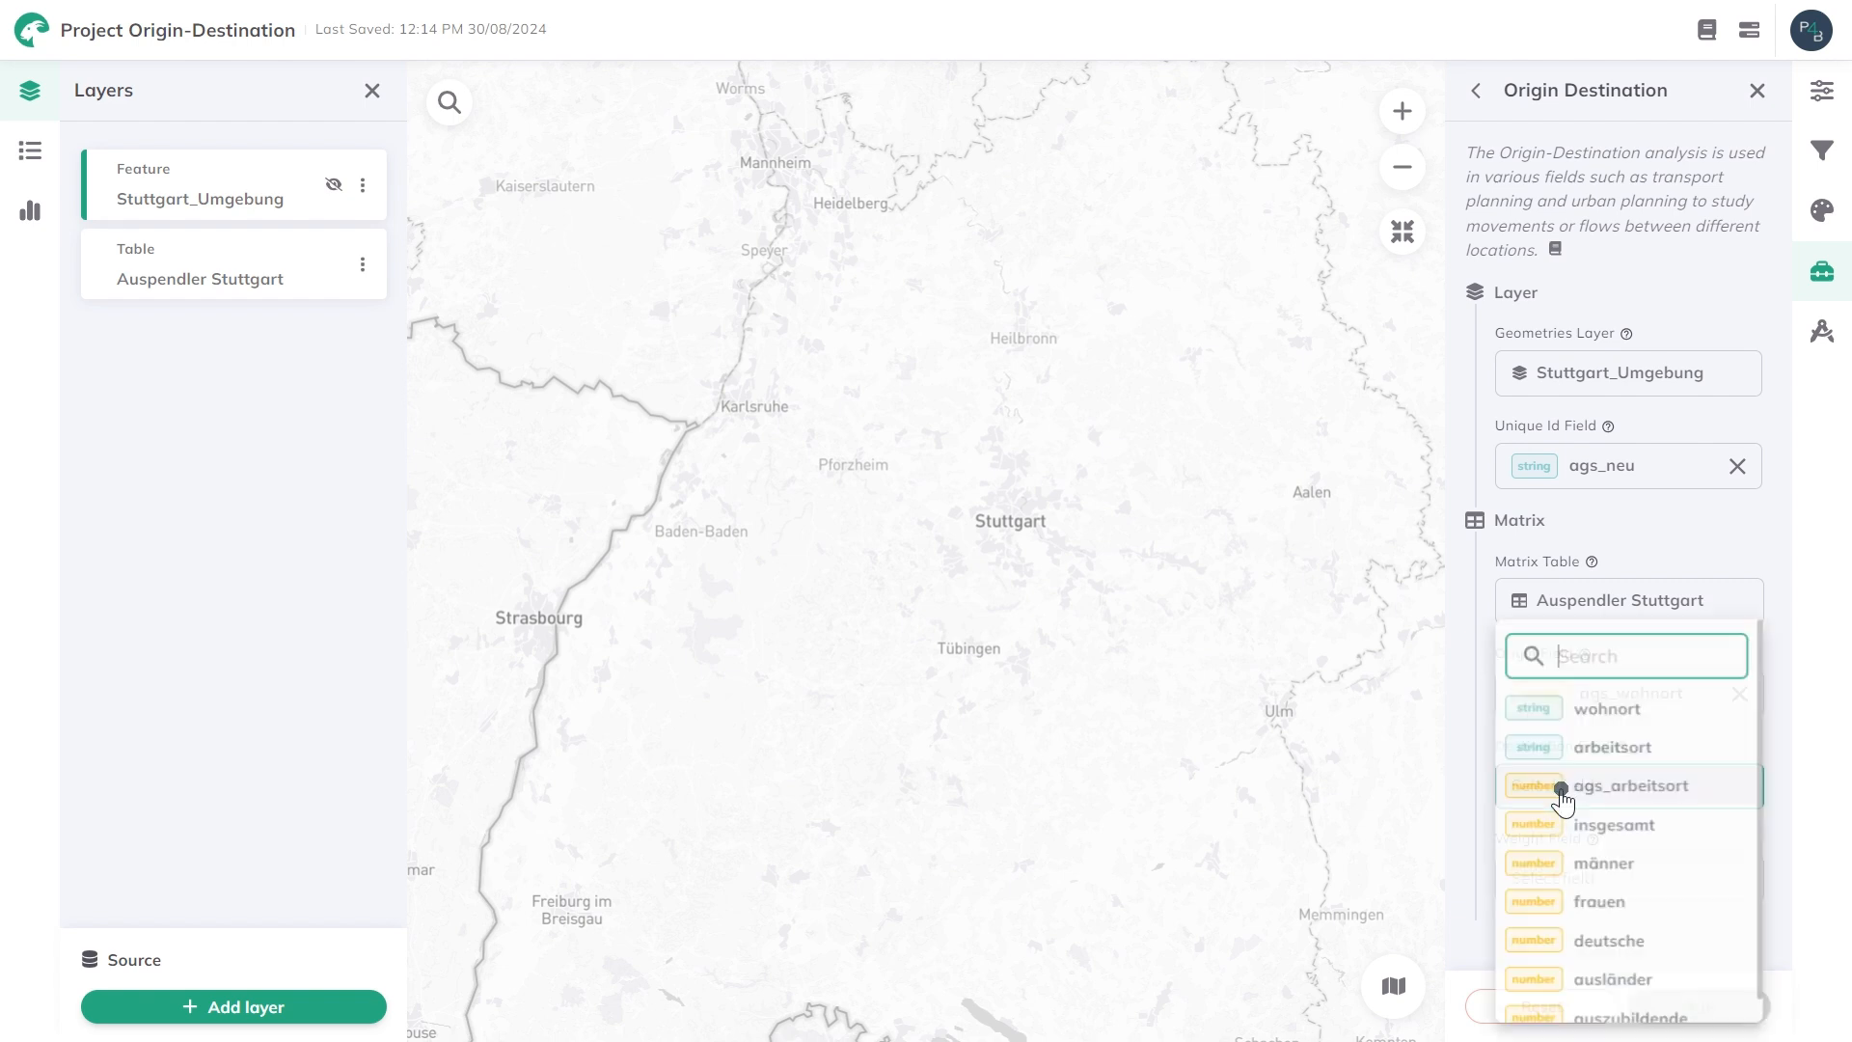
left_click(1696, 784)
Set the weight field to insgesamt and run the Origin Destination analysis.
left_click(1550, 874)
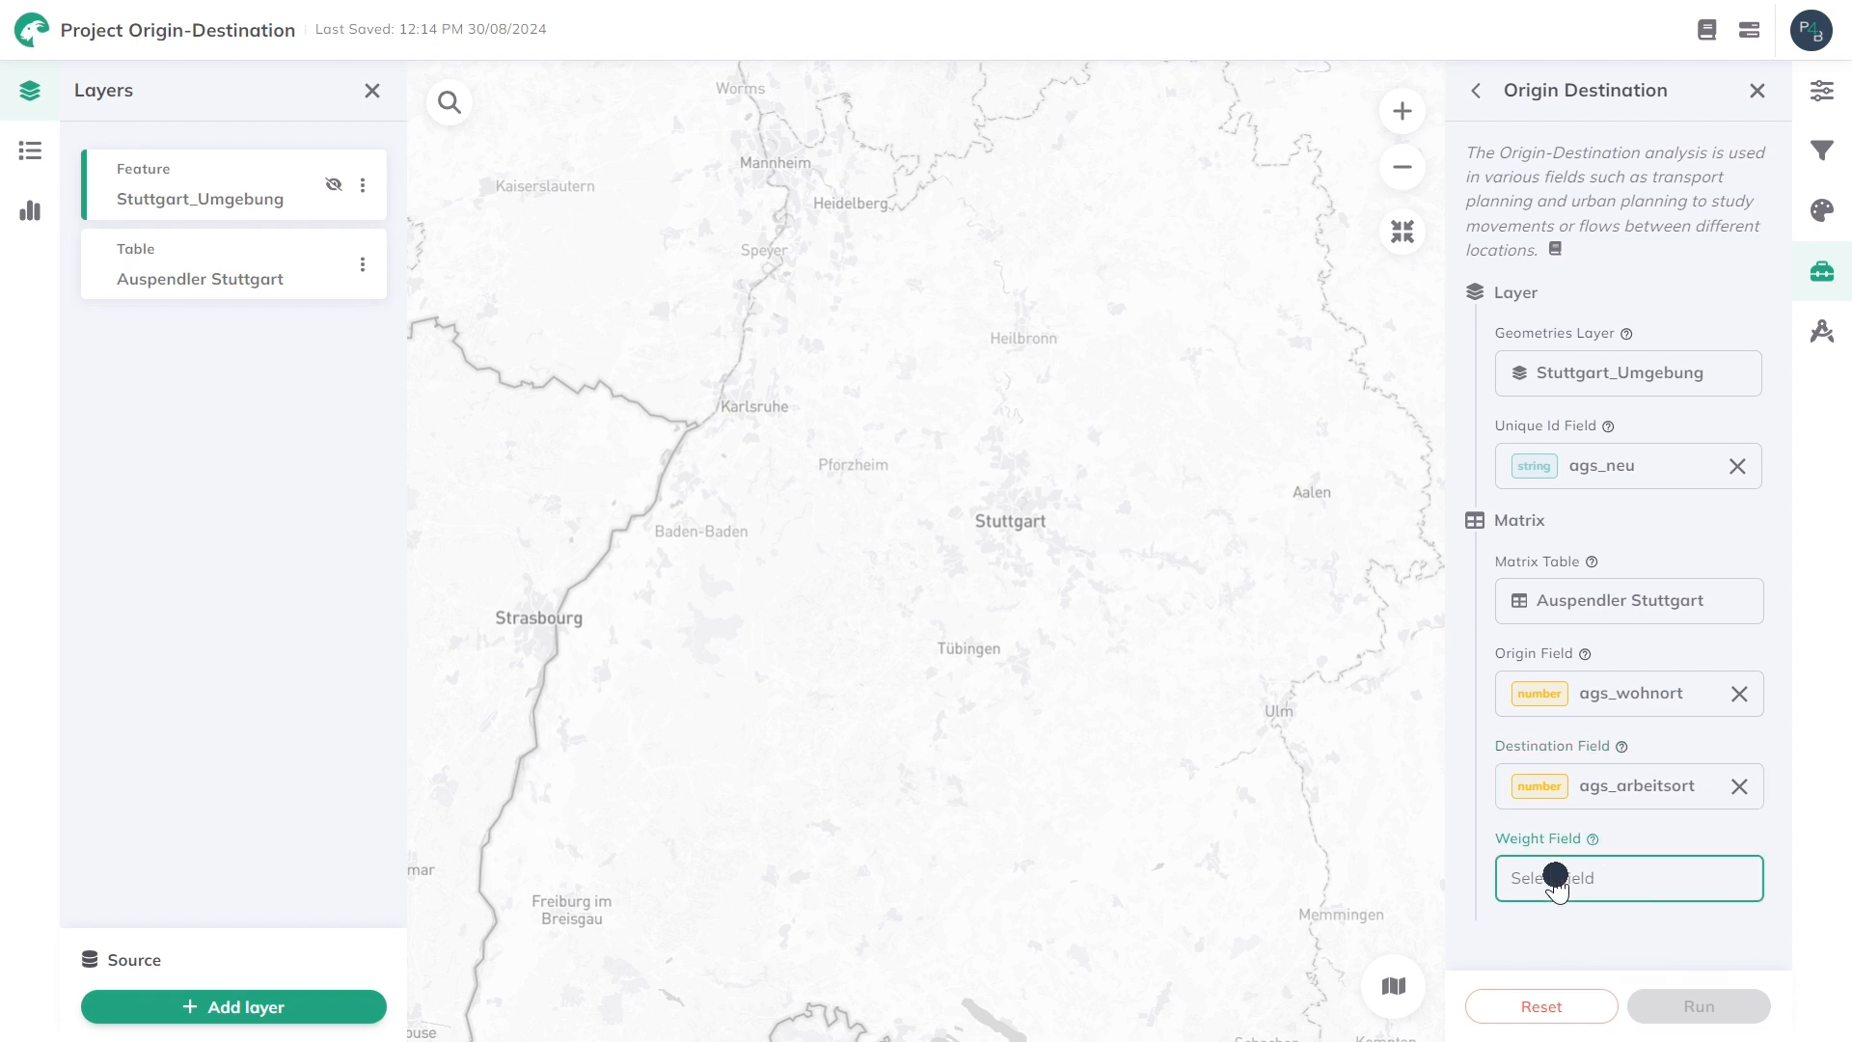
left_click(1596, 808)
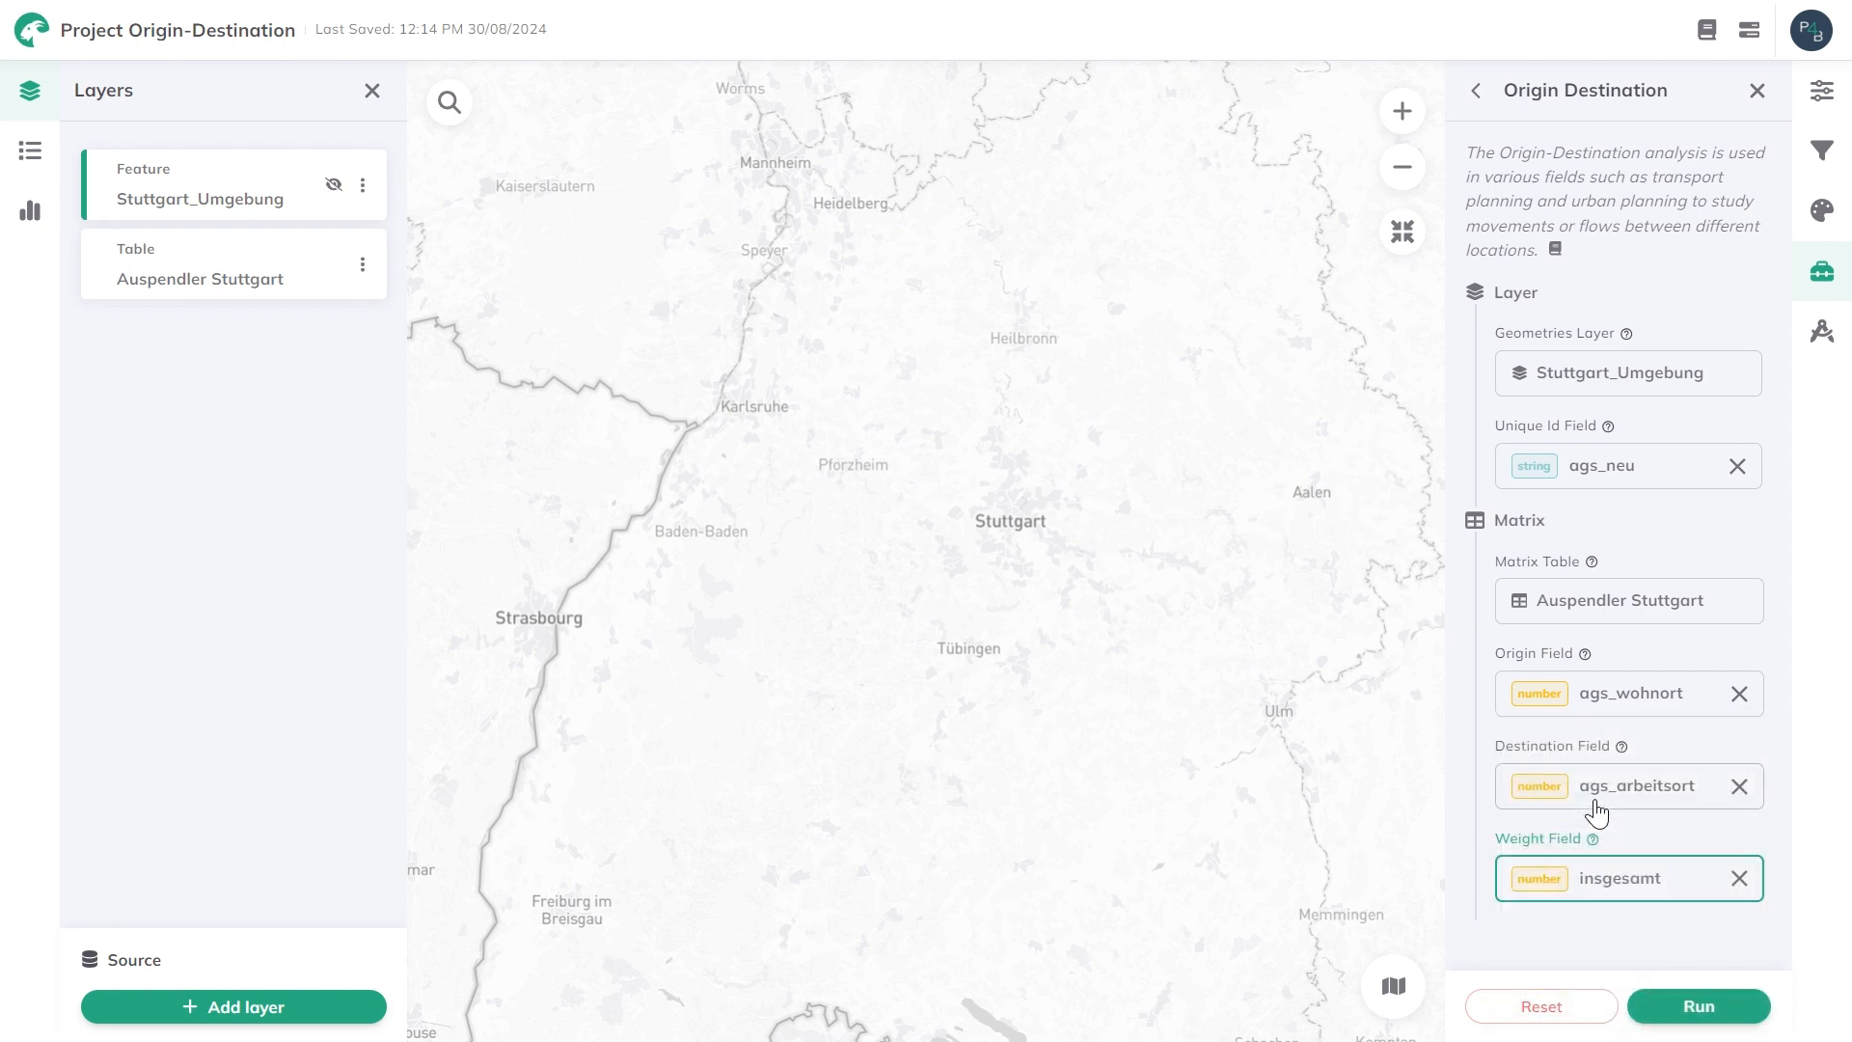
left_click(1695, 1008)
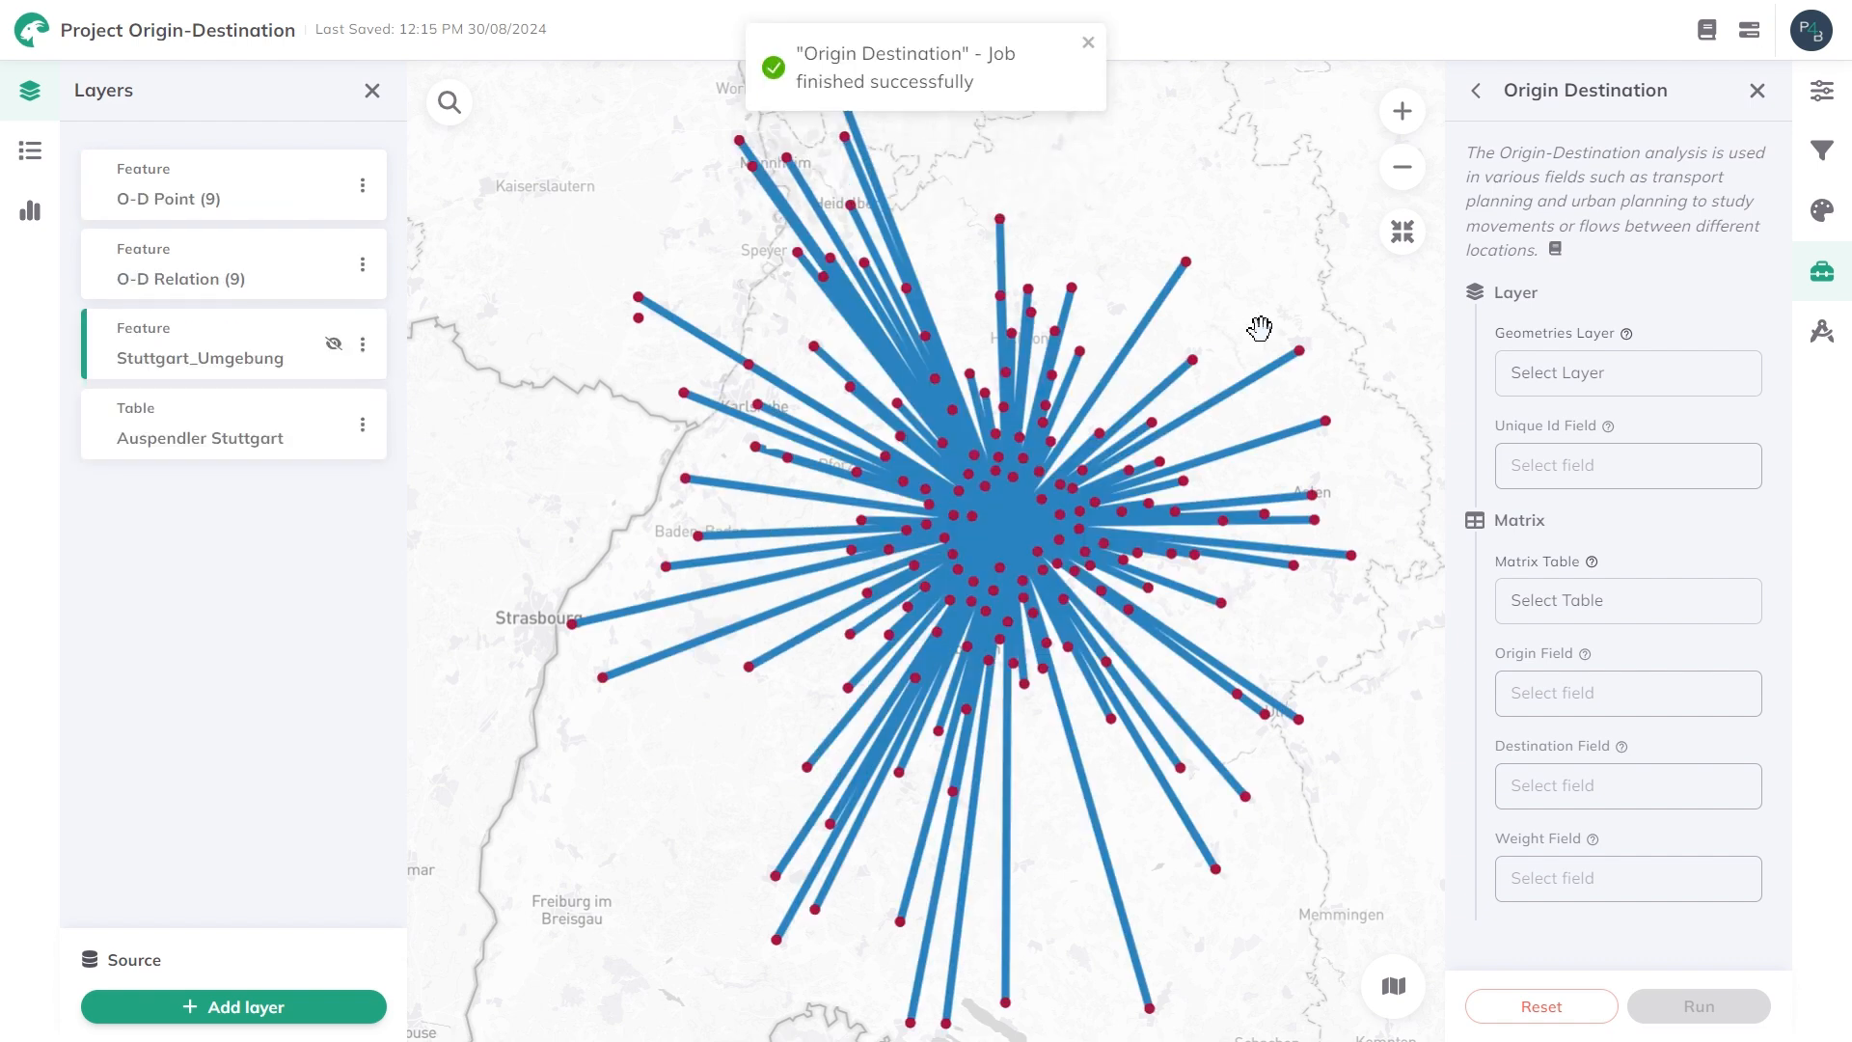
Color the O-D Relation layer's lines based on the weight field.
left_click(262, 284)
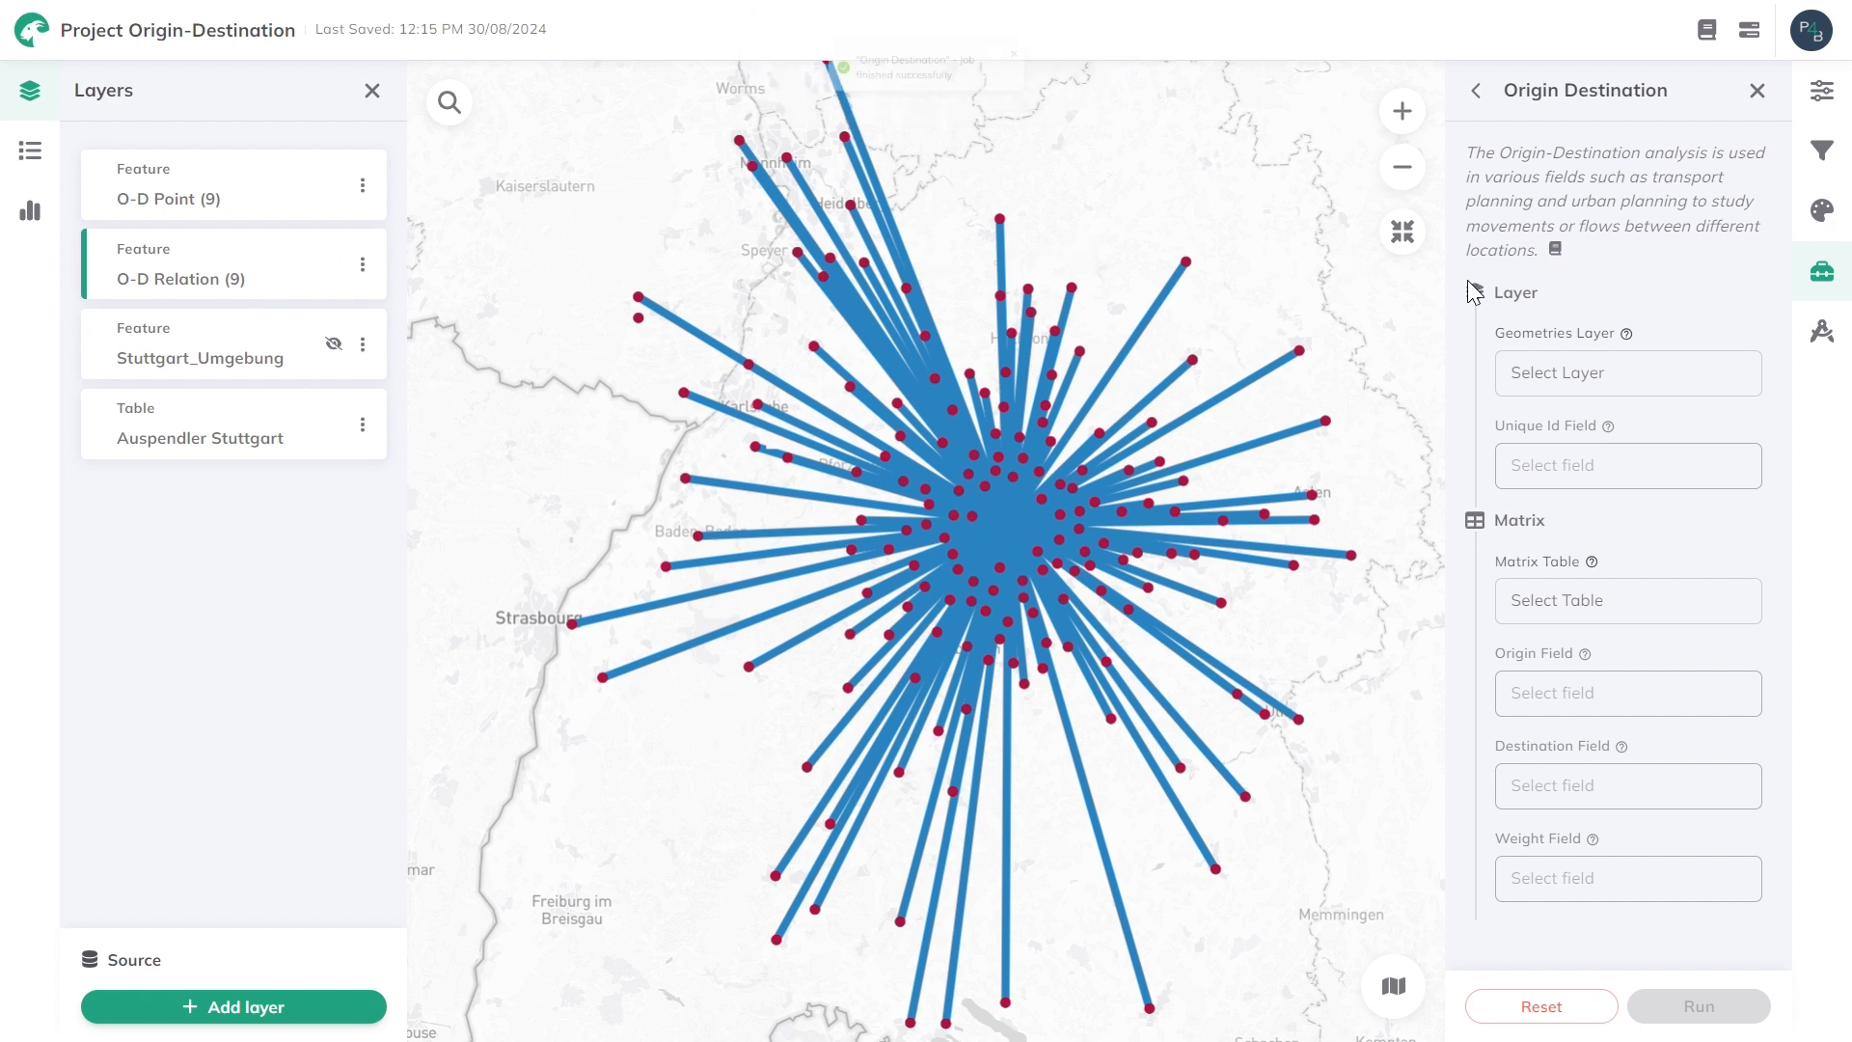
left_click(1821, 210)
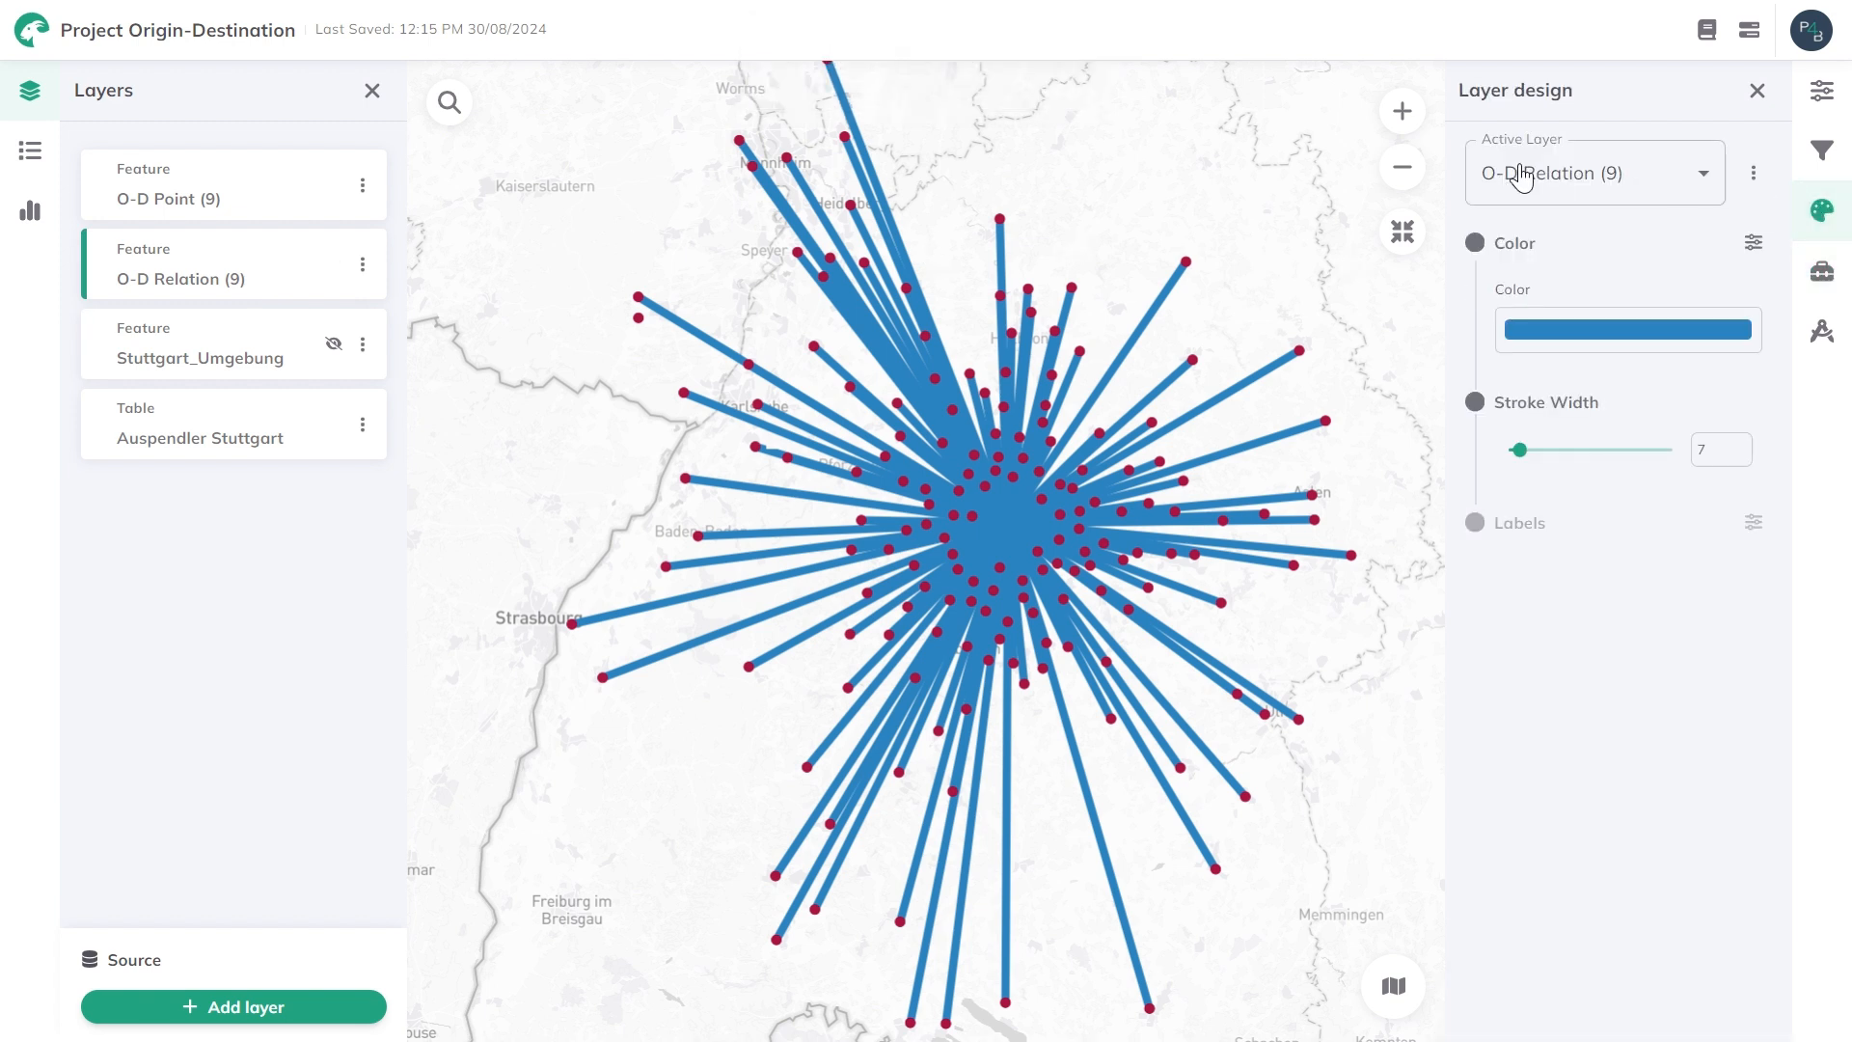
left_click(1753, 242)
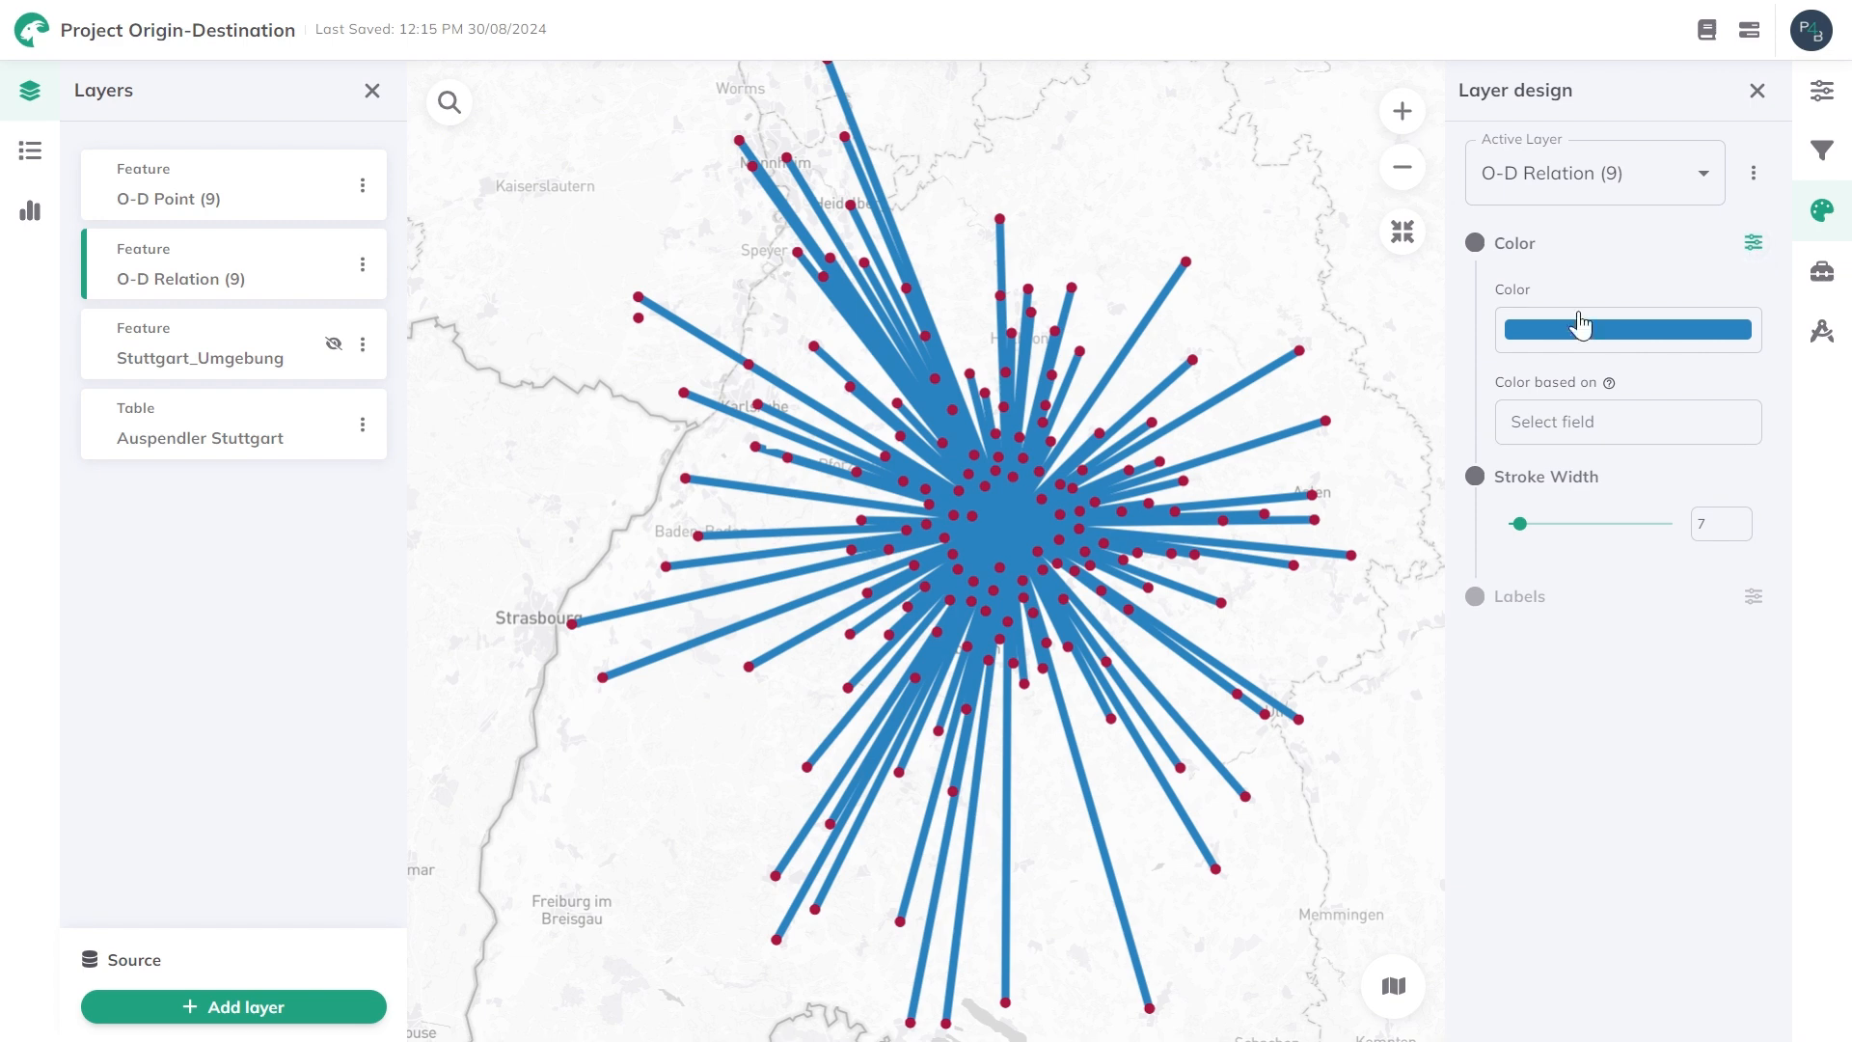
left_click(1546, 421)
left_click(1615, 644)
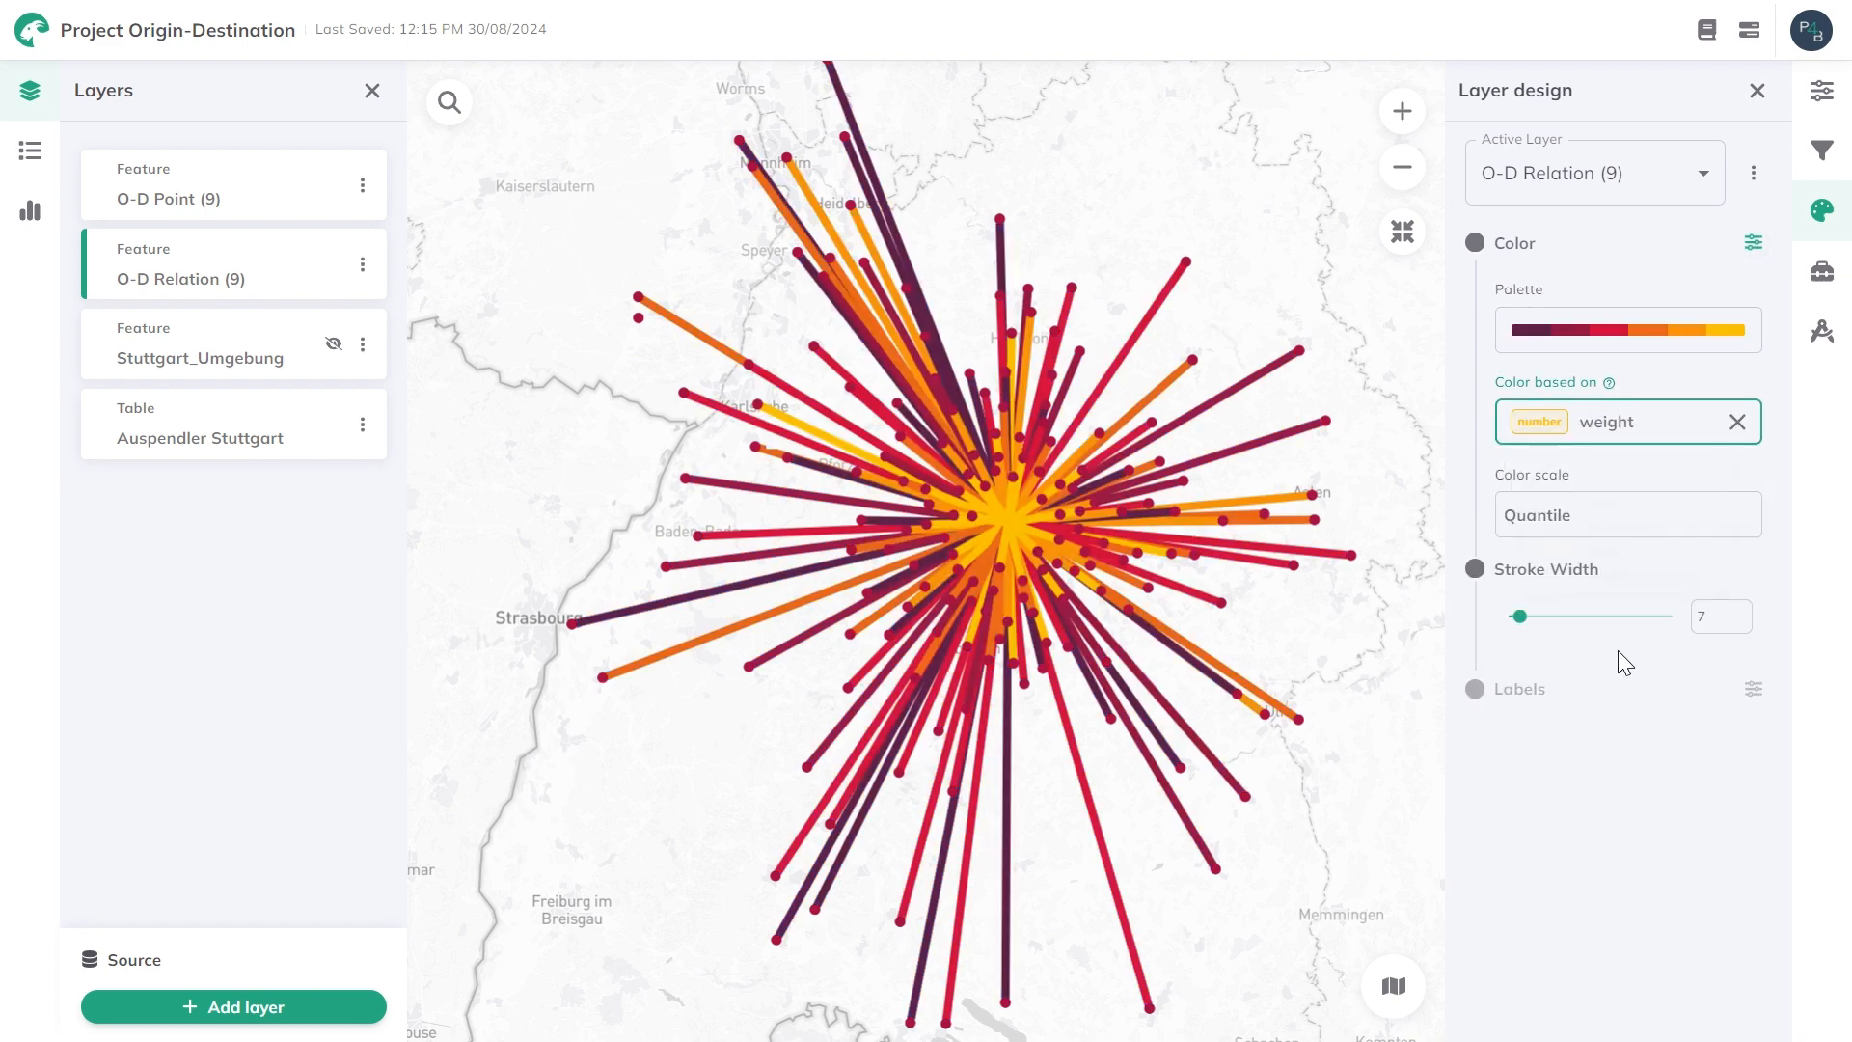
Change the O-D Point layer's fill color to bright green and close the layer design settings.
left_click(207, 188)
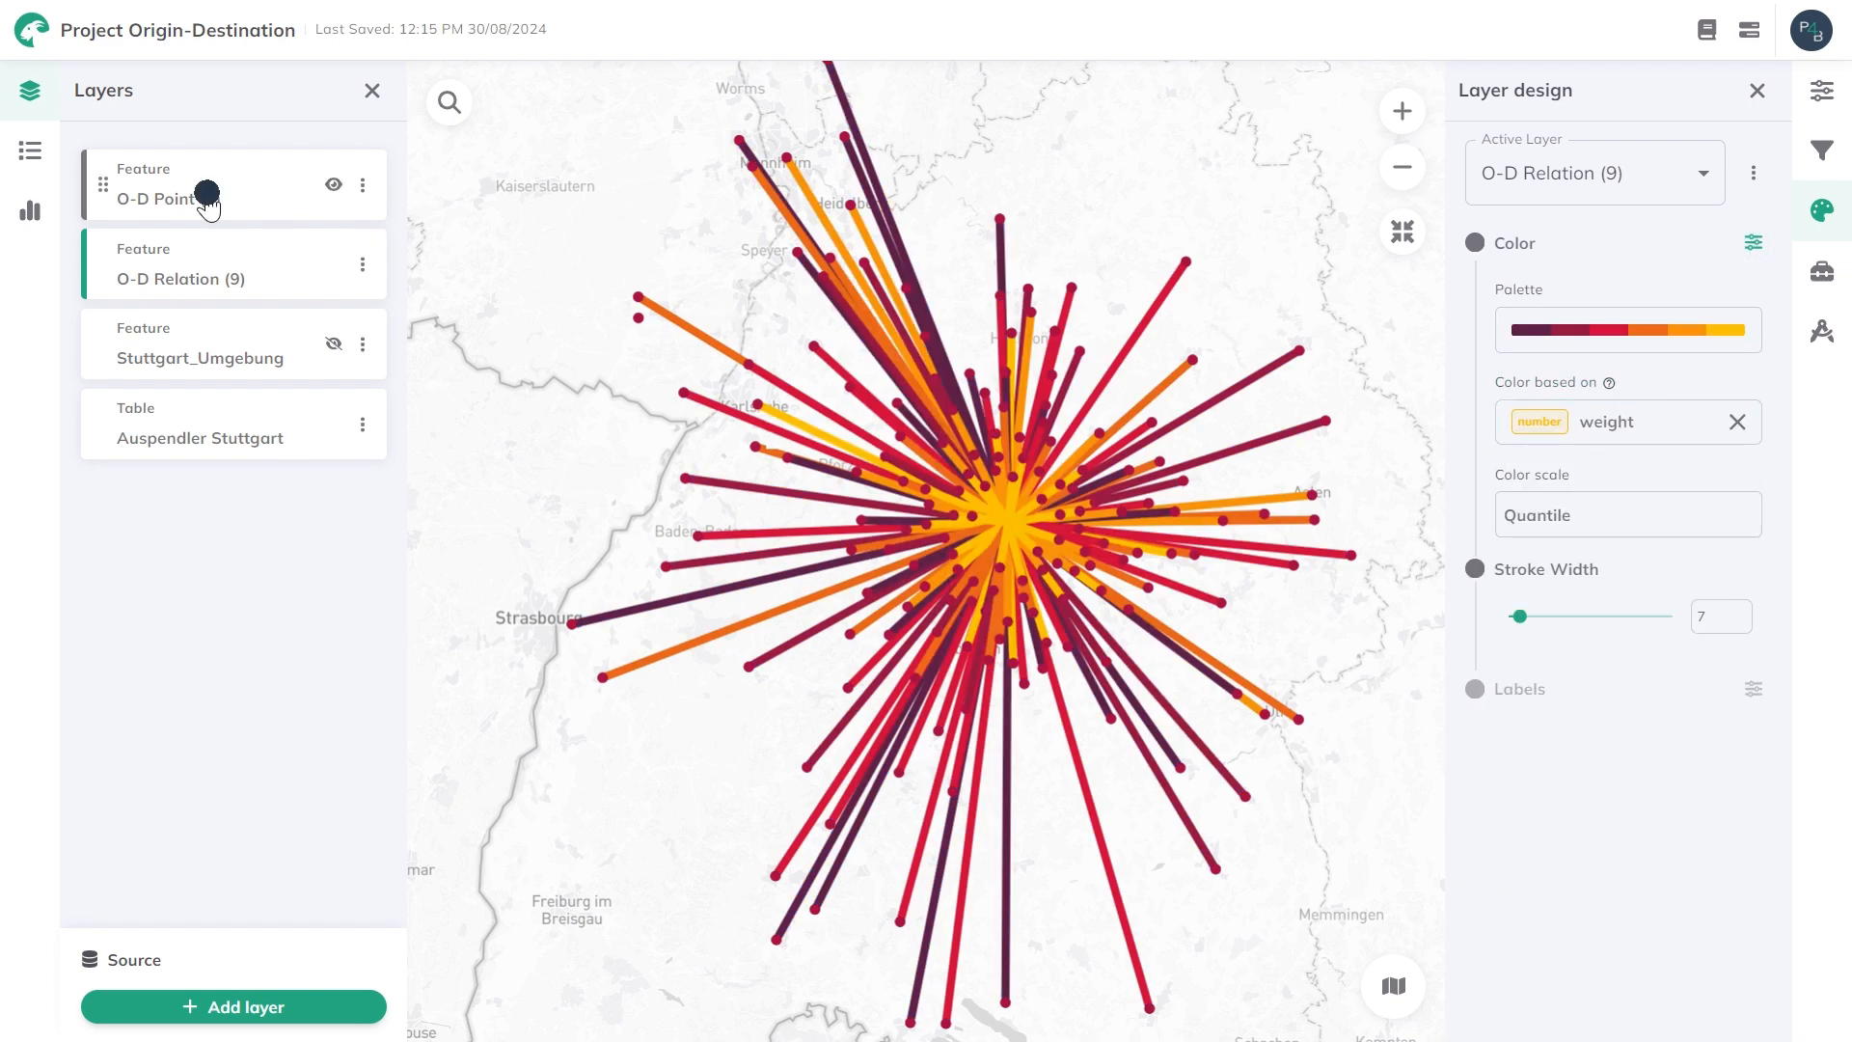
left_click(1601, 332)
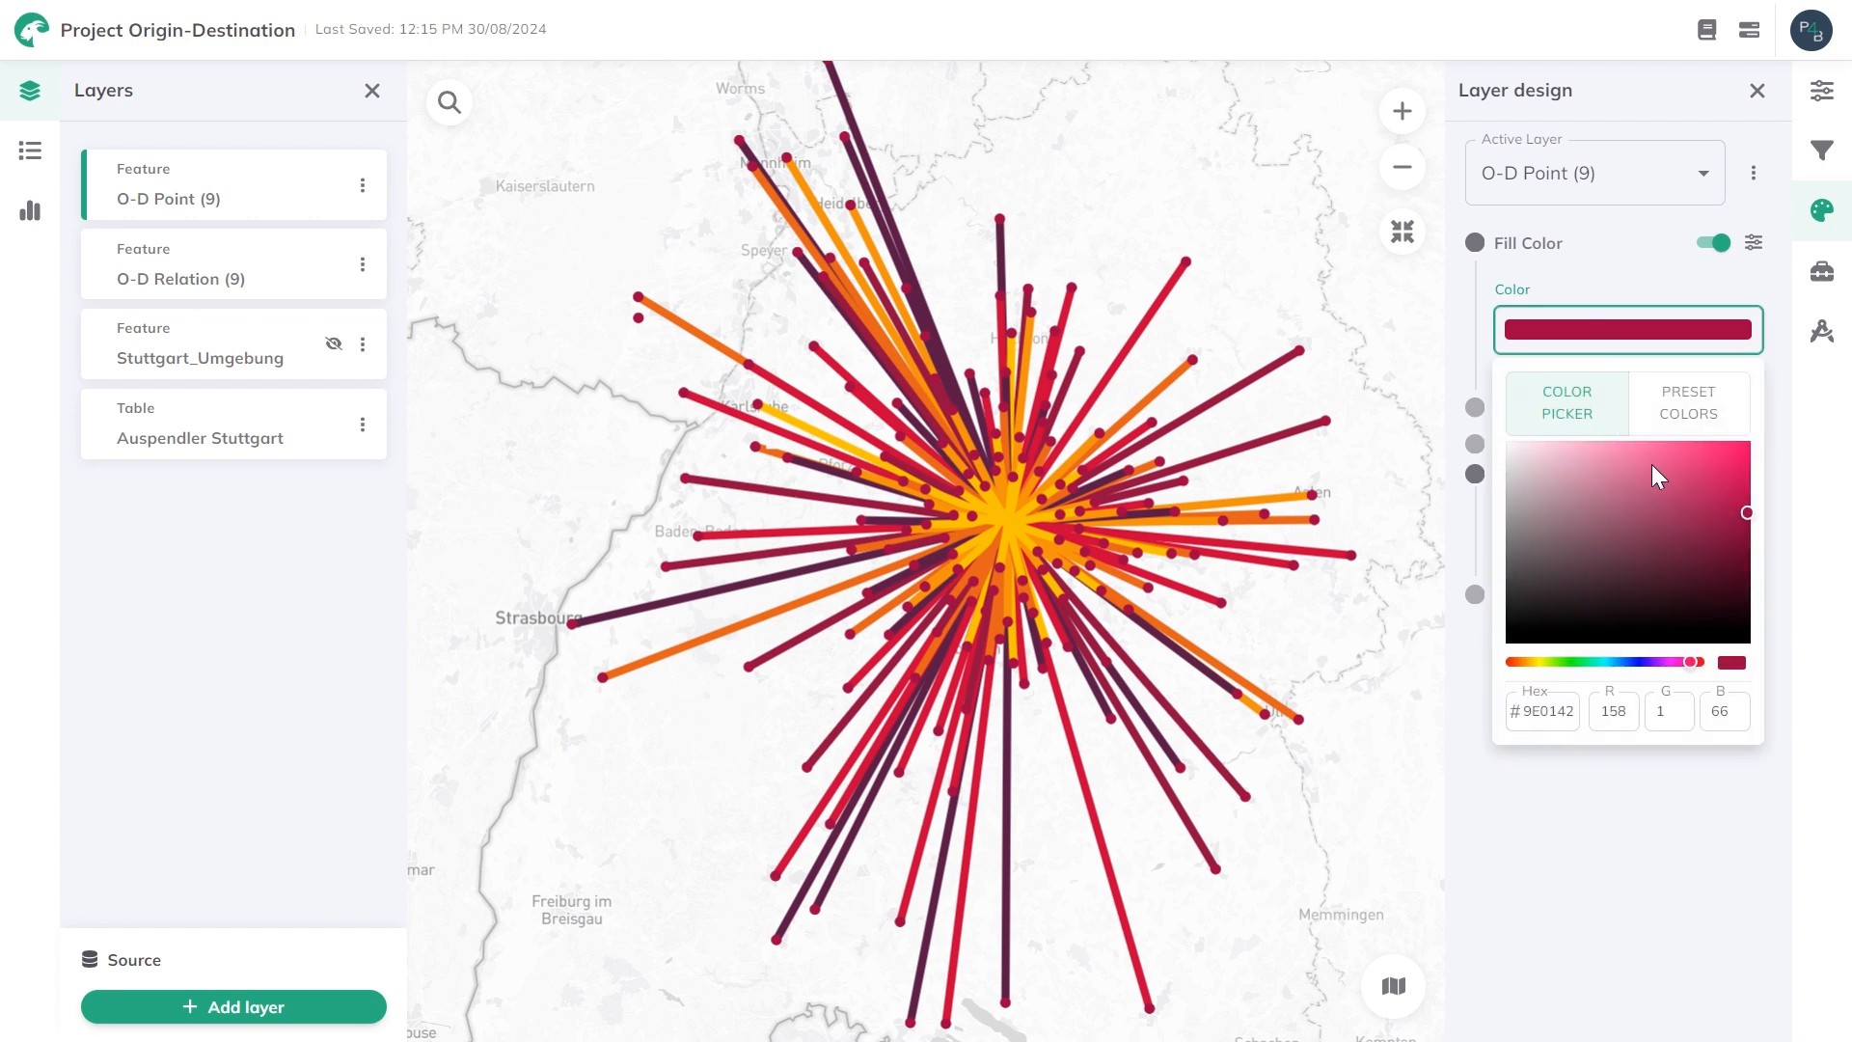
left_click_drag(1543, 458, 1736, 470)
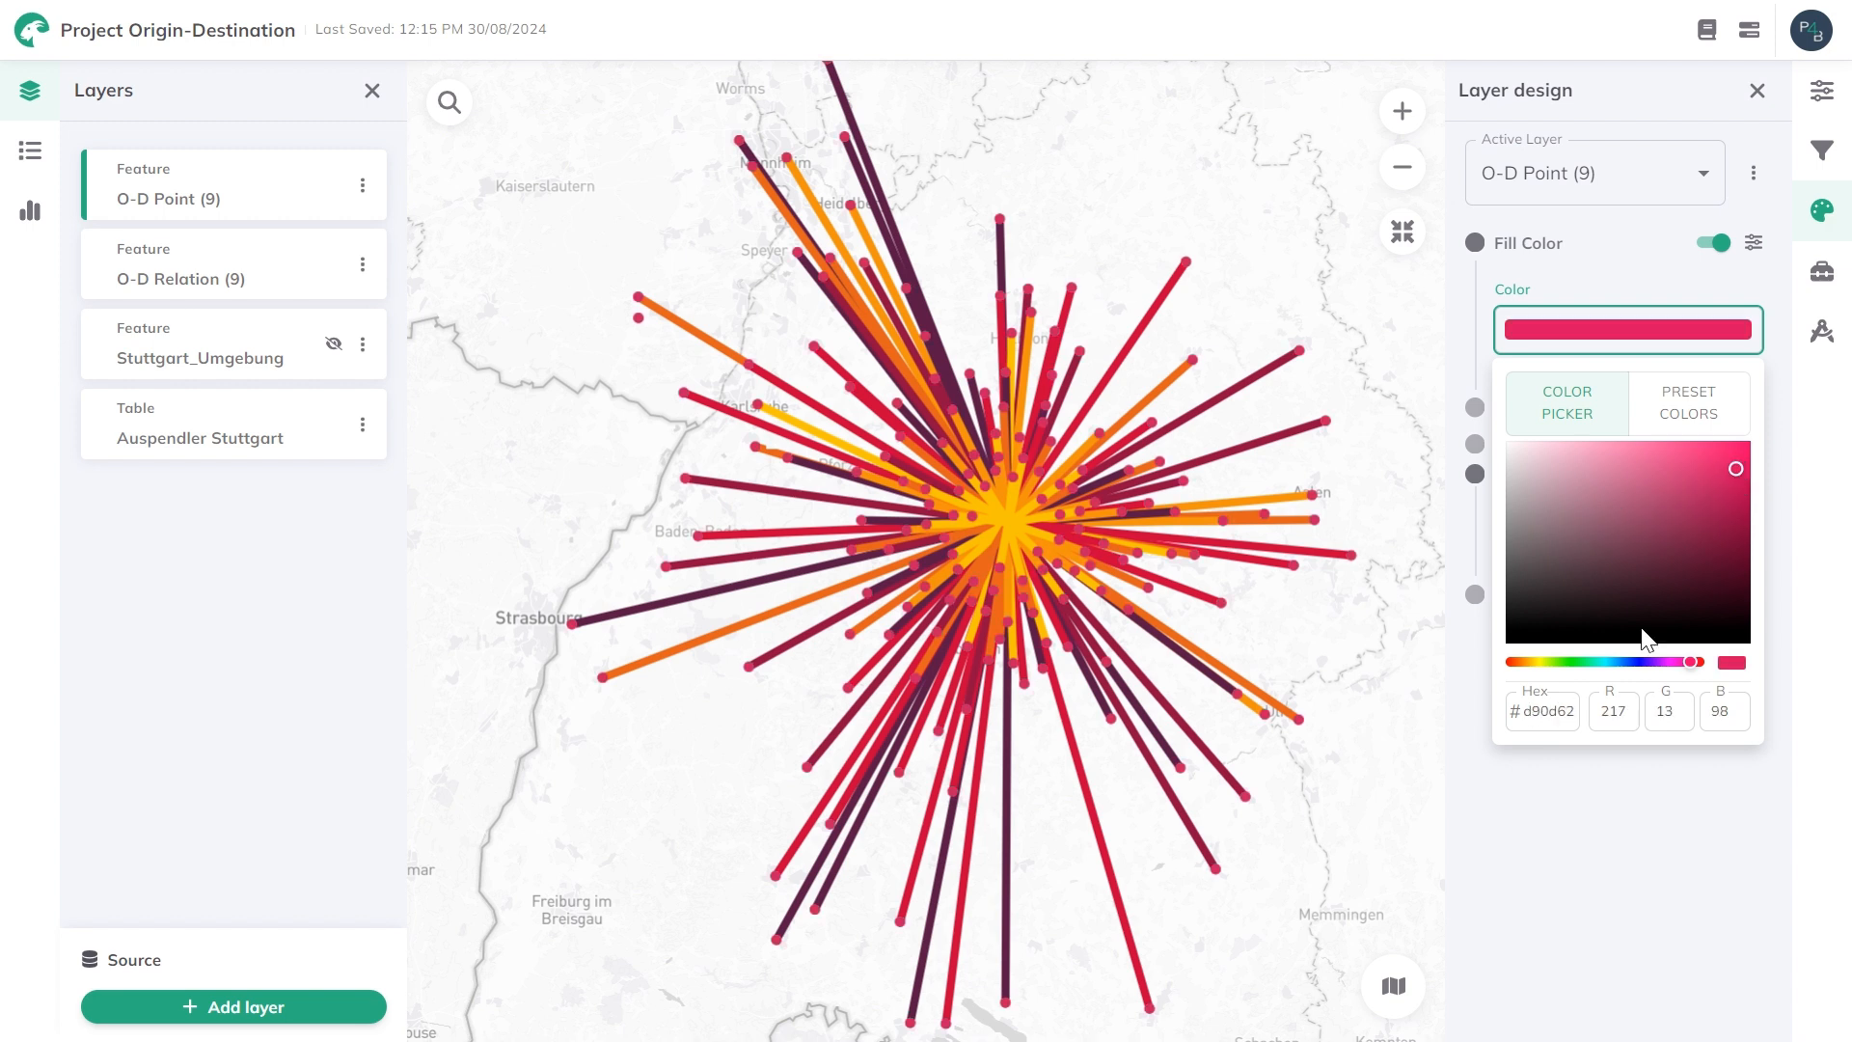
left_click(1577, 661)
left_click_drag(1655, 521, 1728, 458)
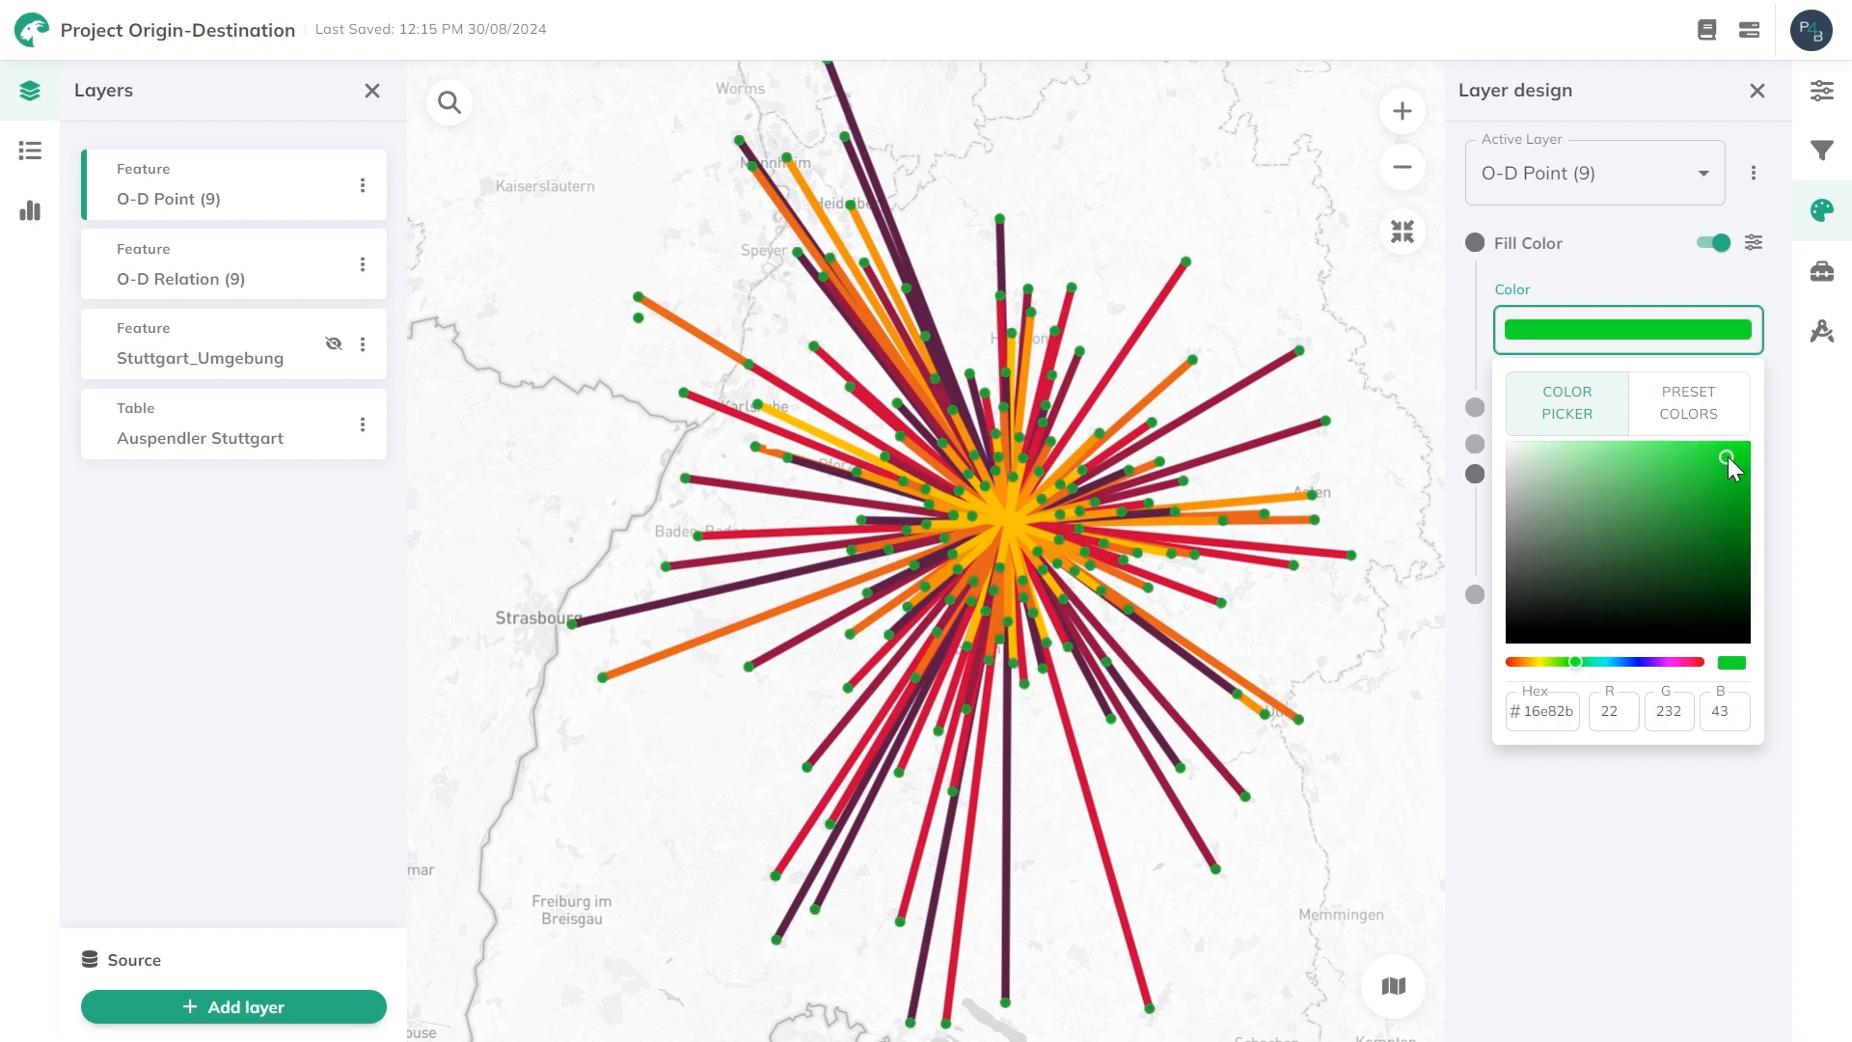
left_click(1635, 270)
left_click(1757, 89)
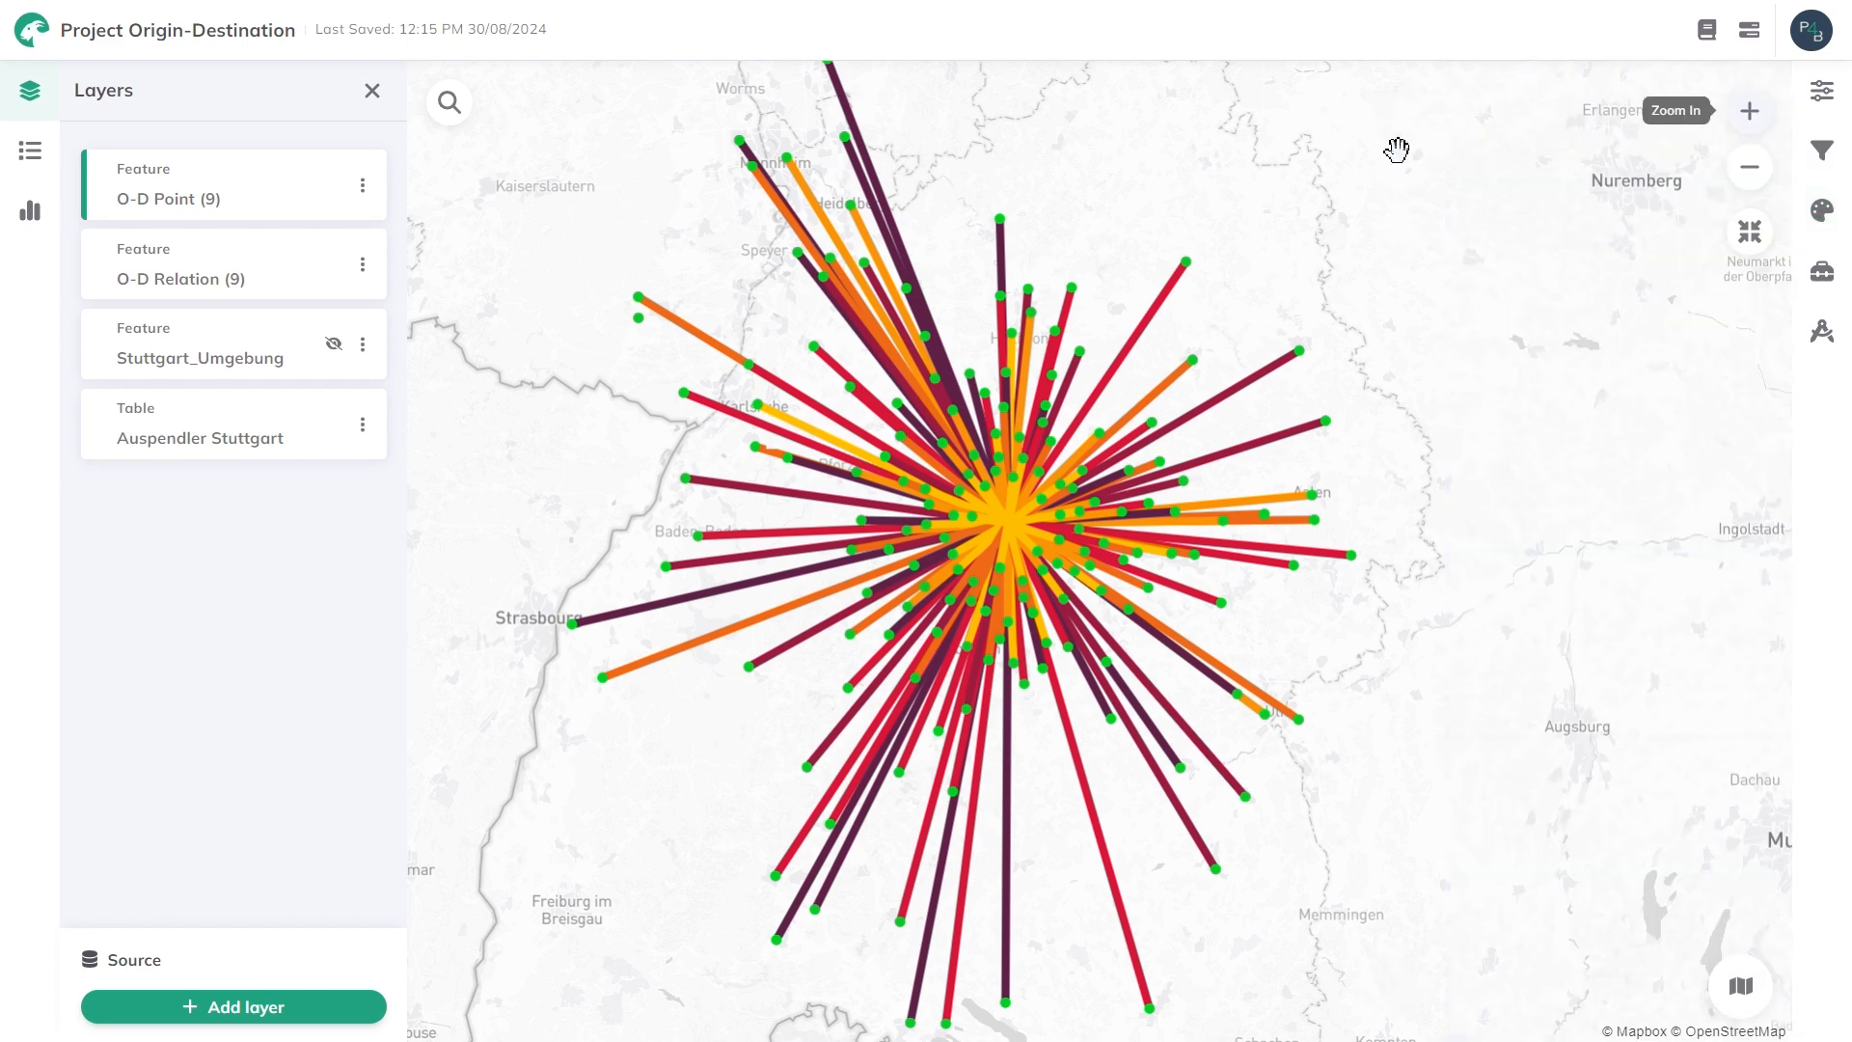
Inspect the attributes of the relation line ending near Eppingen, including its weight, and close the details.
scroll(958, 445, "up", 1)
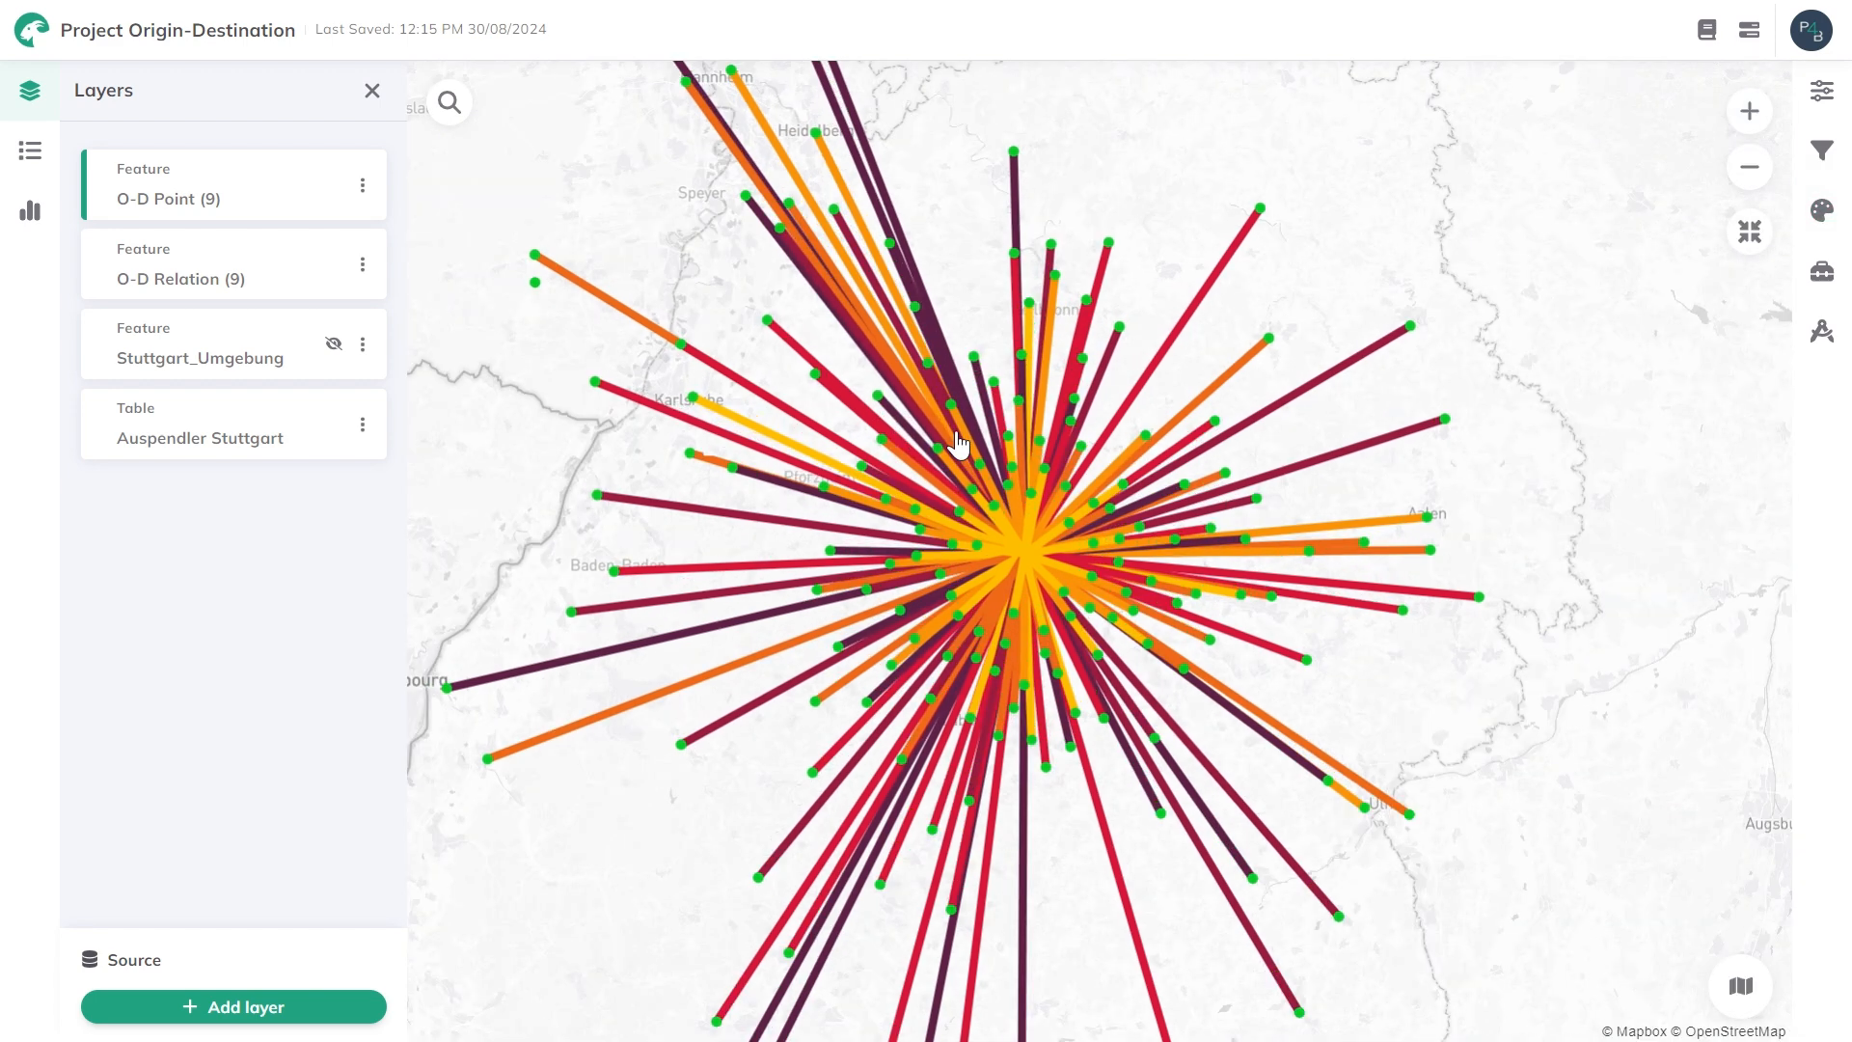
scroll(958, 445, "up", 3)
left_click_drag(1000, 202, 1008, 304)
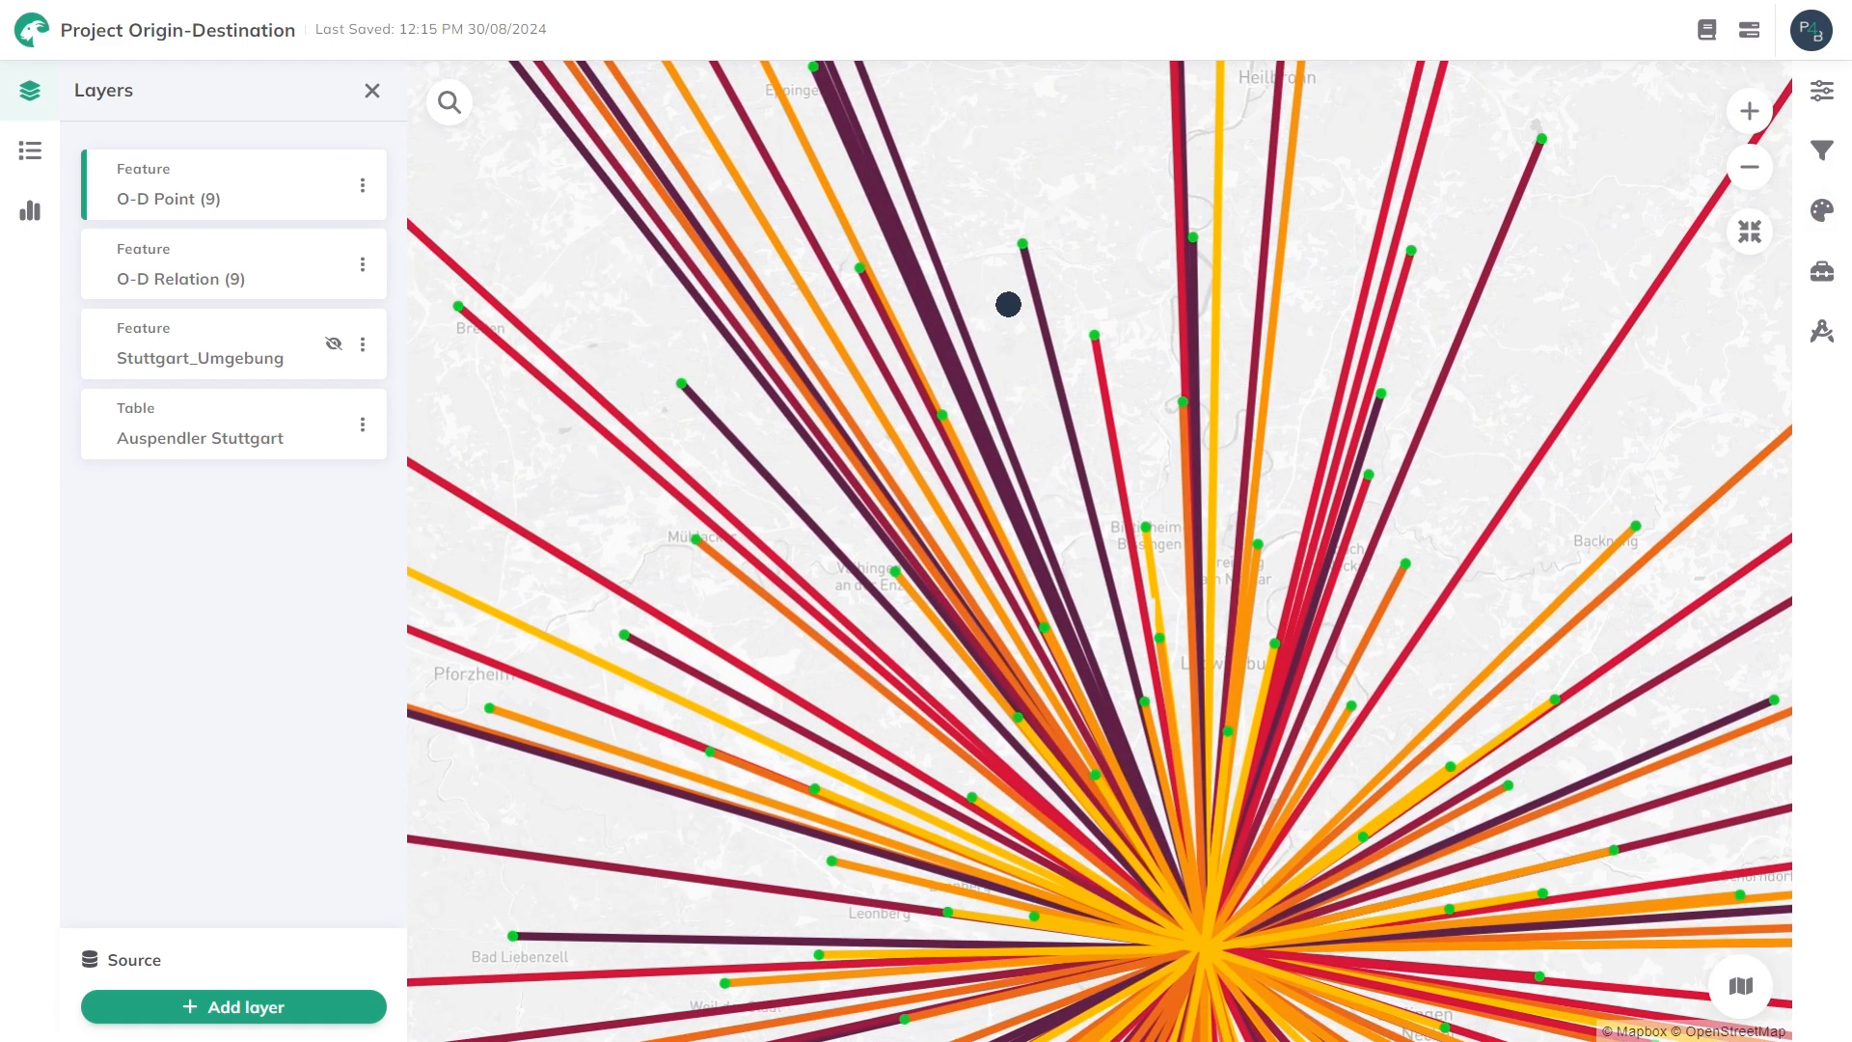
scroll(1022, 337, "up", 3)
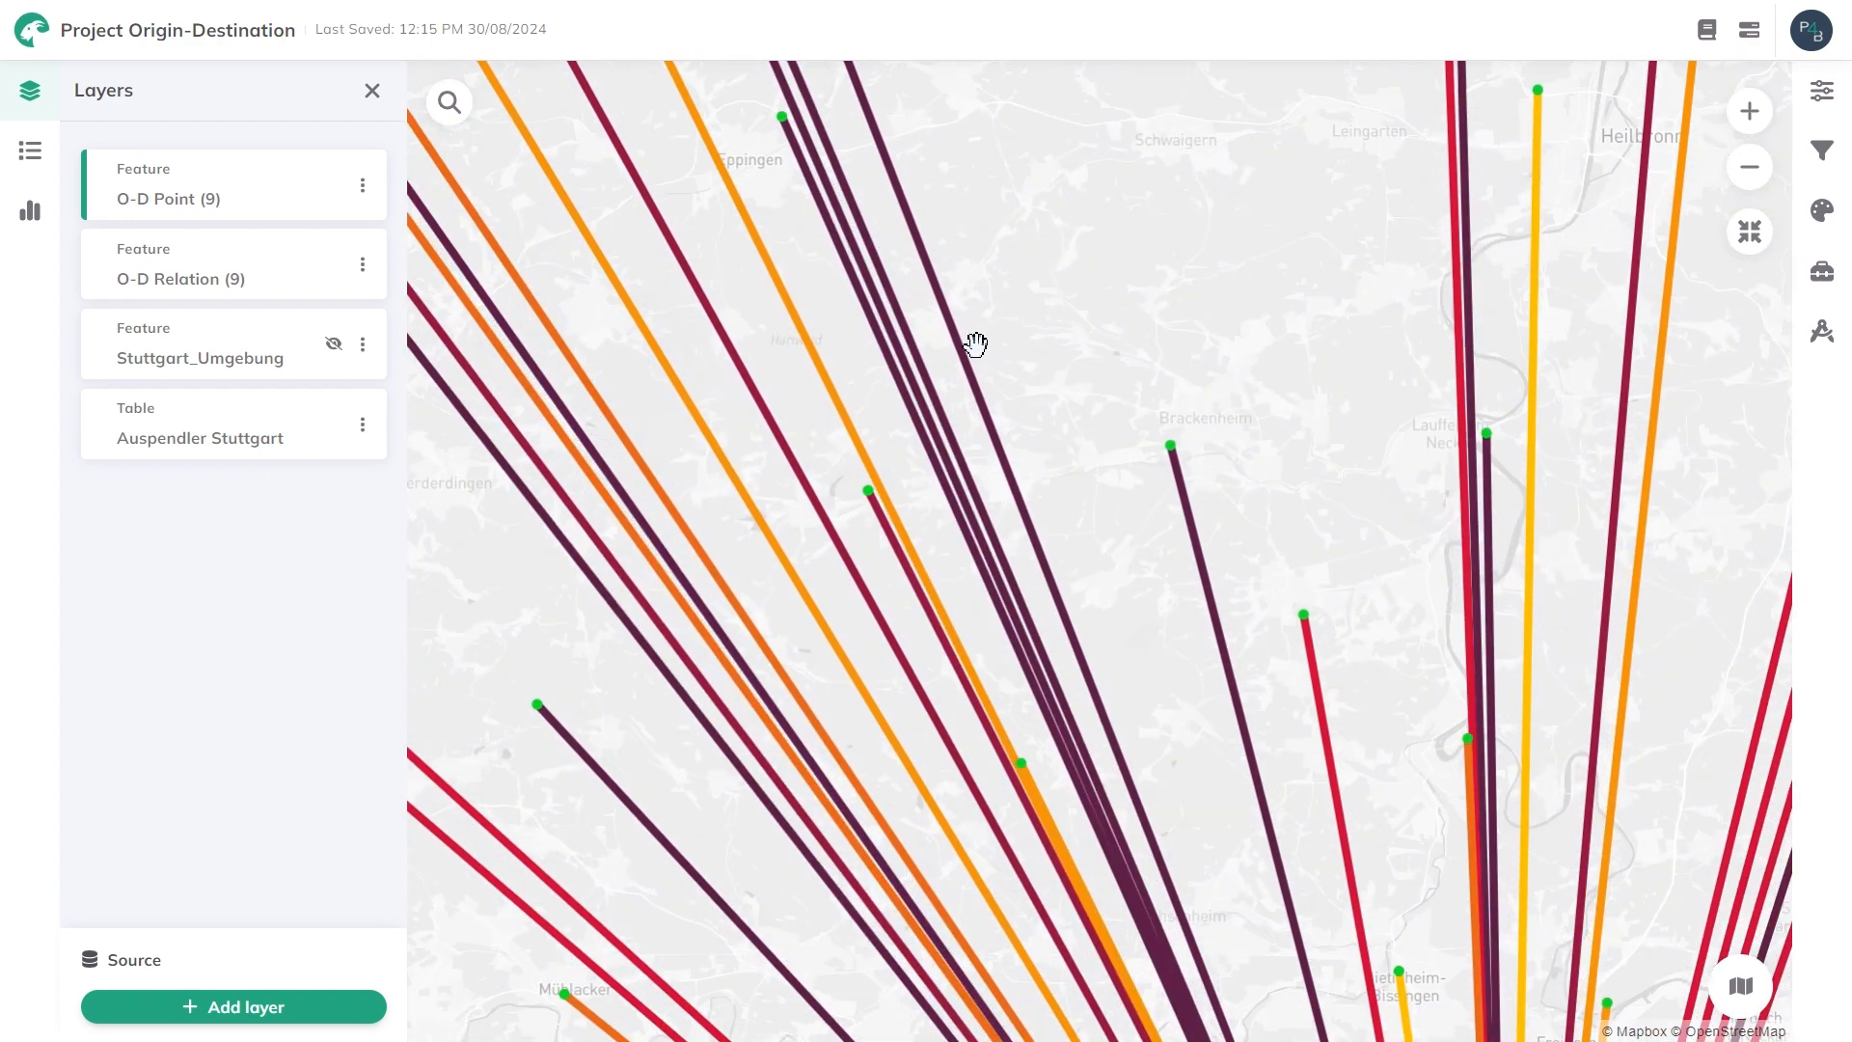
scroll(968, 290, "up", 2)
left_click_drag(962, 251, 1149, 504)
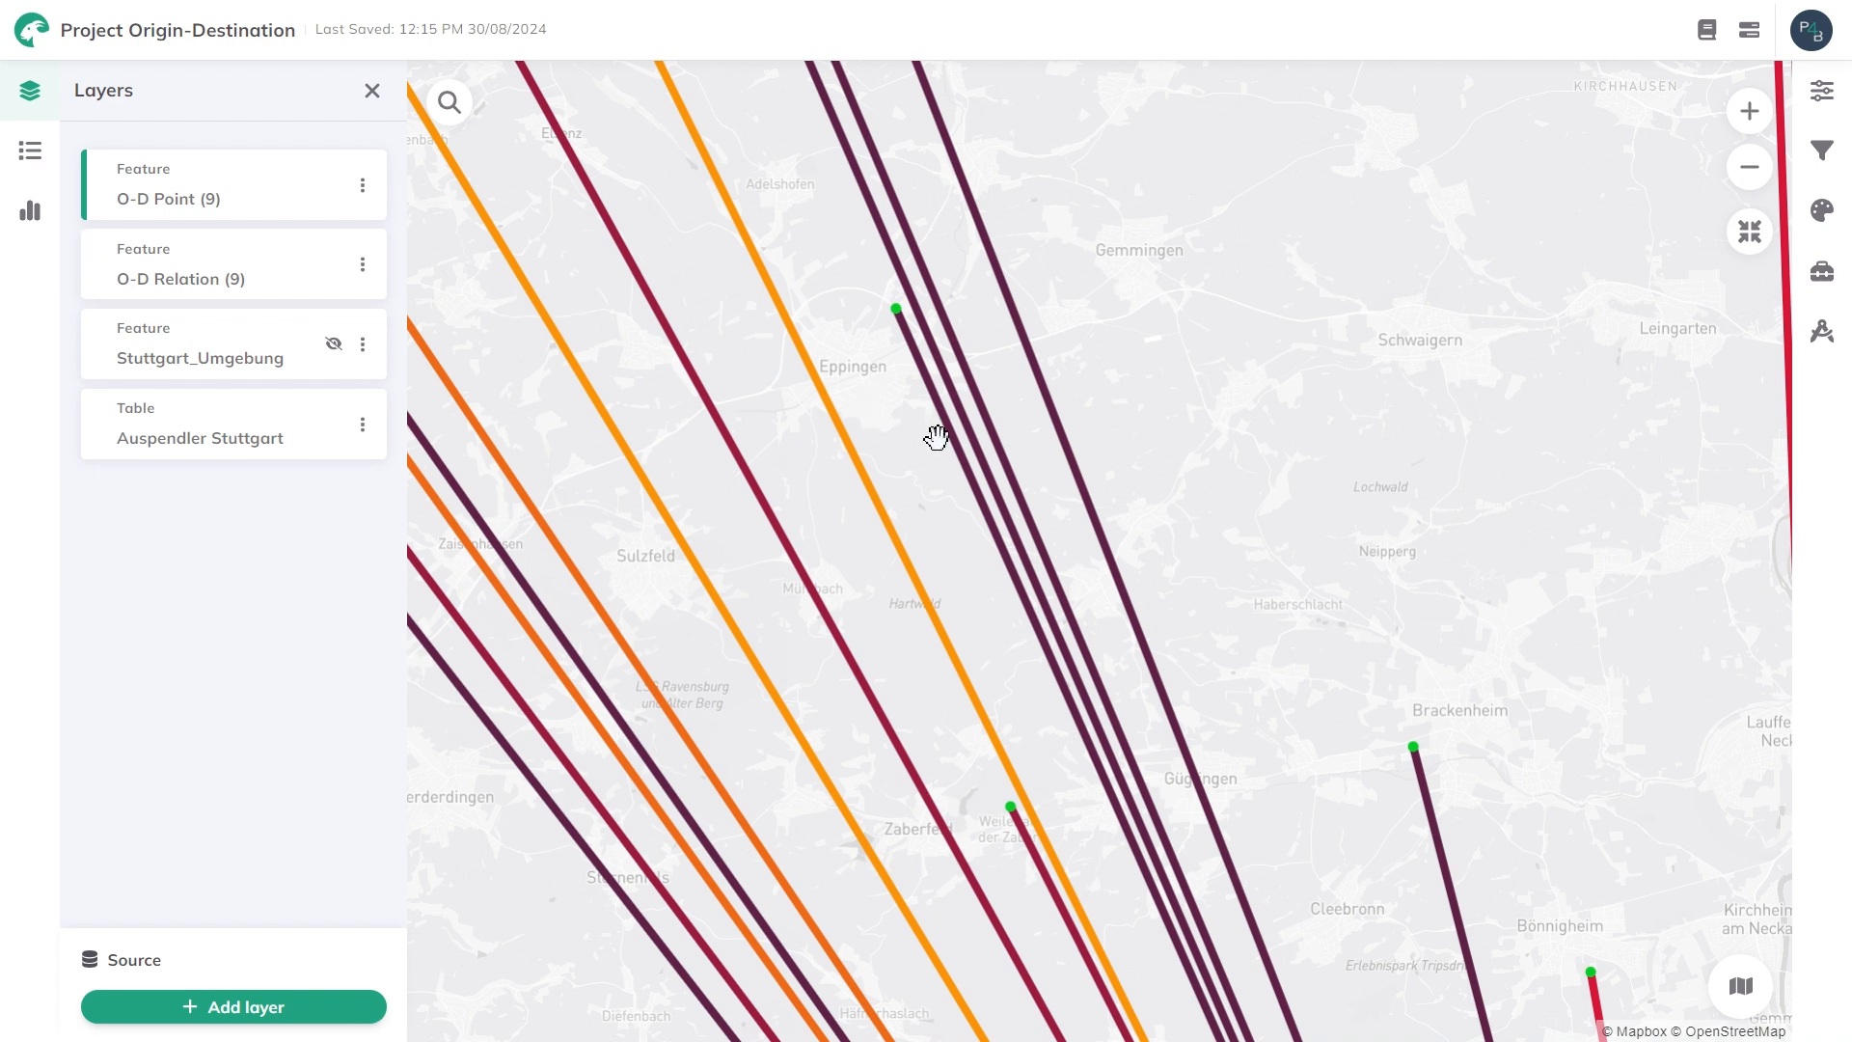
left_click(961, 455)
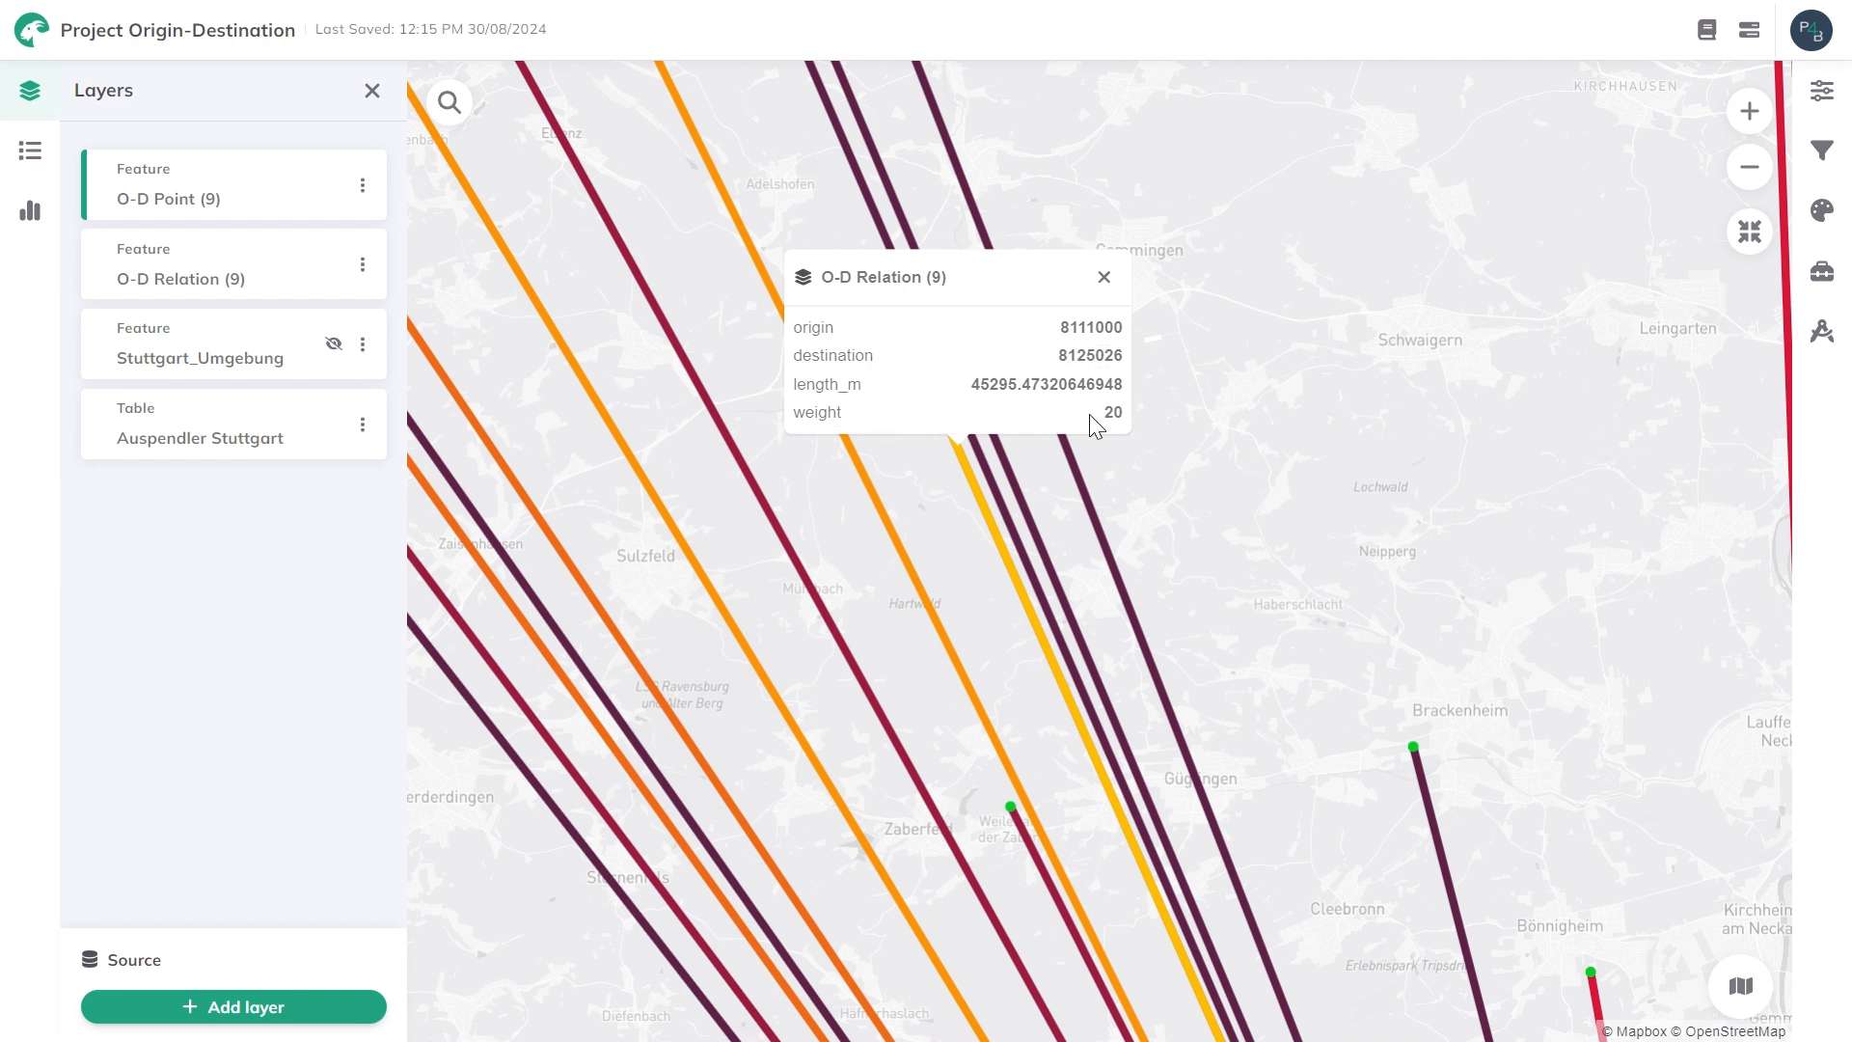
double_click(1115, 412)
left_click(1105, 277)
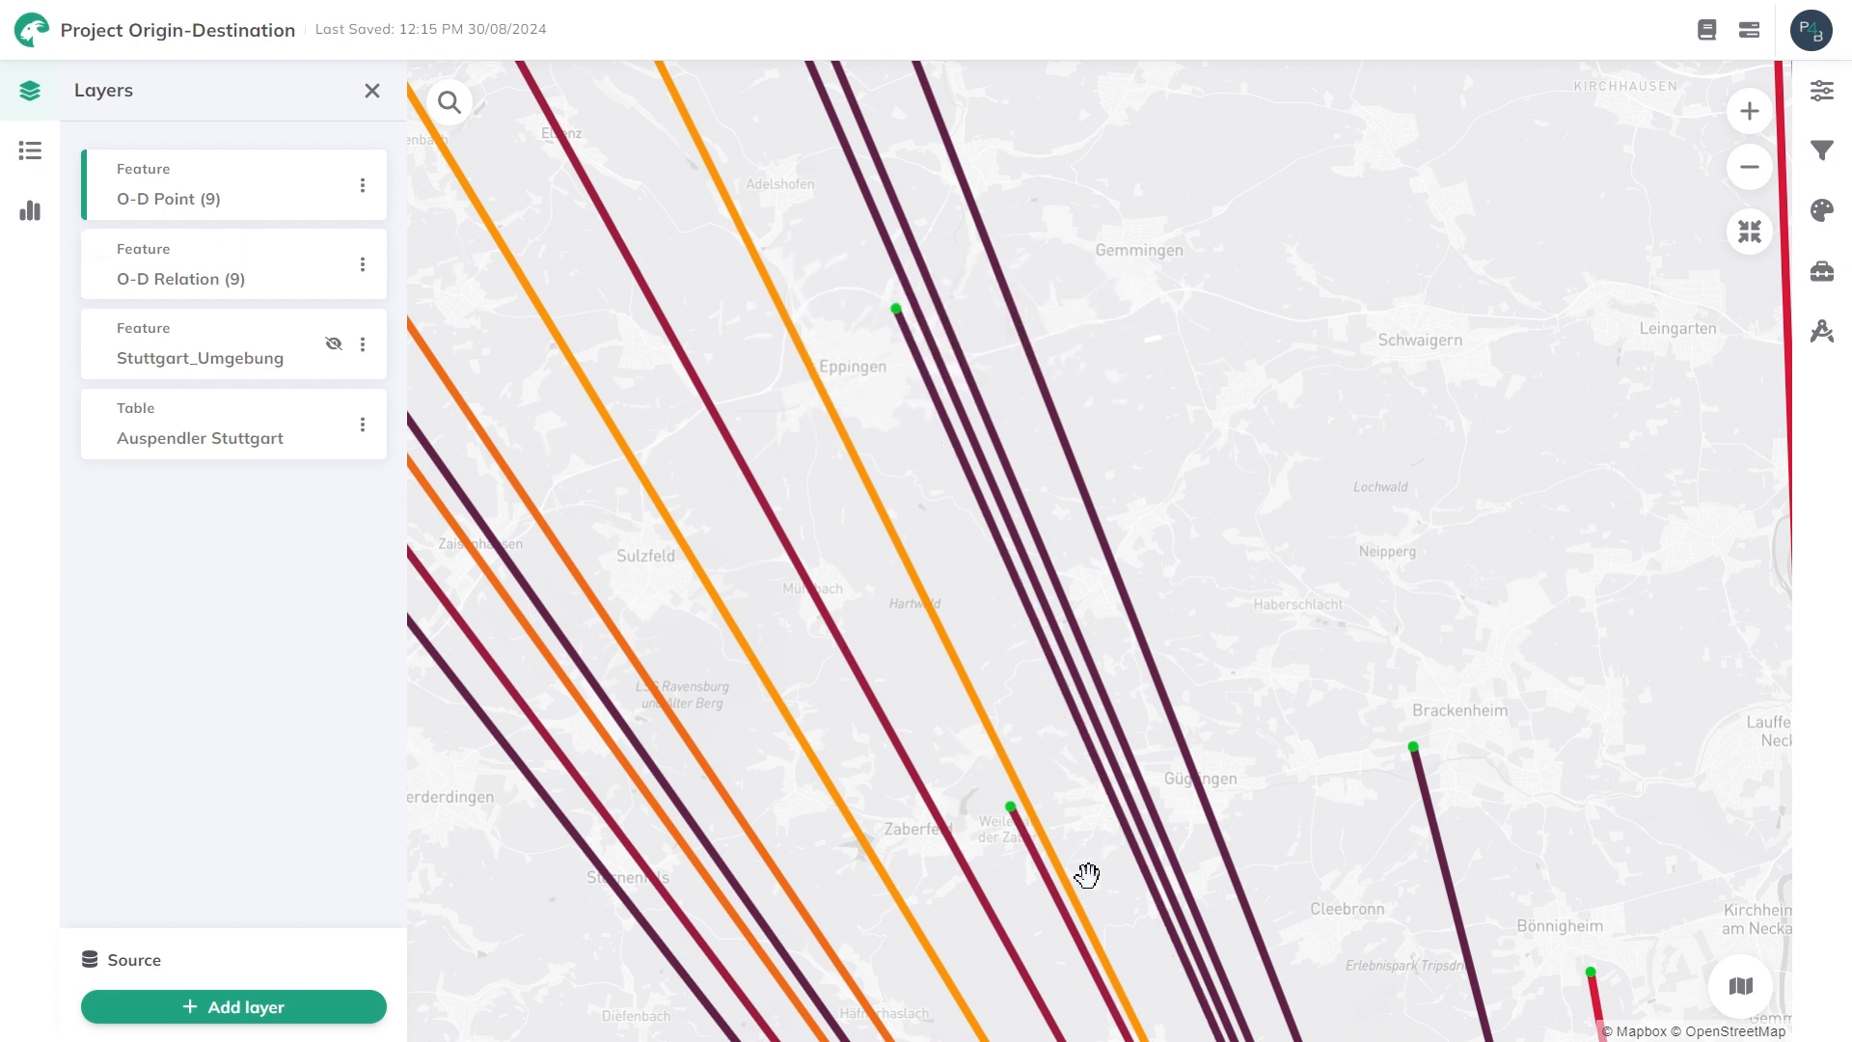
Show the legend and compare its weight classes with the colored relation lines around Stuttgart.
left_click_drag(959, 964, 1038, 408)
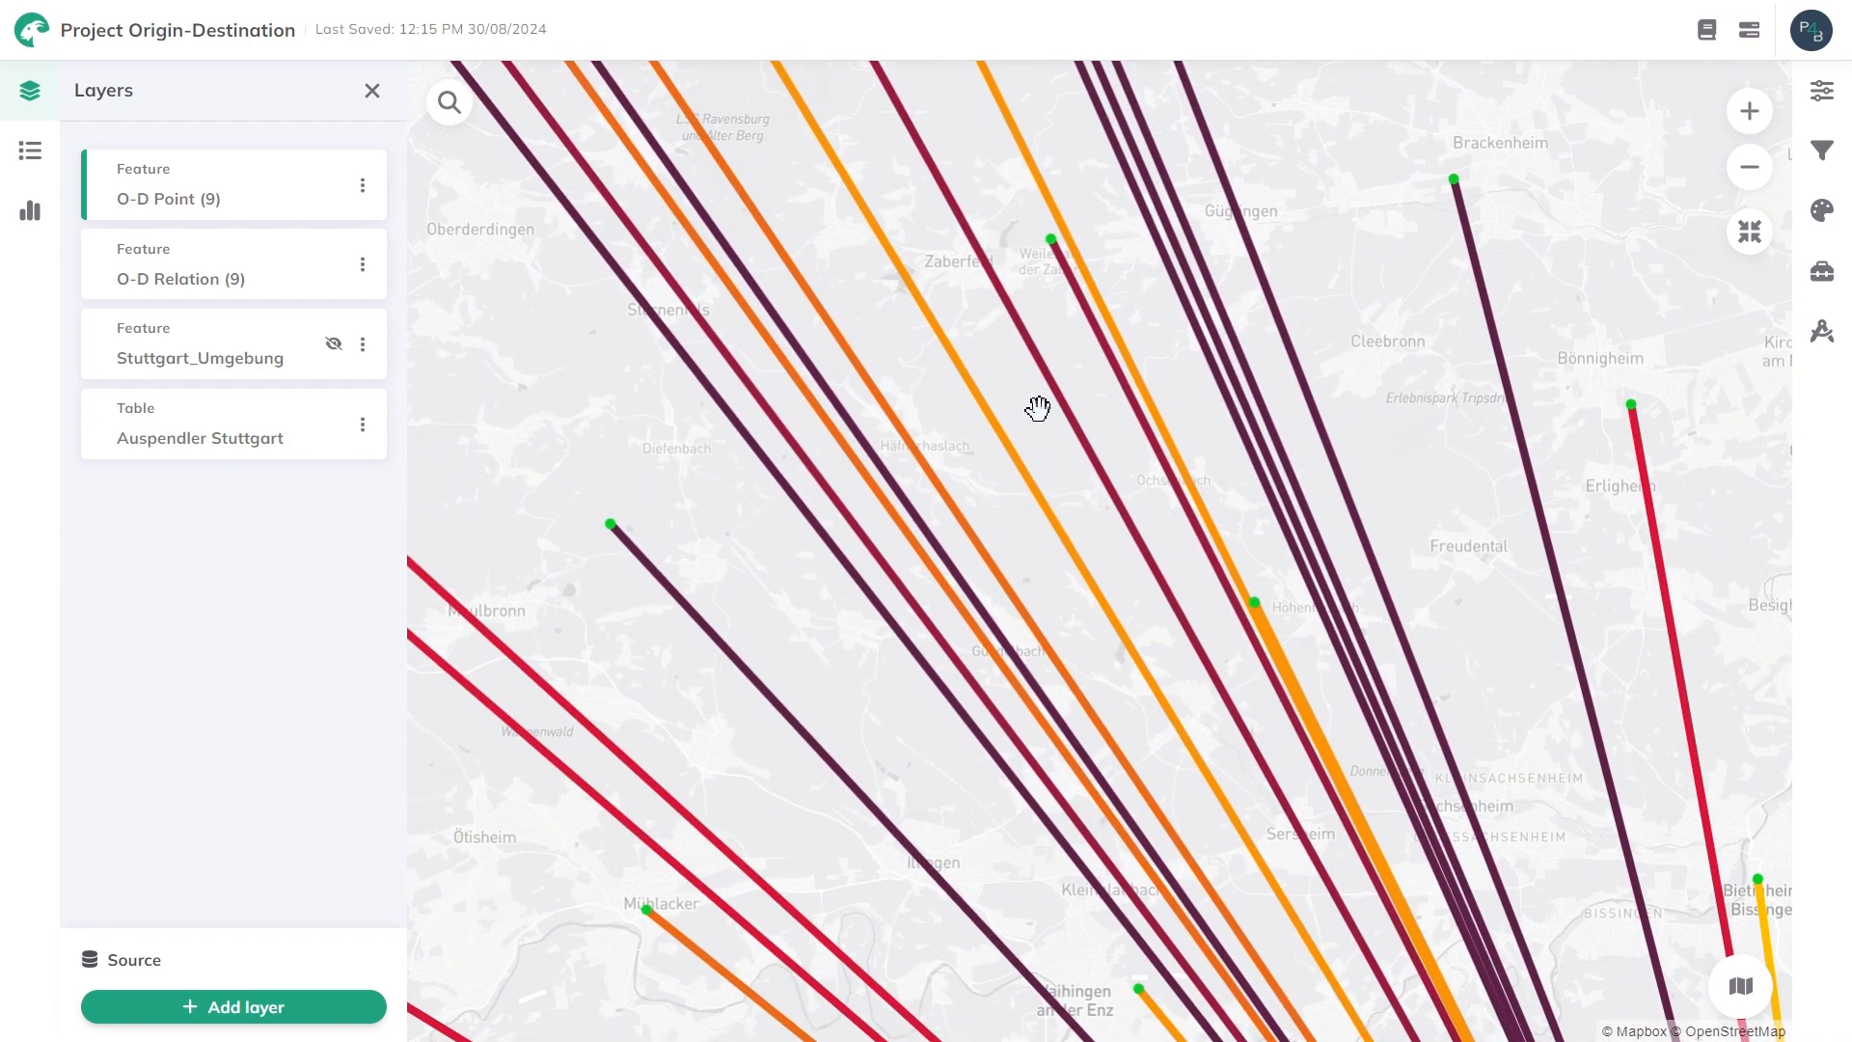
scroll(1039, 408, "down", 5)
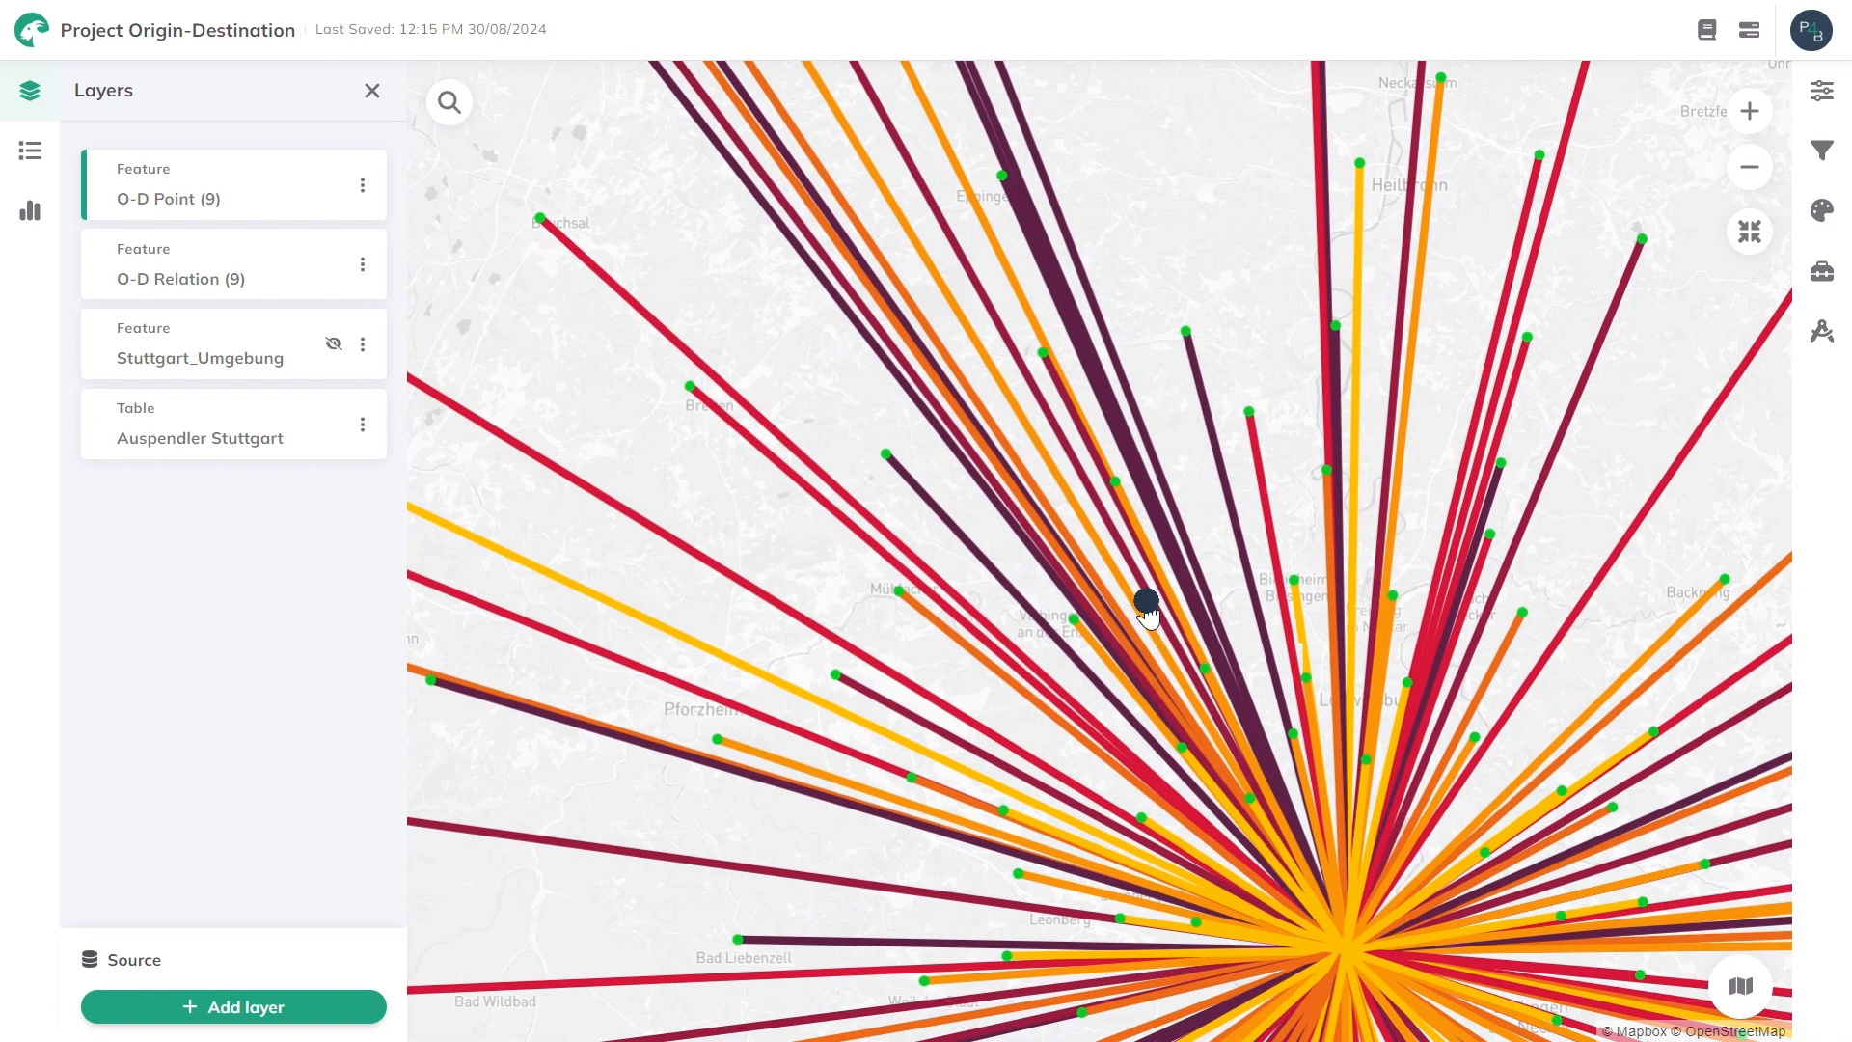
left_click_drag(1146, 608, 1097, 550)
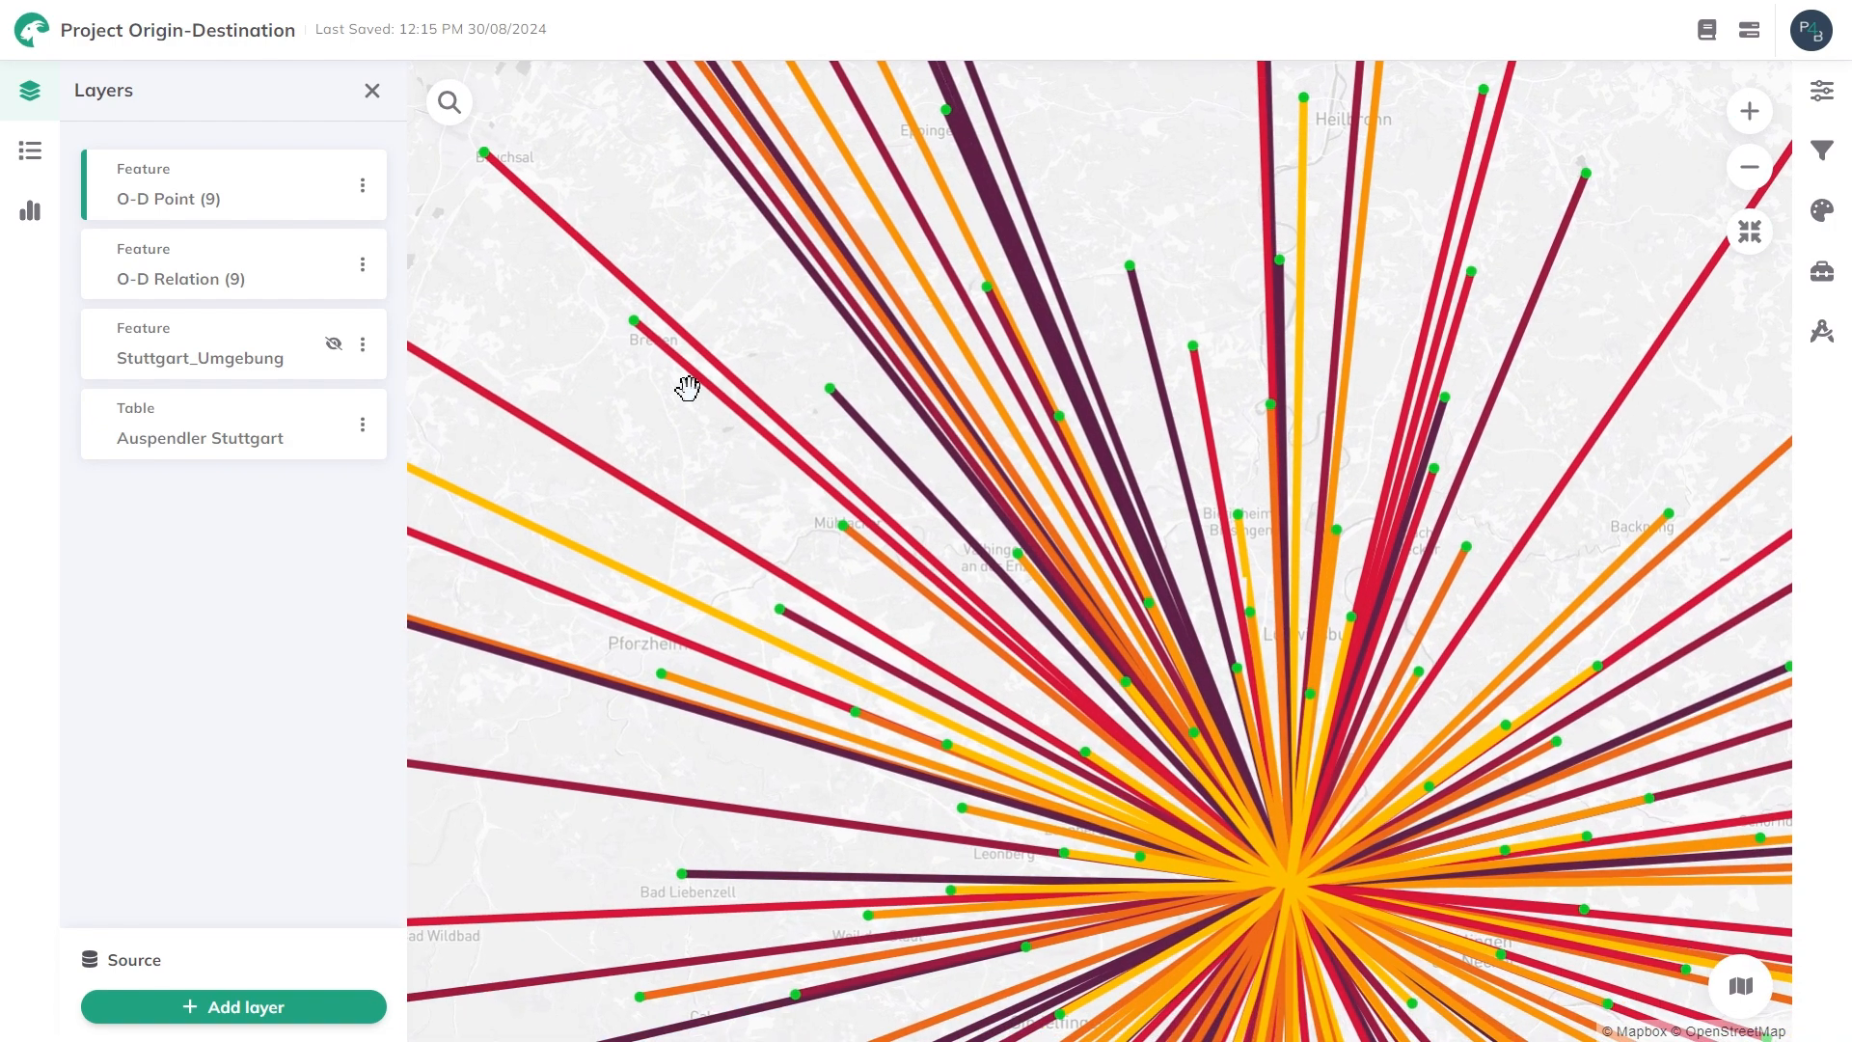
left_click(35, 154)
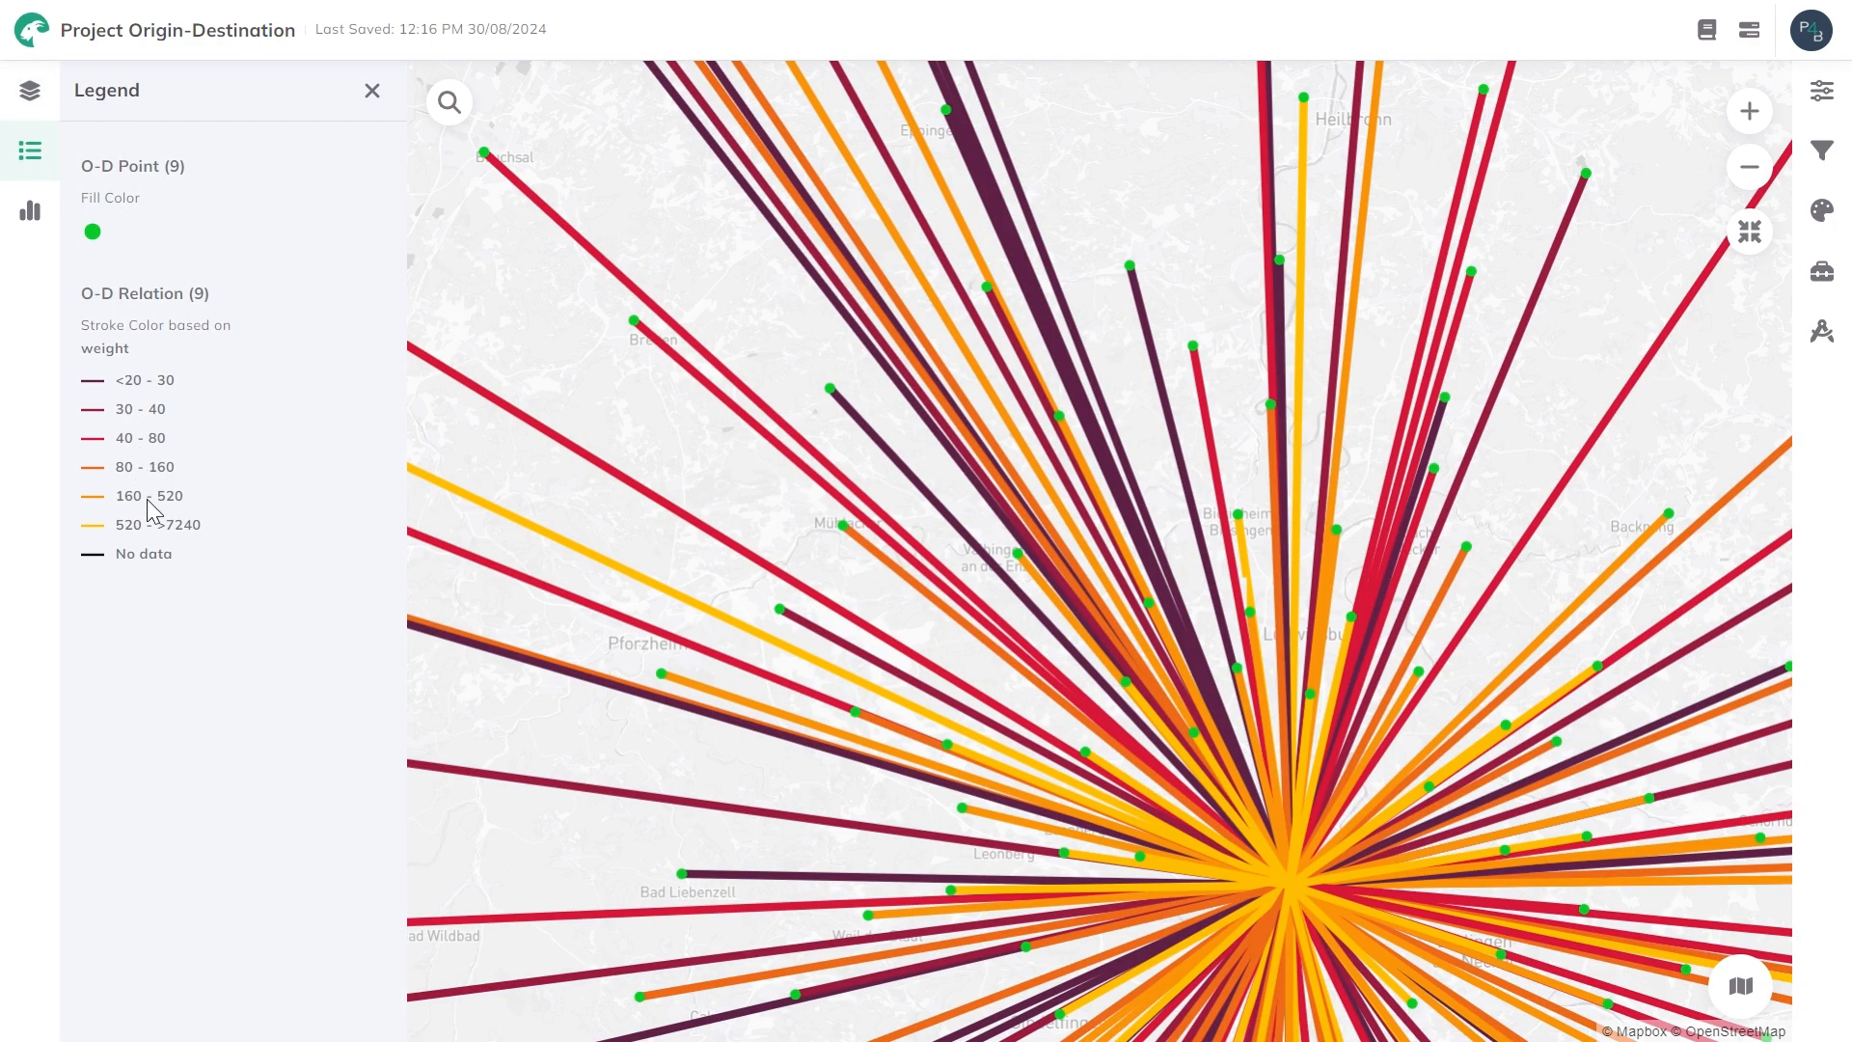
scroll(644, 438, "down", 5)
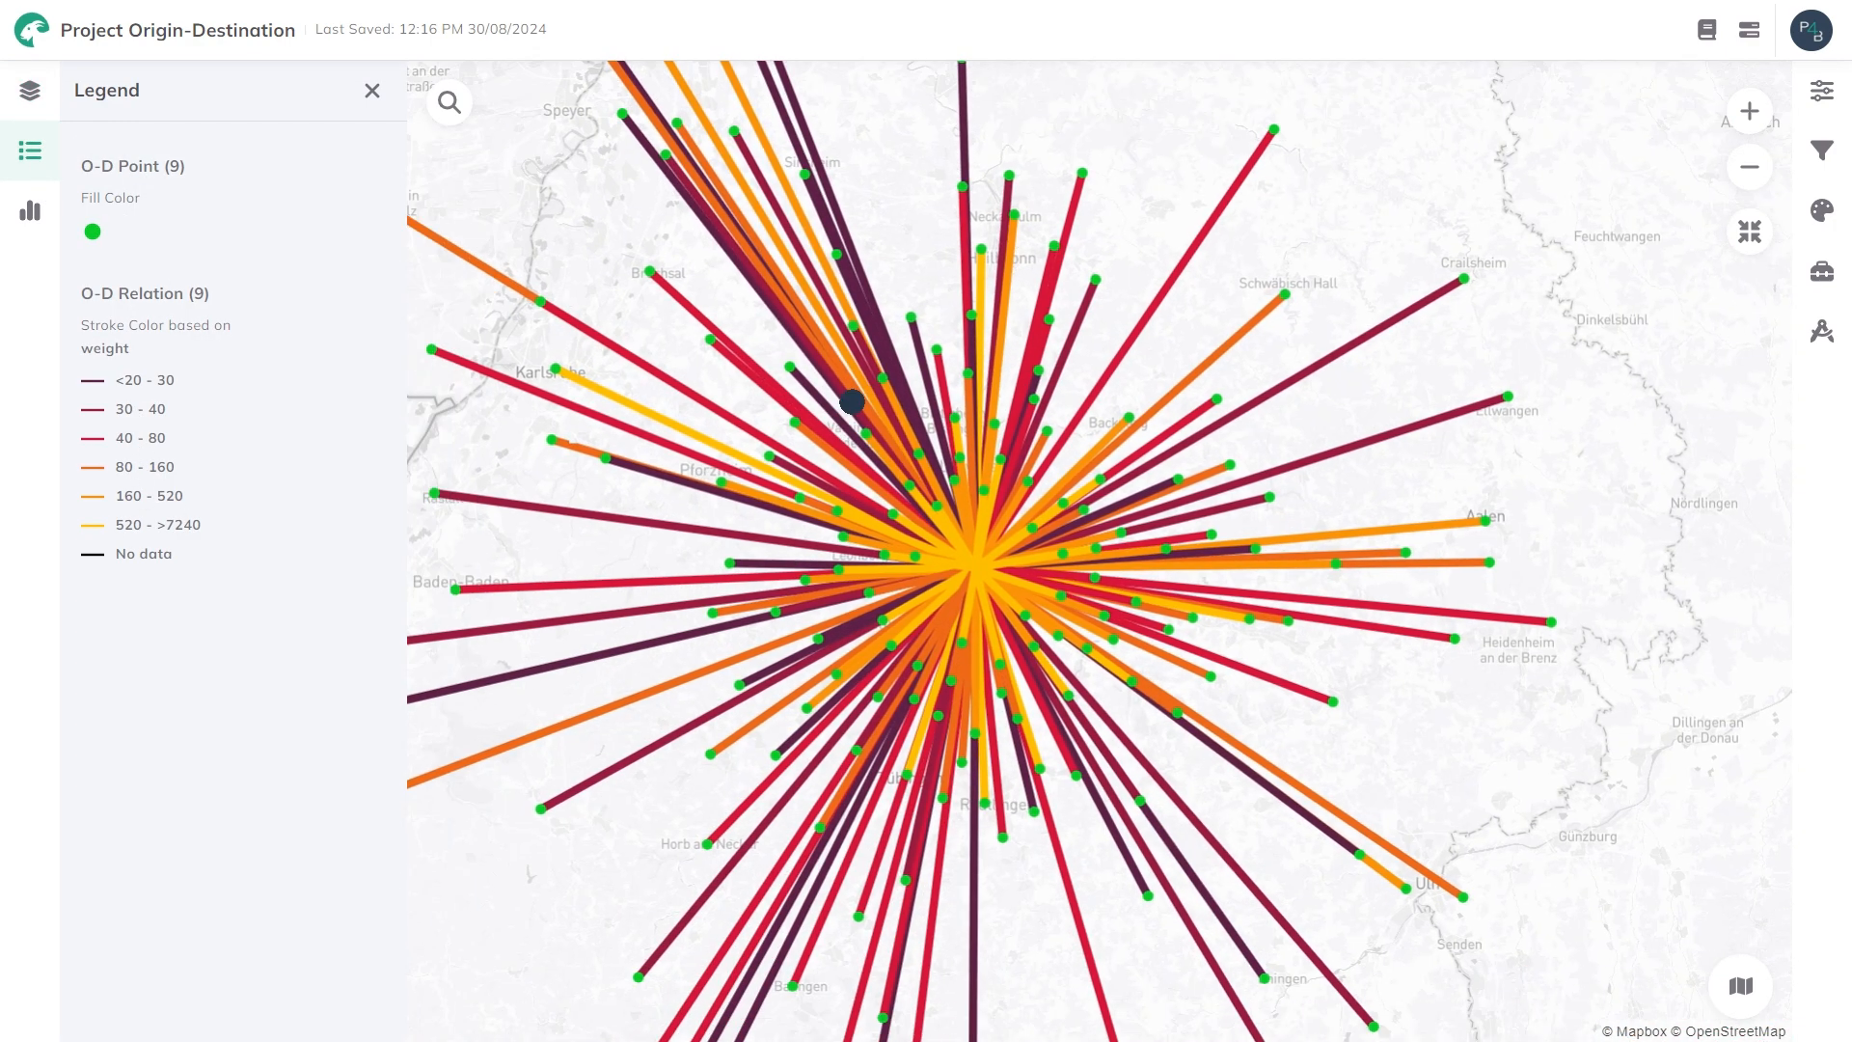
scroll(851, 398, "down", 3)
left_click_drag(816, 365, 877, 368)
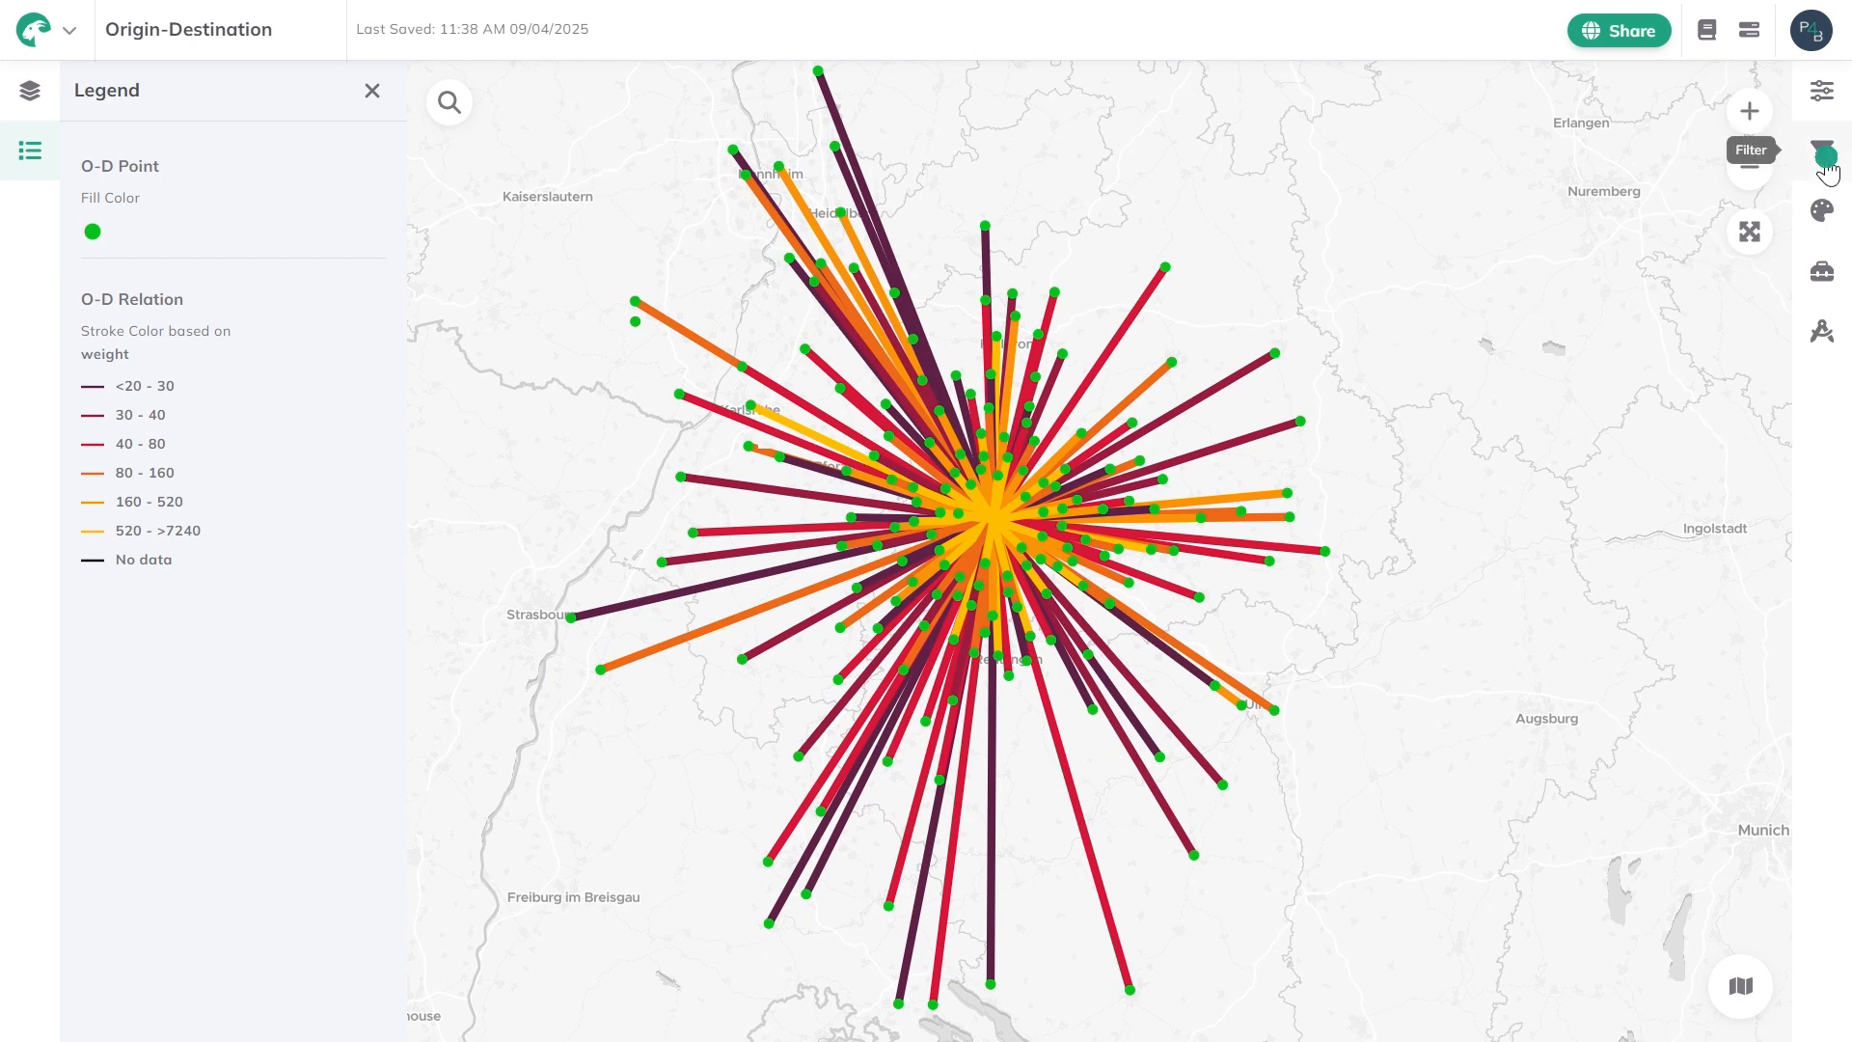
Start a logical filter expression on the O-D Relation layer using the weight field.
left_click(1826, 164)
left_click(1653, 185)
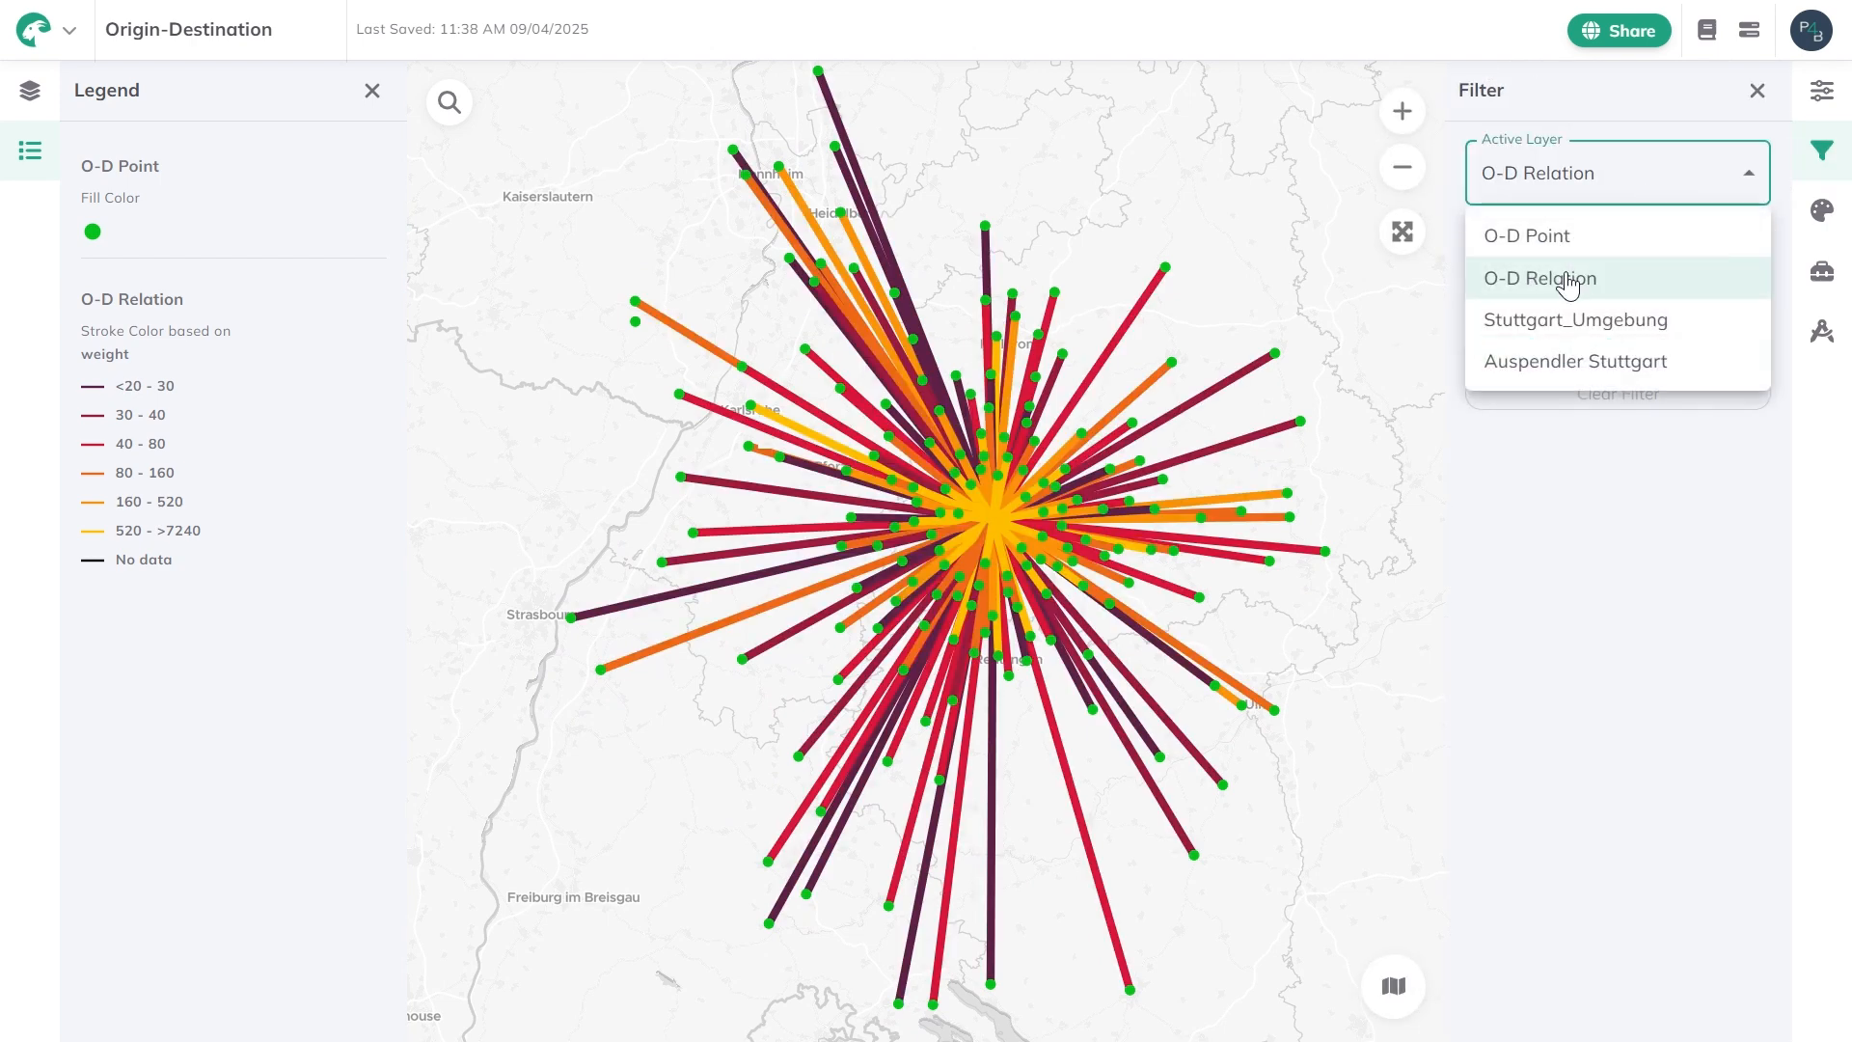
left_click(1678, 197)
left_click(1628, 351)
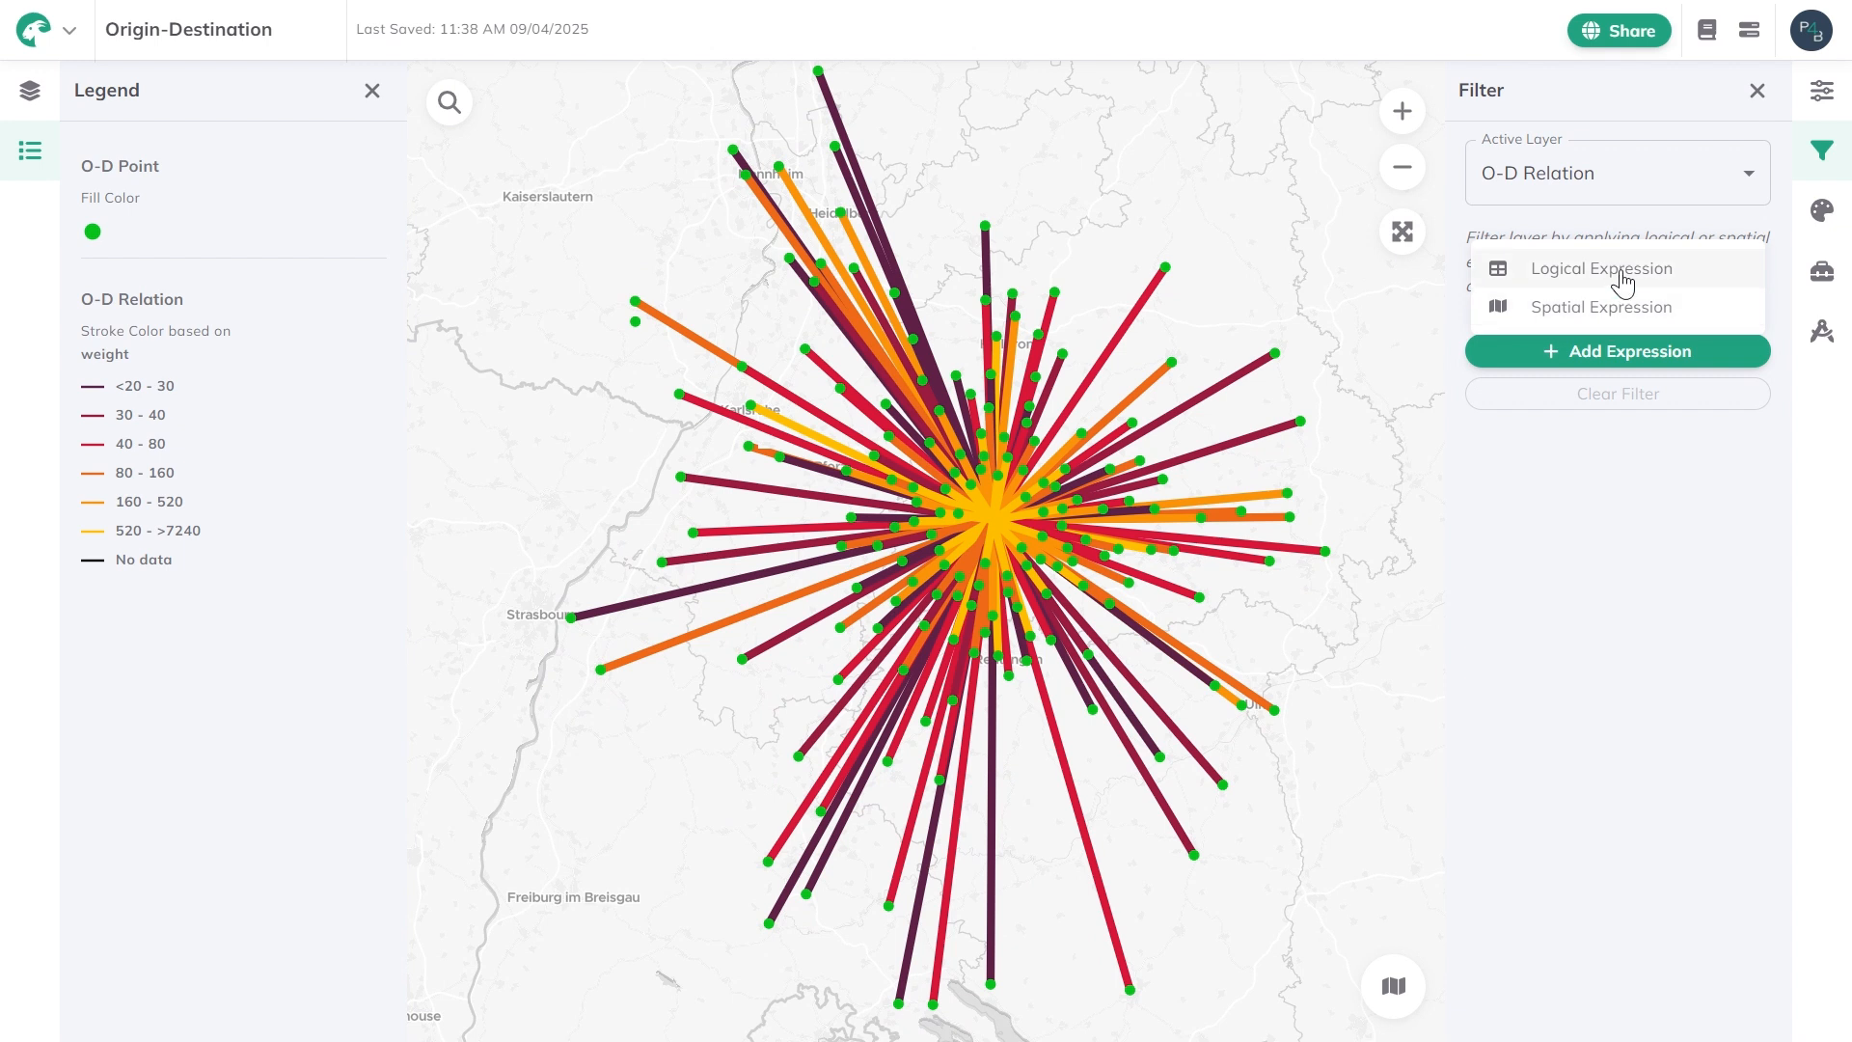
left_click(1622, 279)
left_click(1624, 355)
left_click(1587, 579)
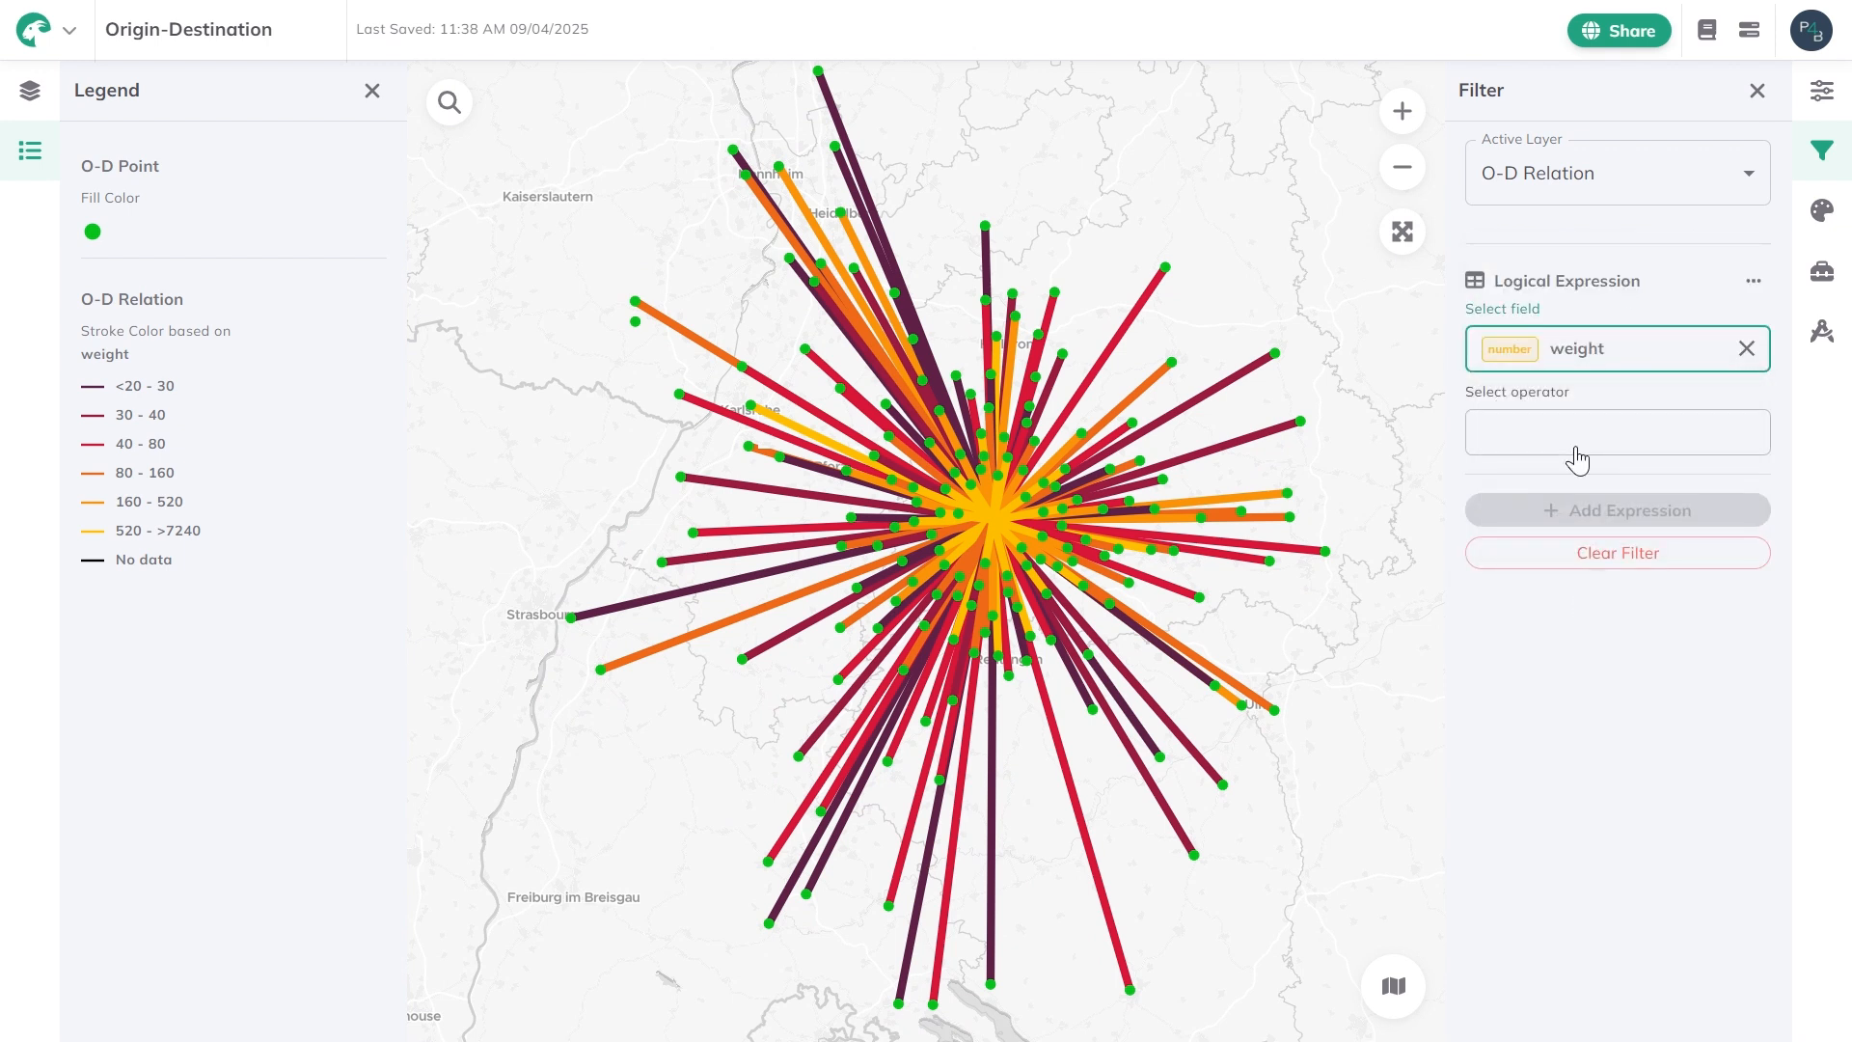
Complete the weight filter with the operator Is at least and the value 150.
left_click(1575, 443)
left_click(1506, 752)
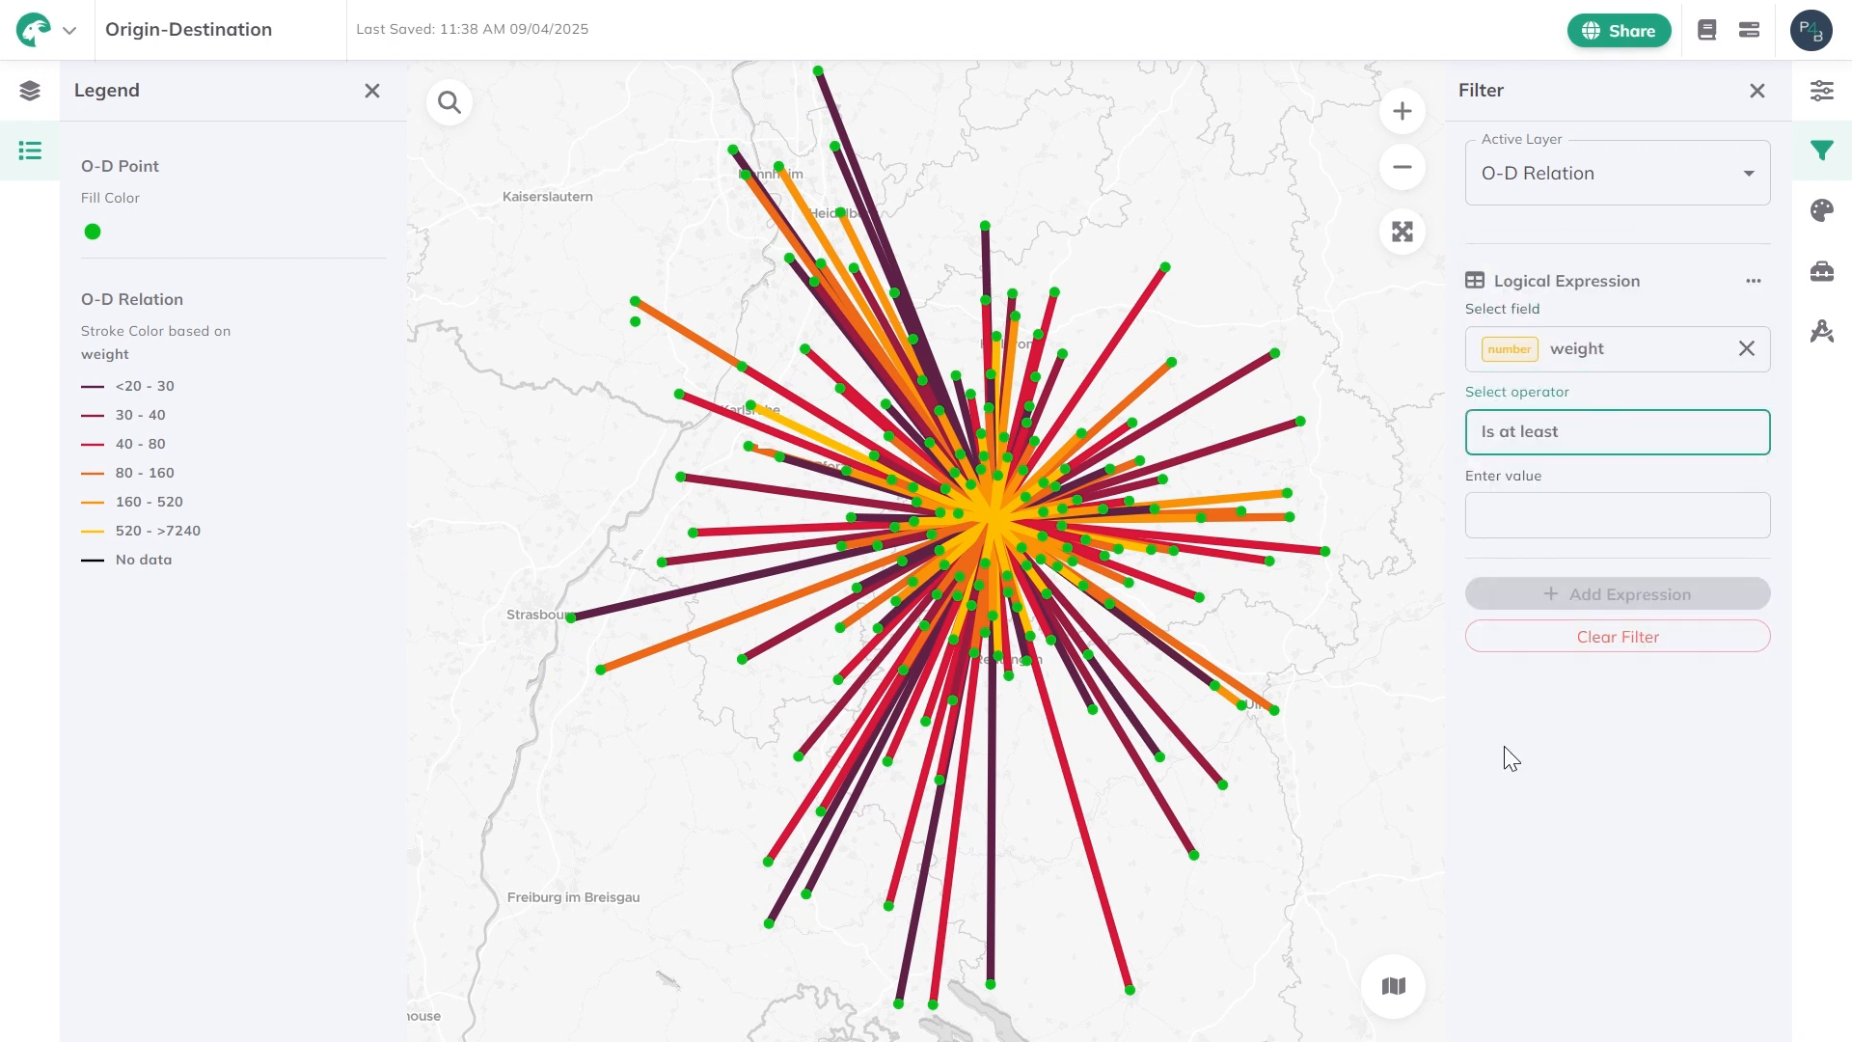
left_click(1599, 532)
type("150")
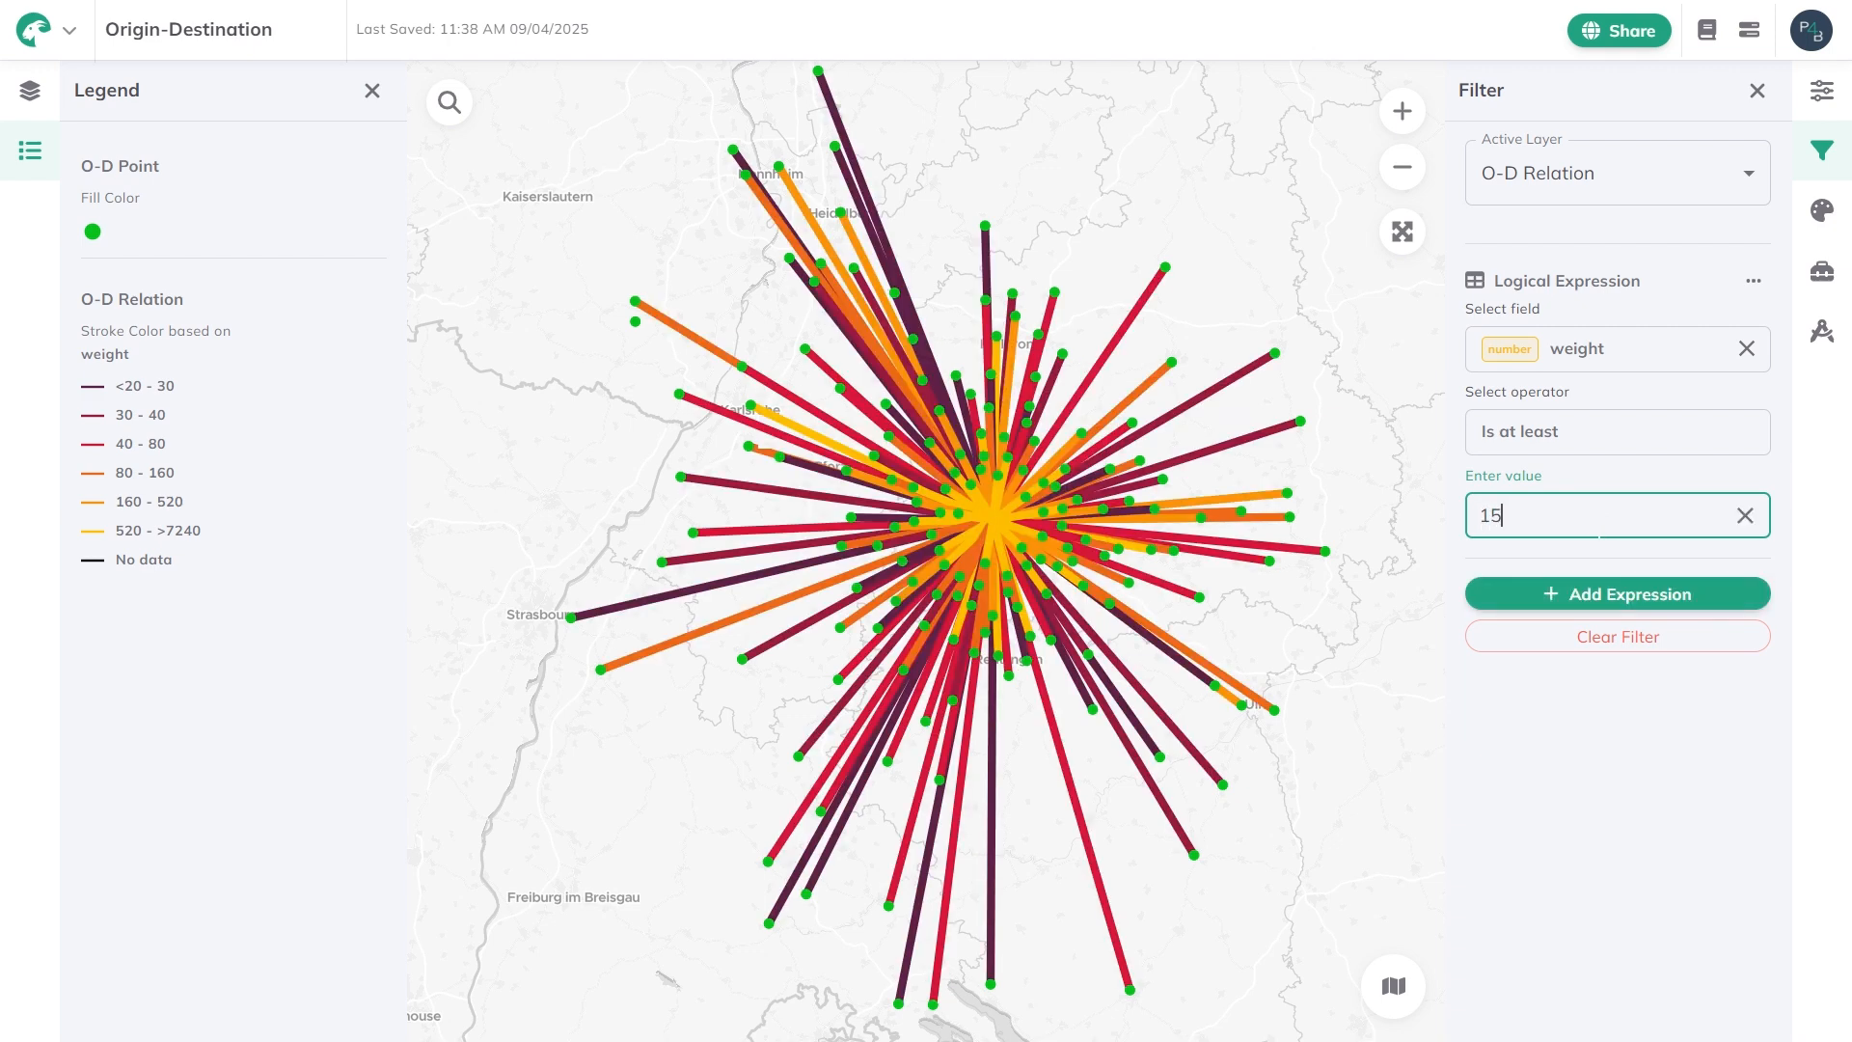
left_click(1629, 761)
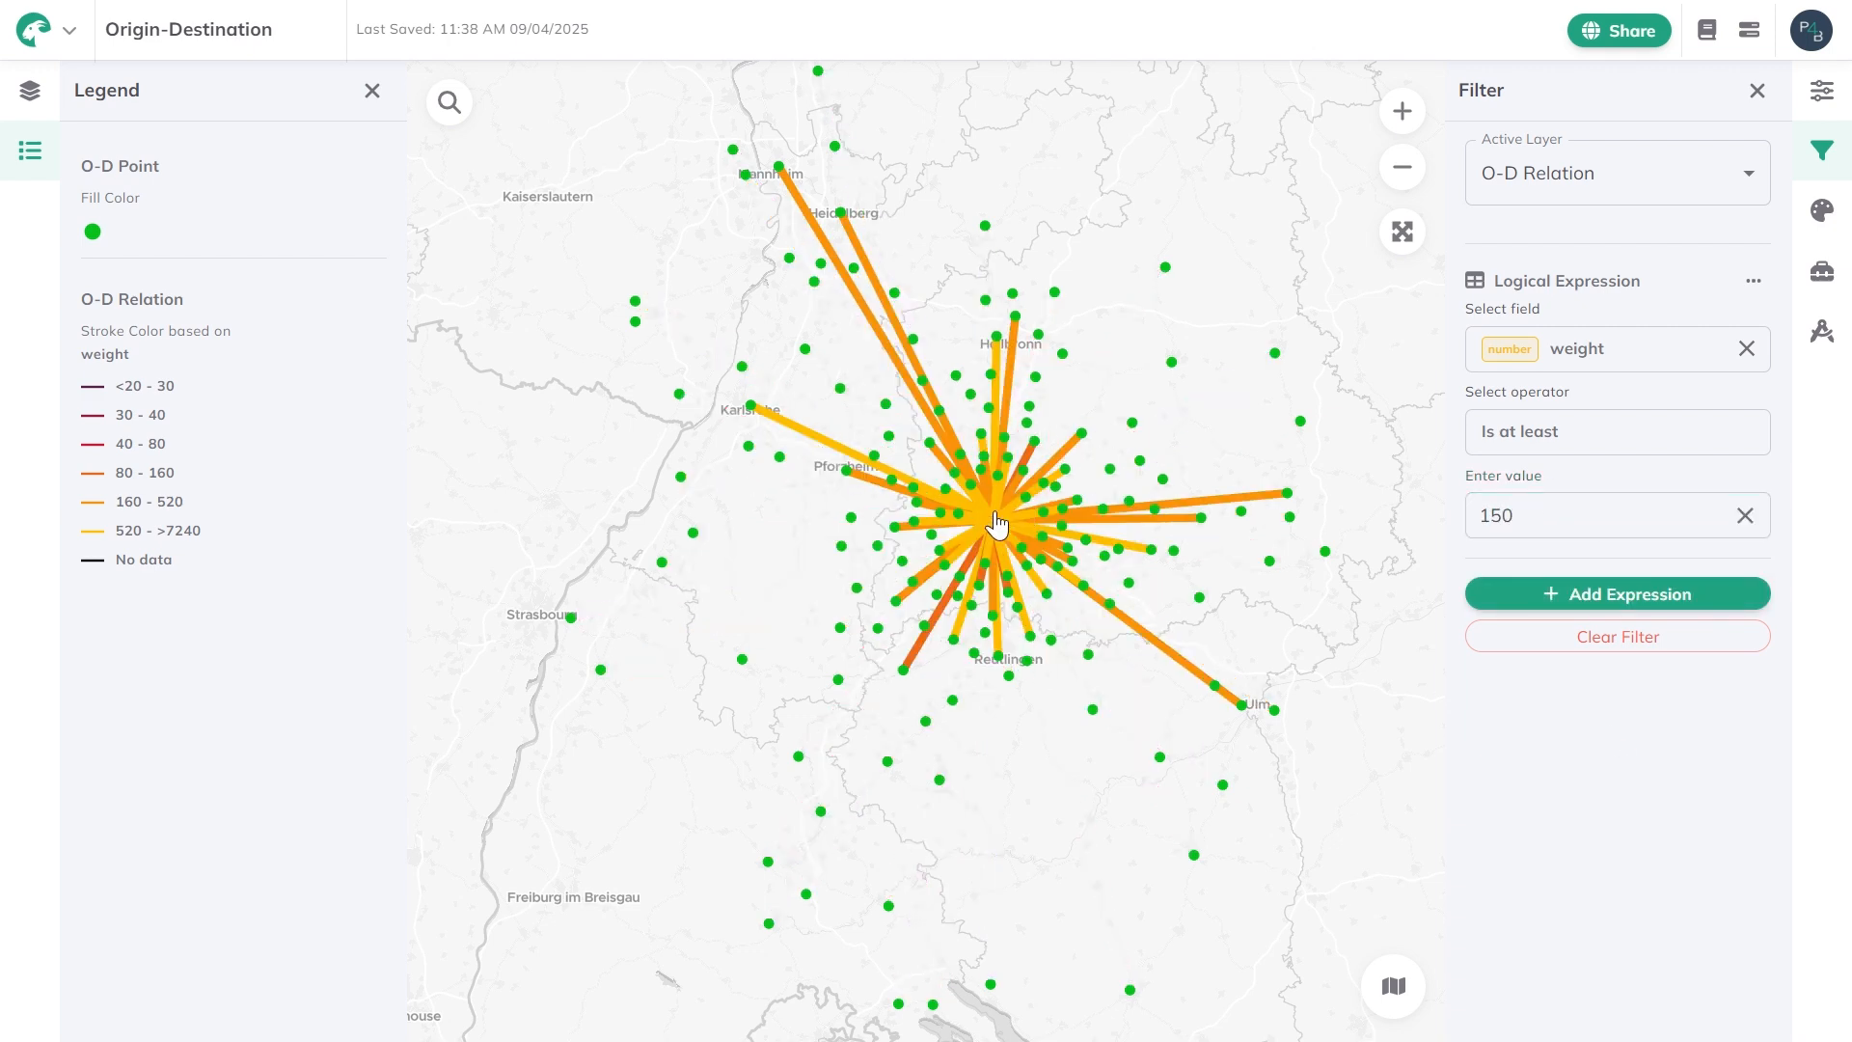
Look over the filtered relation lines and clear the filter from the O-D Relation layer.
scroll(998, 525, "up", 5)
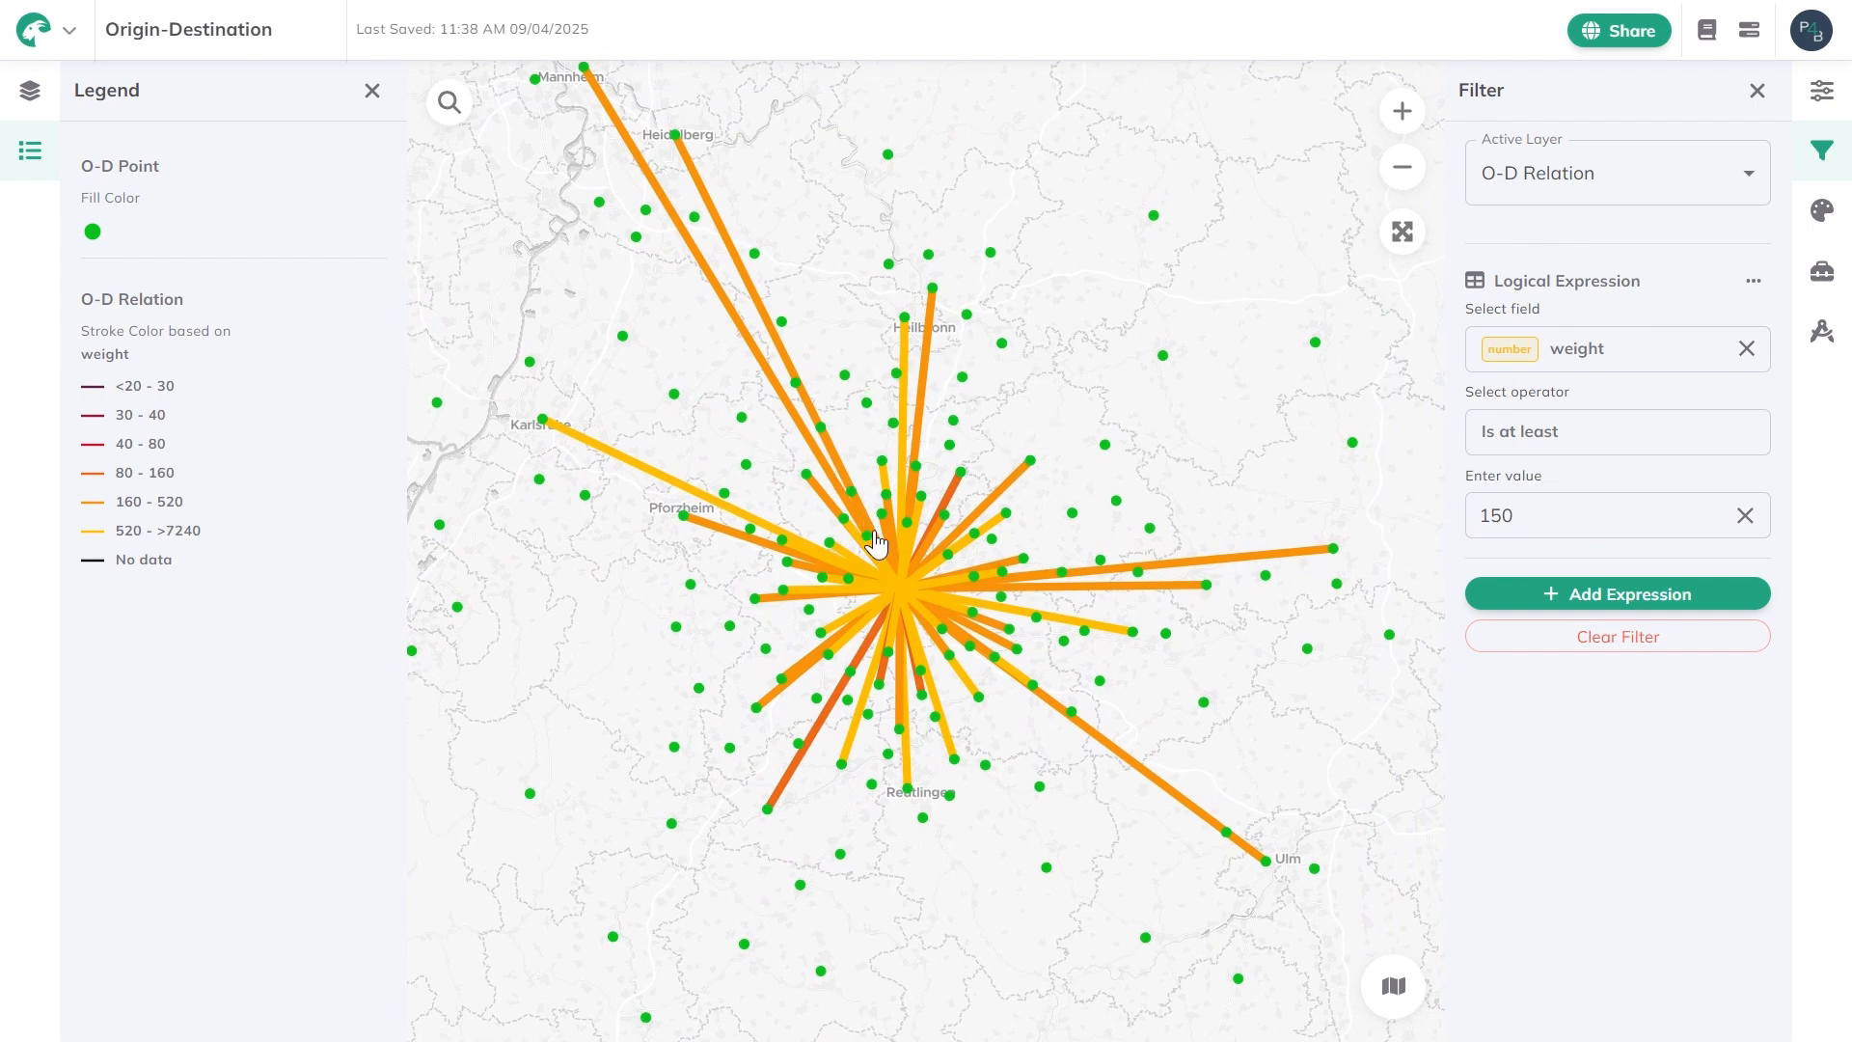
scroll(875, 543, "down", 3)
left_click(1722, 637)
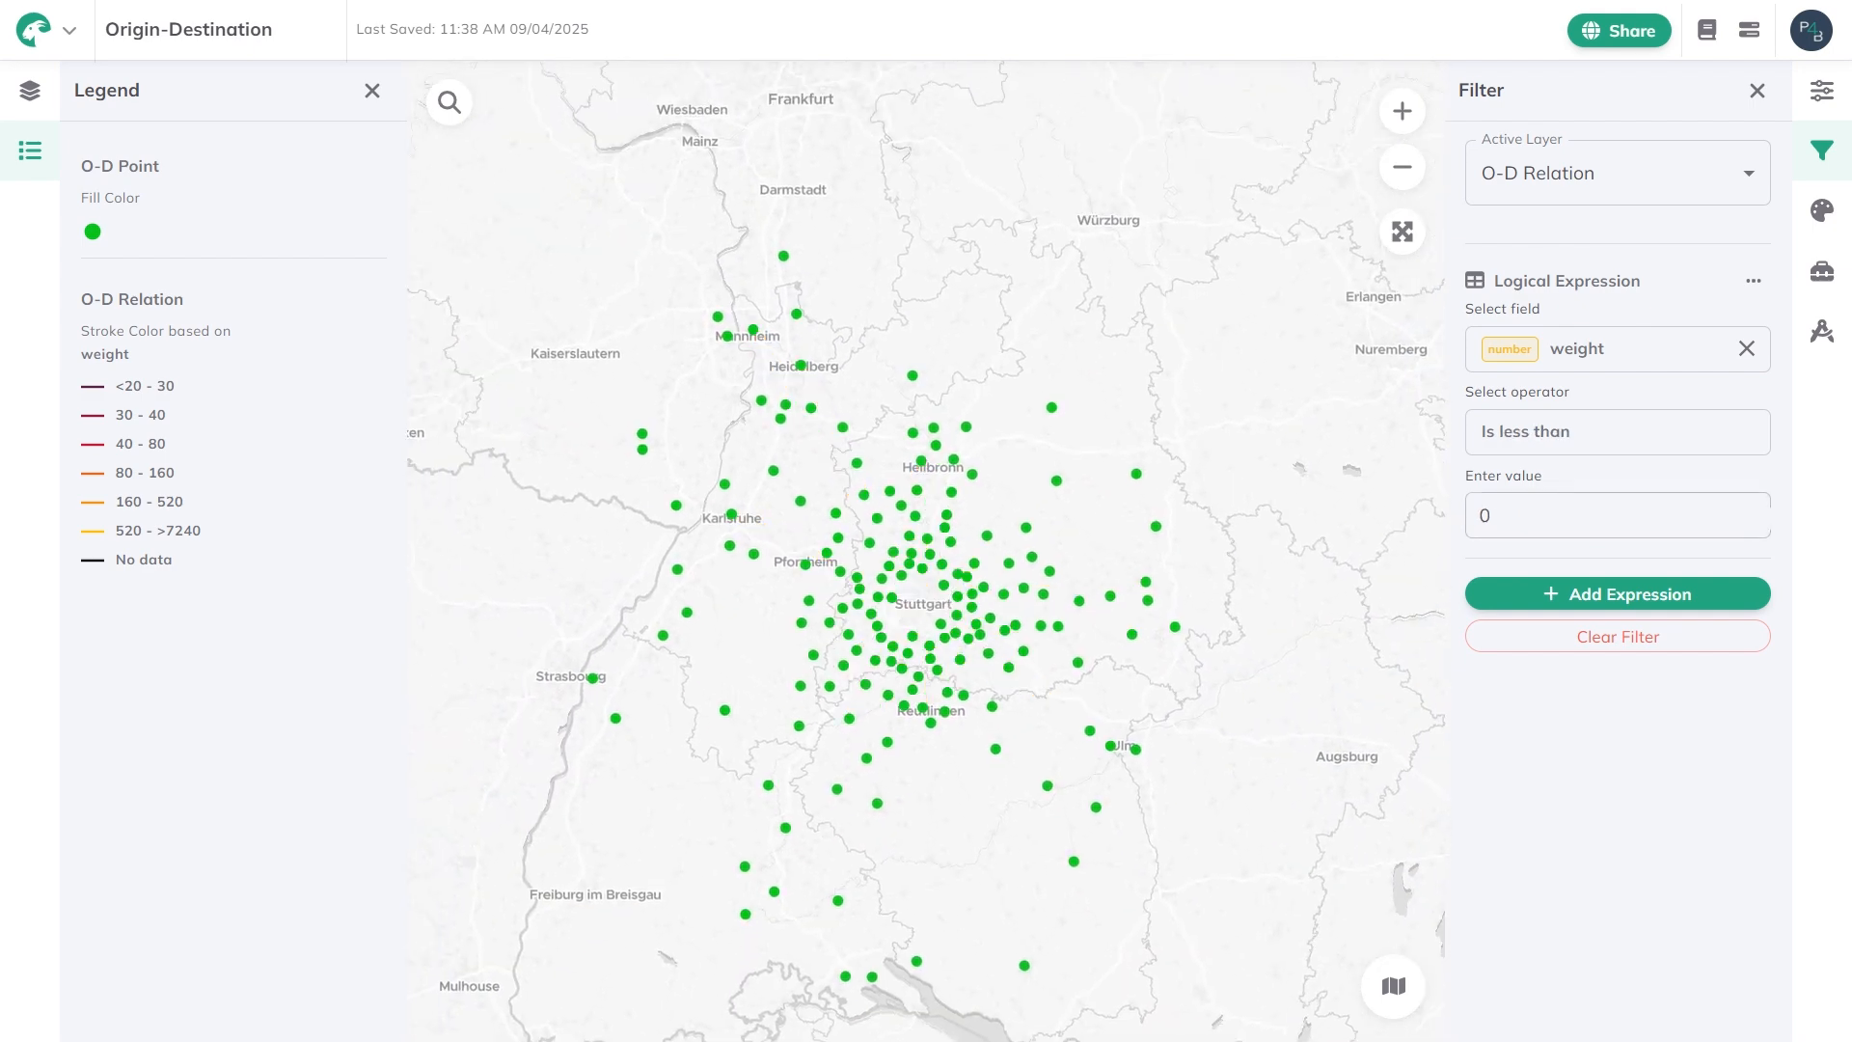
left_click(1726, 644)
scroll(1201, 442, "down", 1)
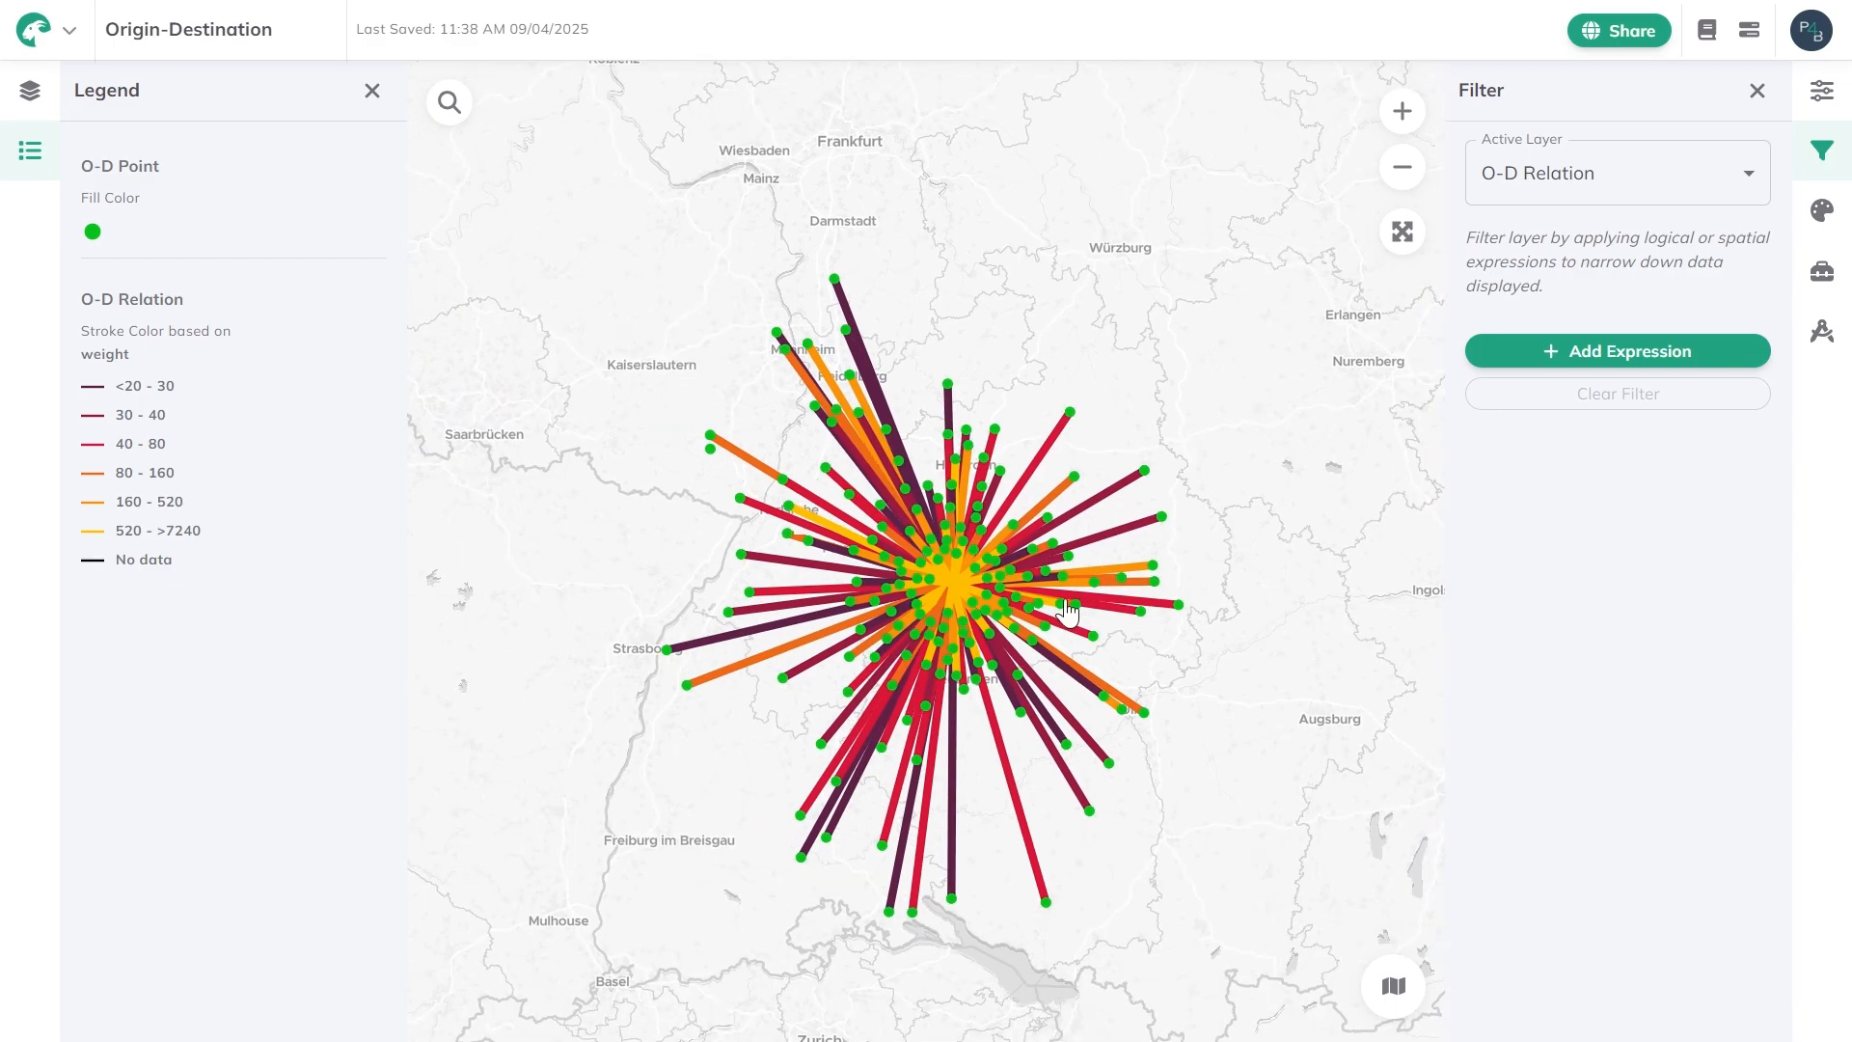